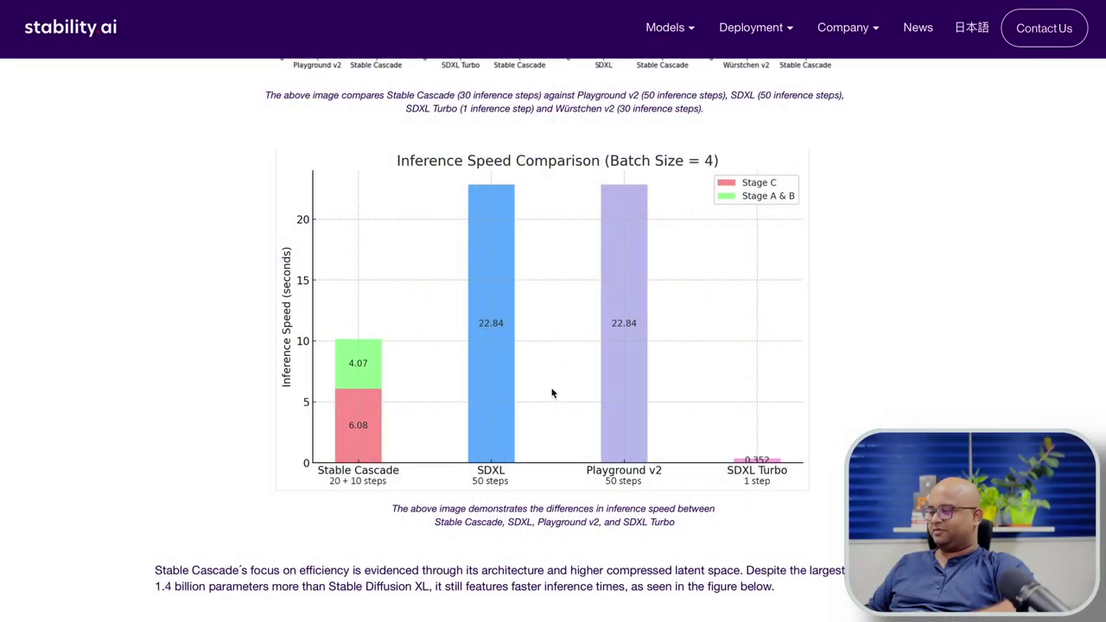
# Scroll the Stable Cascade blog post past the speed charts and image grid to Technical Details.
pyautogui.scroll(5, 643, 316)
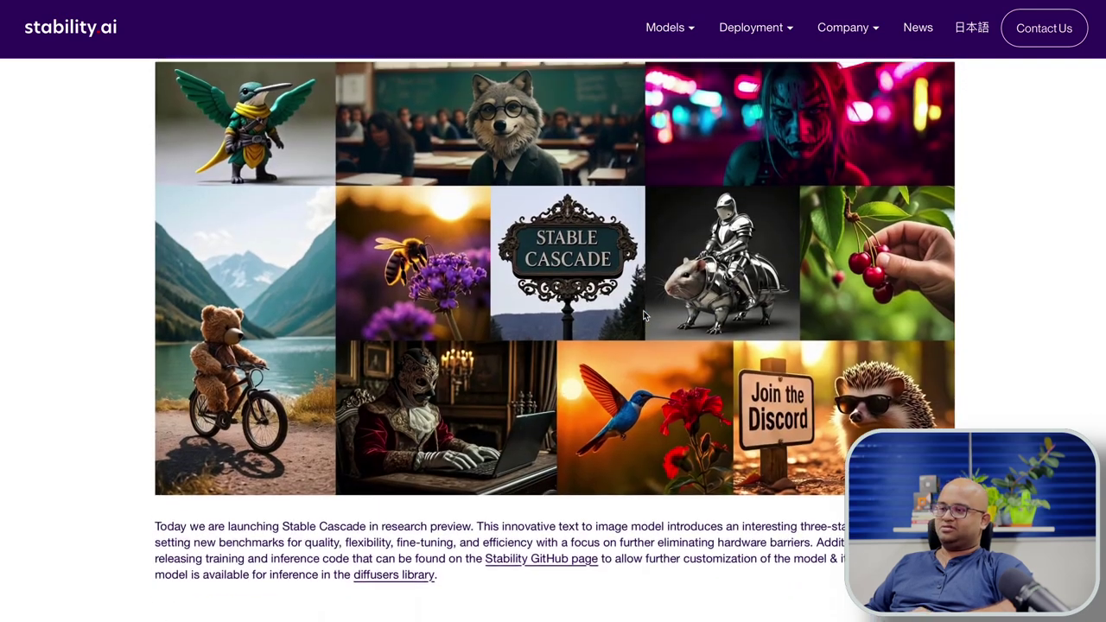
pyautogui.scroll(2, 644, 316)
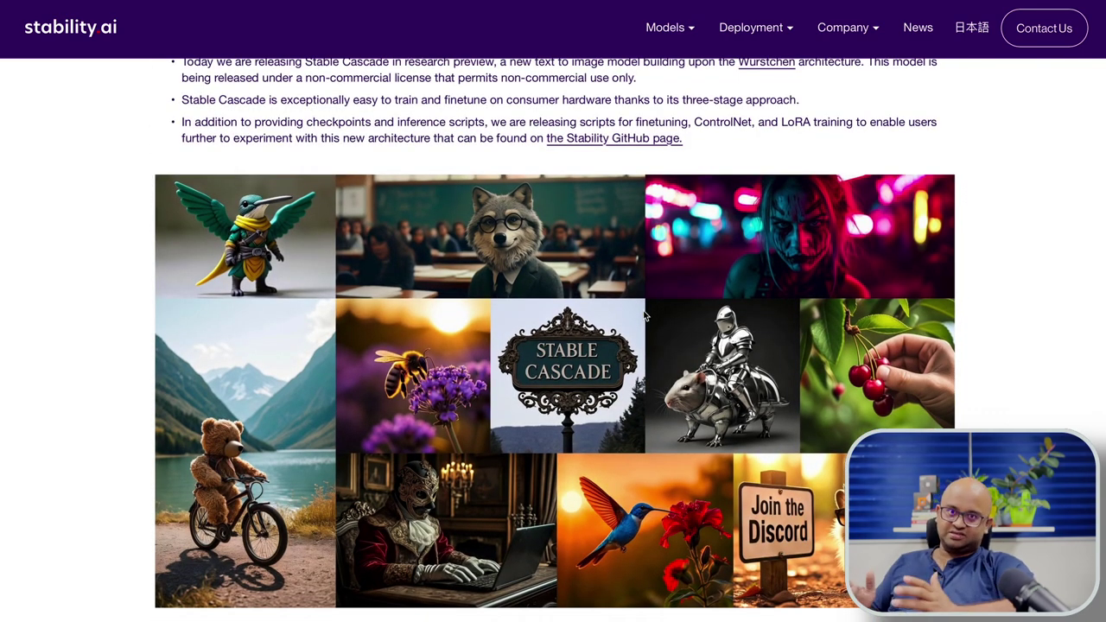
pyautogui.scroll(-2, 644, 316)
pyautogui.scroll(-7, 643, 316)
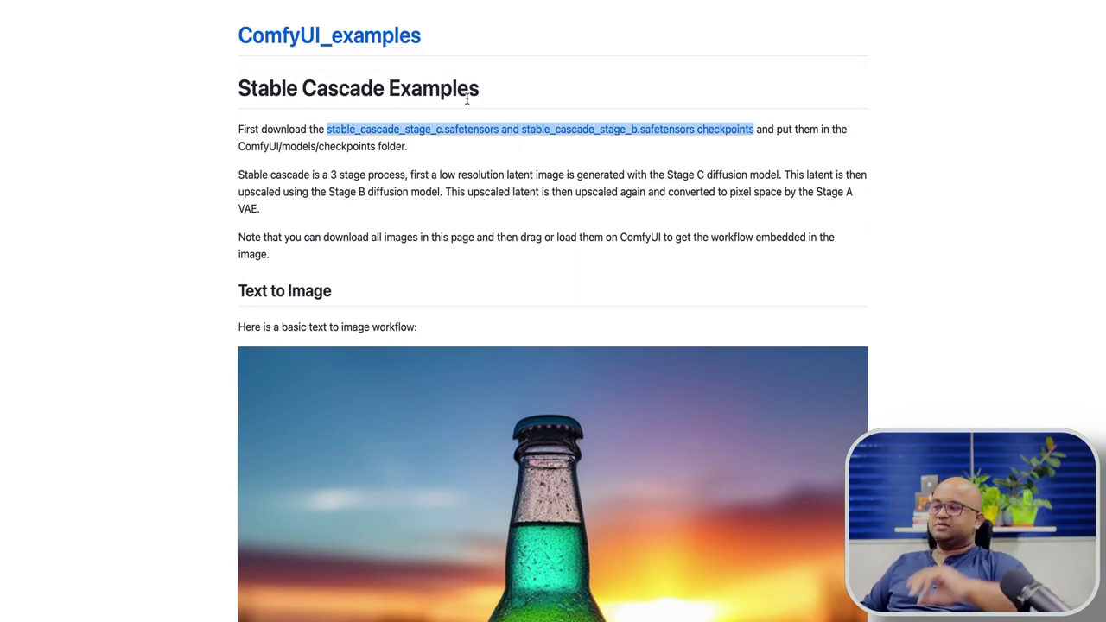
# Scroll the Stable Cascade Examples page through Image to Image, Image Variations and the ControlNet examples.
pyautogui.scroll(-5, 358, 410)
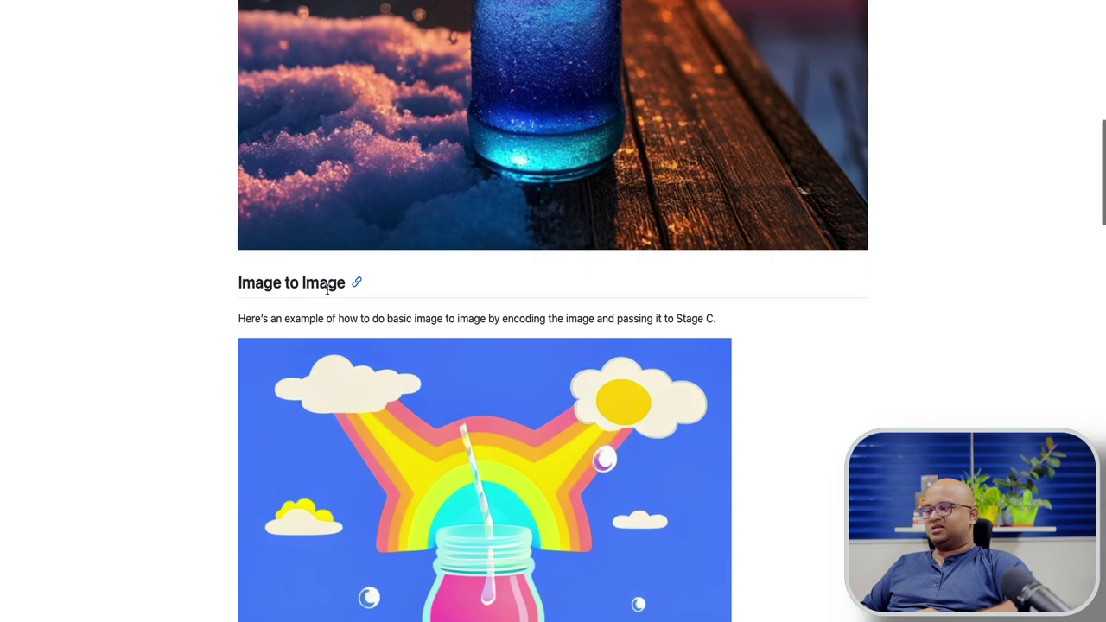
pyautogui.scroll(-13, 329, 288)
pyautogui.scroll(-2, 345, 235)
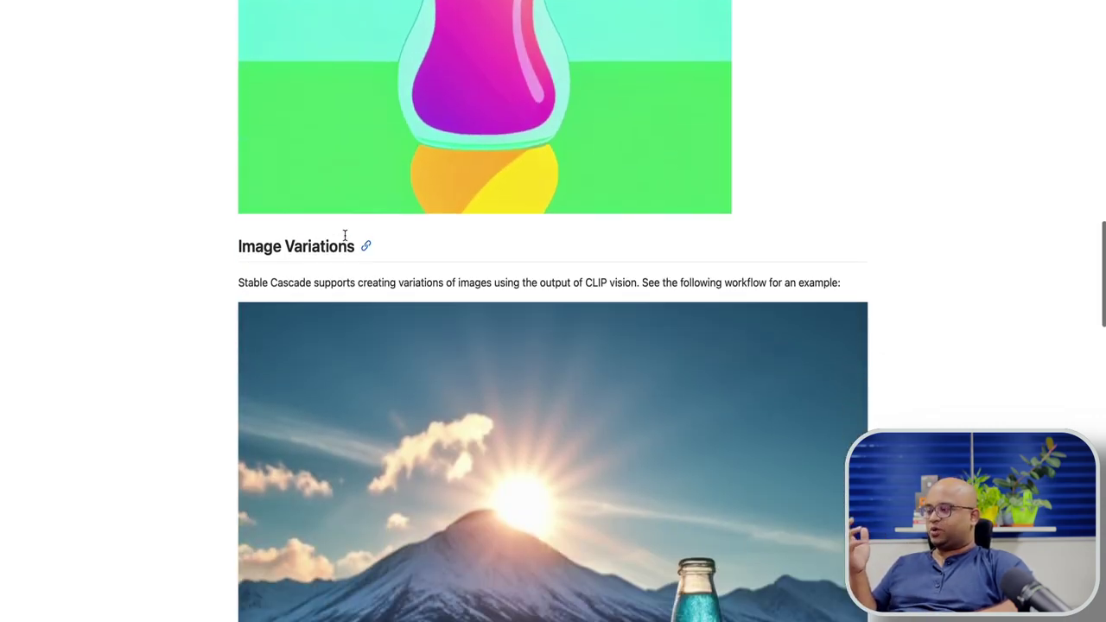
pyautogui.scroll(-20, 345, 235)
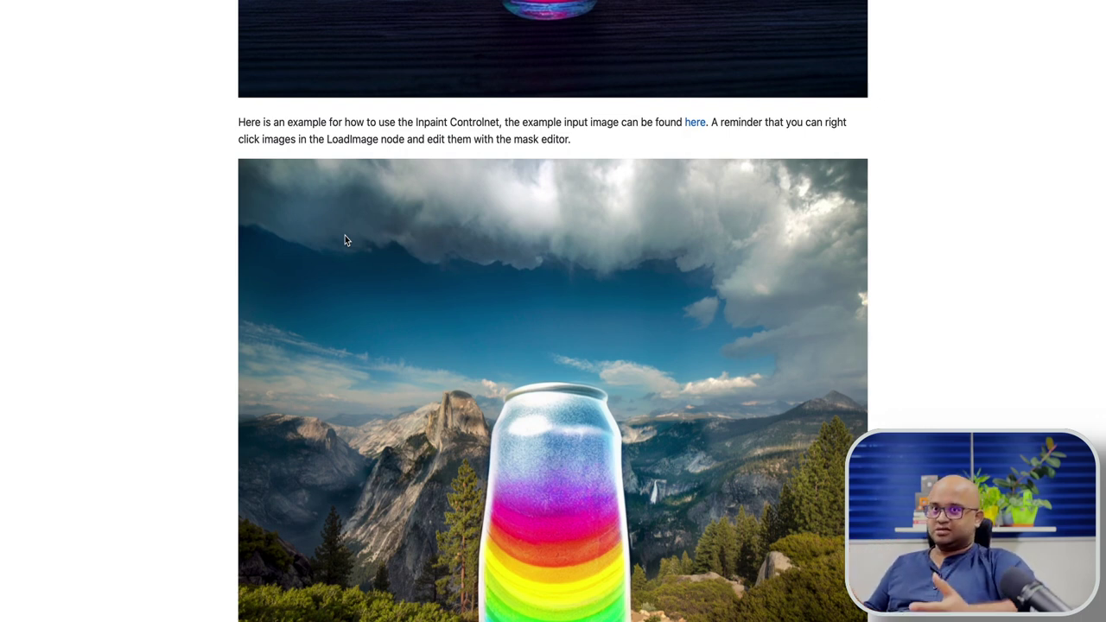
pyautogui.scroll(3, 344, 235)
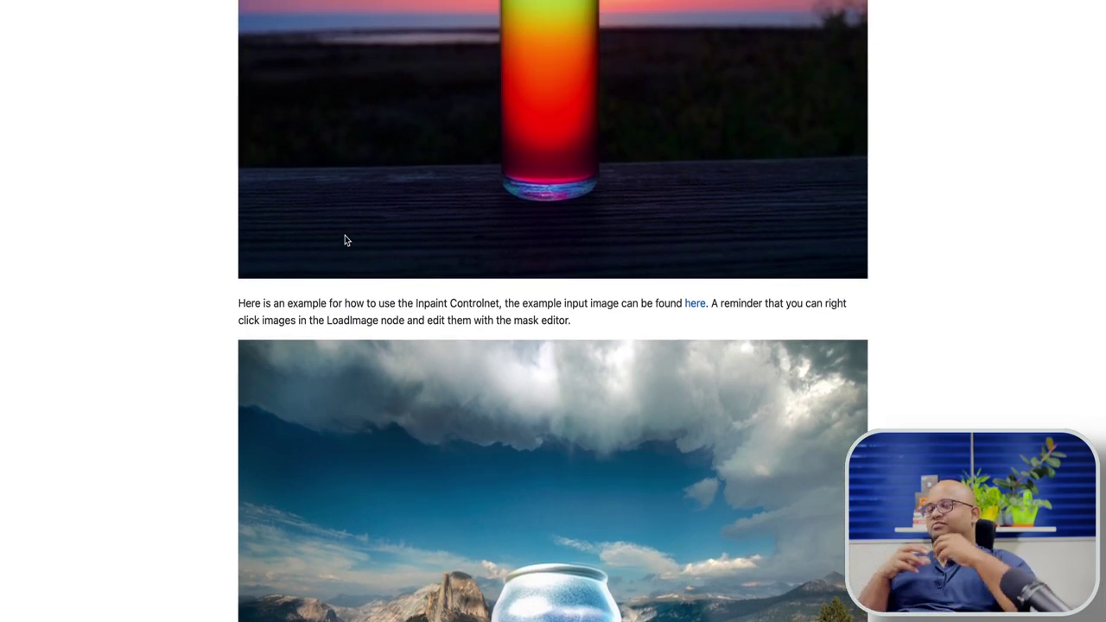
pyautogui.scroll(10, 345, 240)
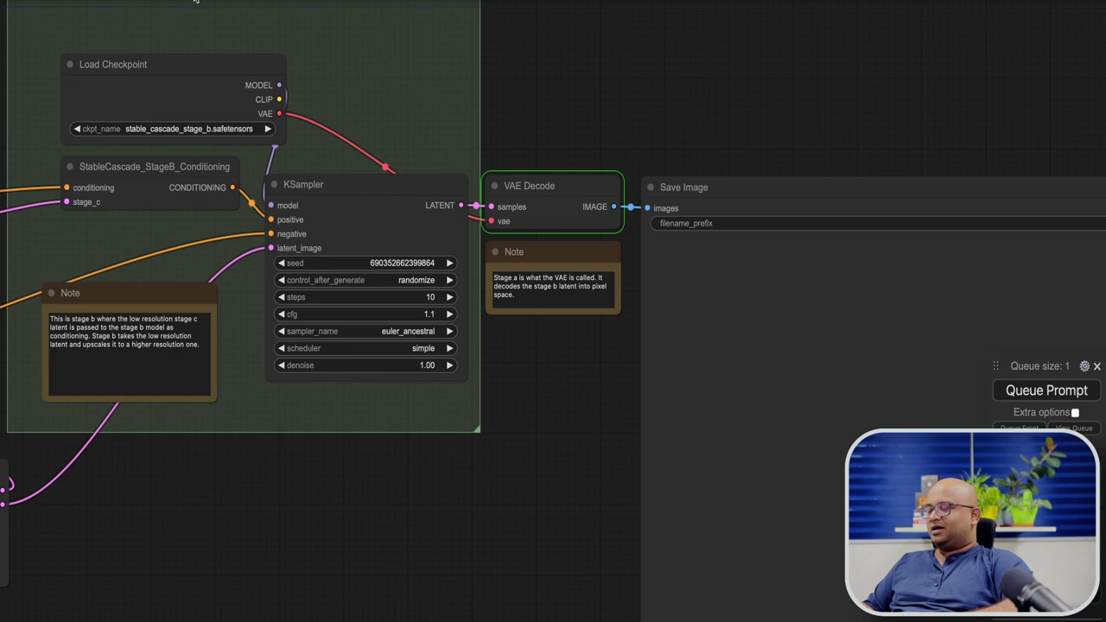
# Pan the canvas across the Stage C sampler, the Stage B group, VAE Decode and Save Image.
pyautogui.moveTo(373, 601); pyautogui.dragTo(961, 569)
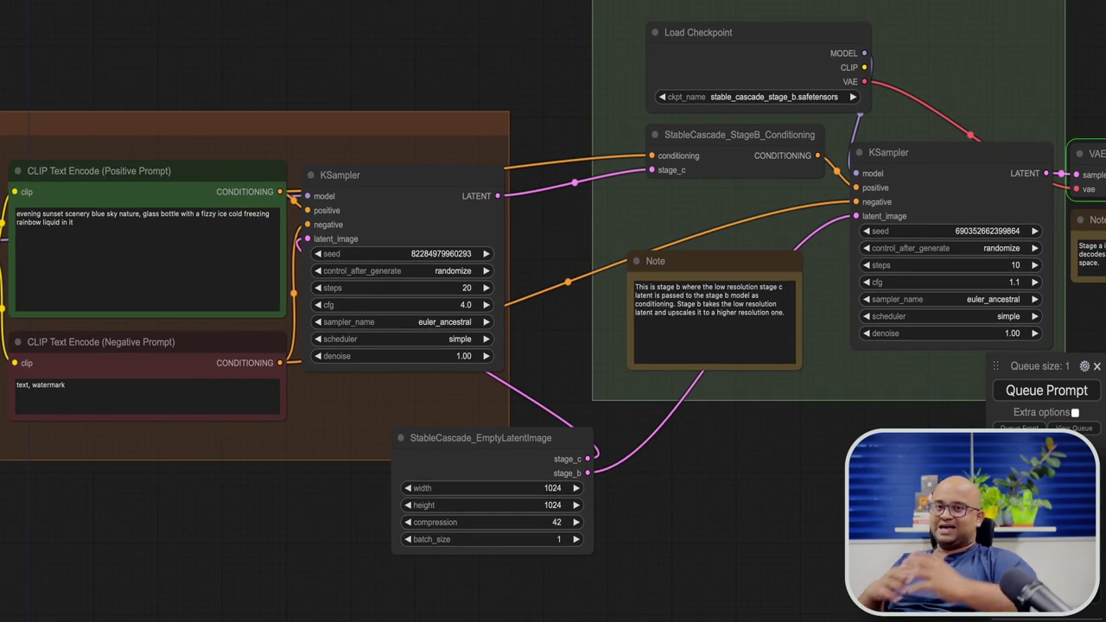
pyautogui.moveTo(786, 586); pyautogui.dragTo(1013, 553)
pyautogui.moveTo(526, 610); pyautogui.dragTo(83, 621)
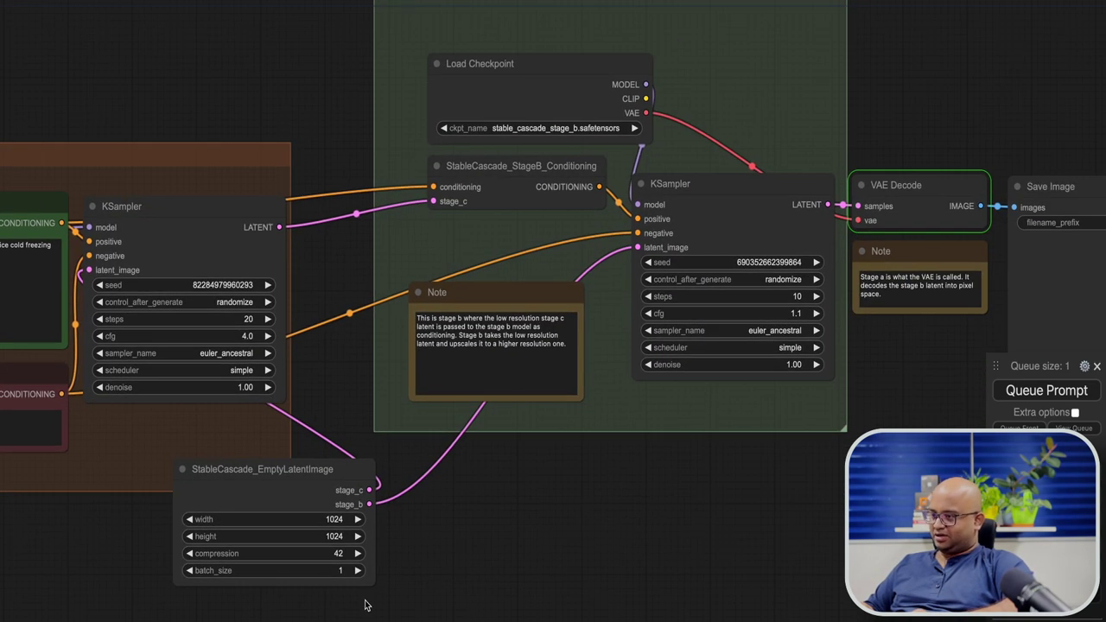
pyautogui.moveTo(537, 567); pyautogui.dragTo(265, 617)
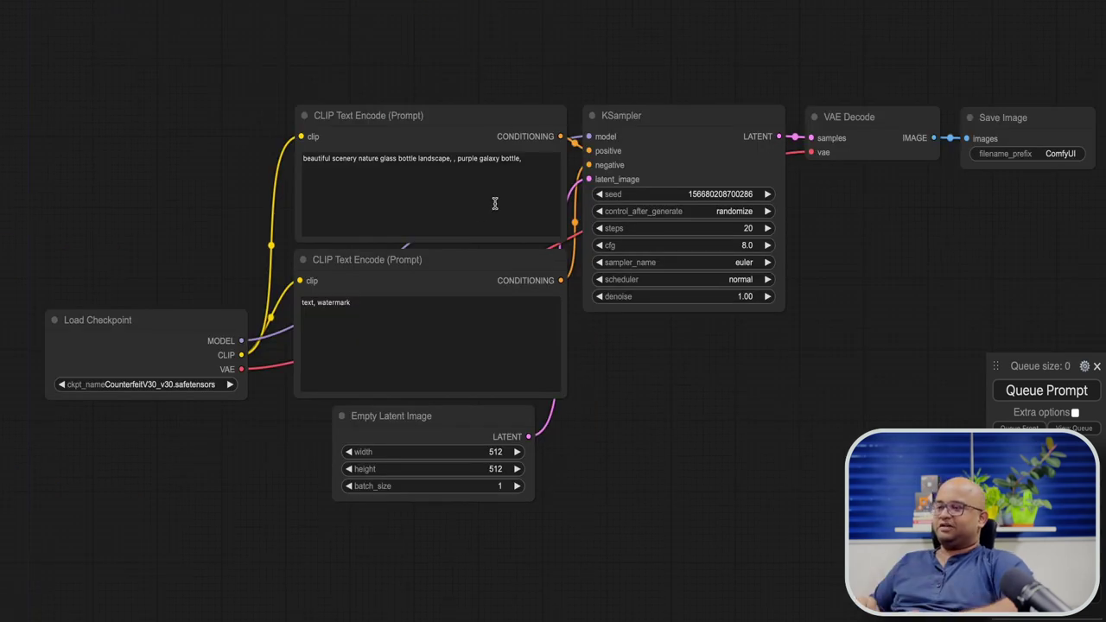
pyautogui.moveTo(641, 405); pyautogui.dragTo(614, 412)
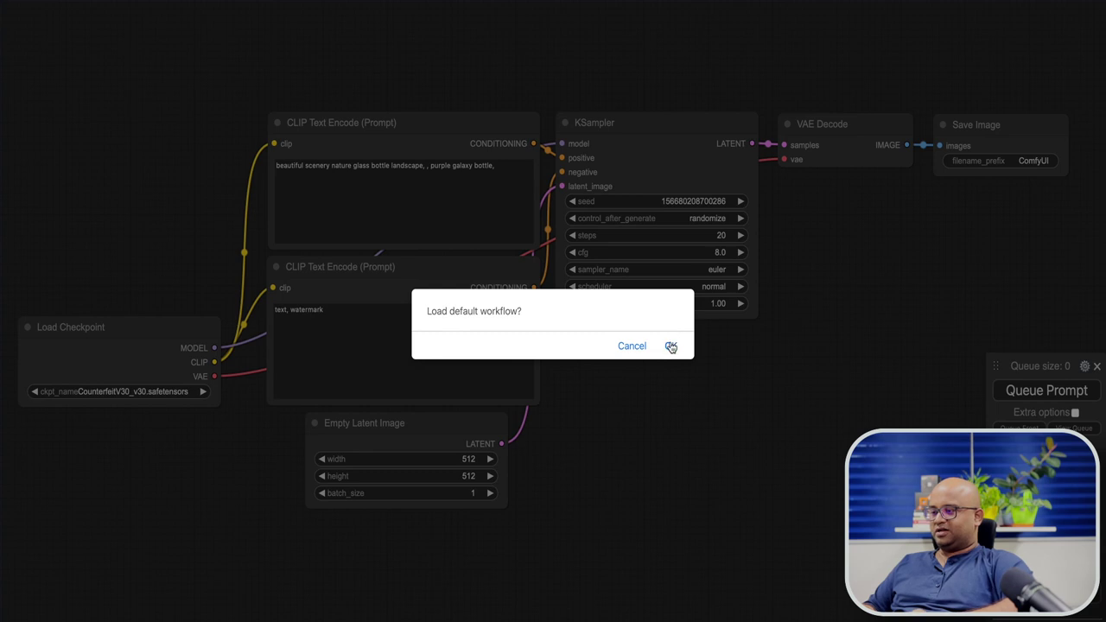
# Confirm loading the default workflow and pick stable_cascade_stage_c.safetensors in Load Checkpoint.
pyautogui.click(670, 346)
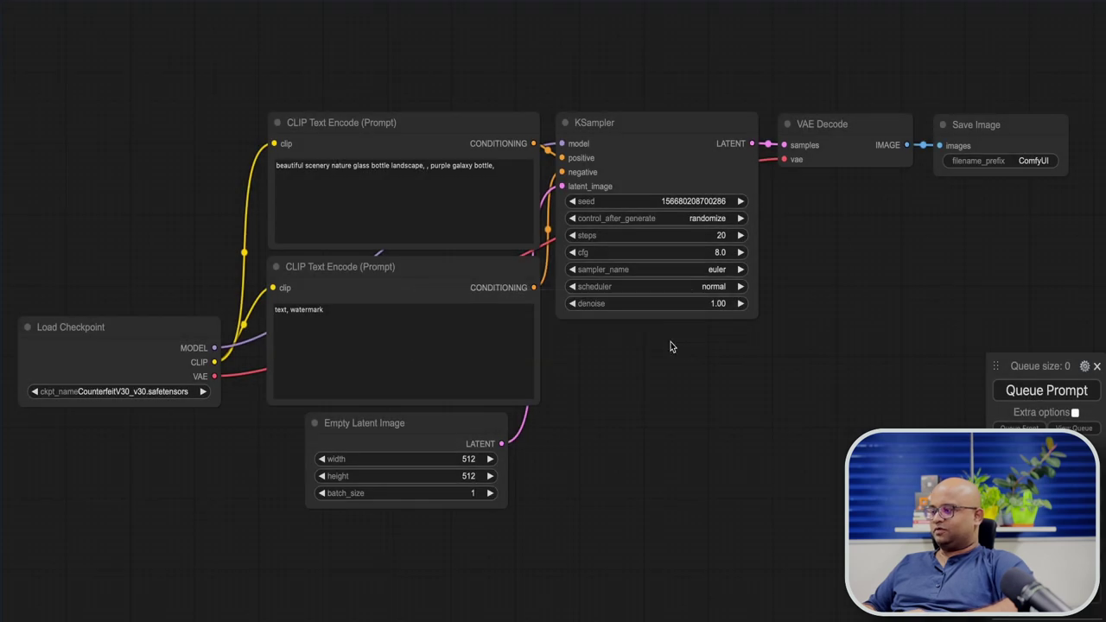
pyautogui.click(166, 393)
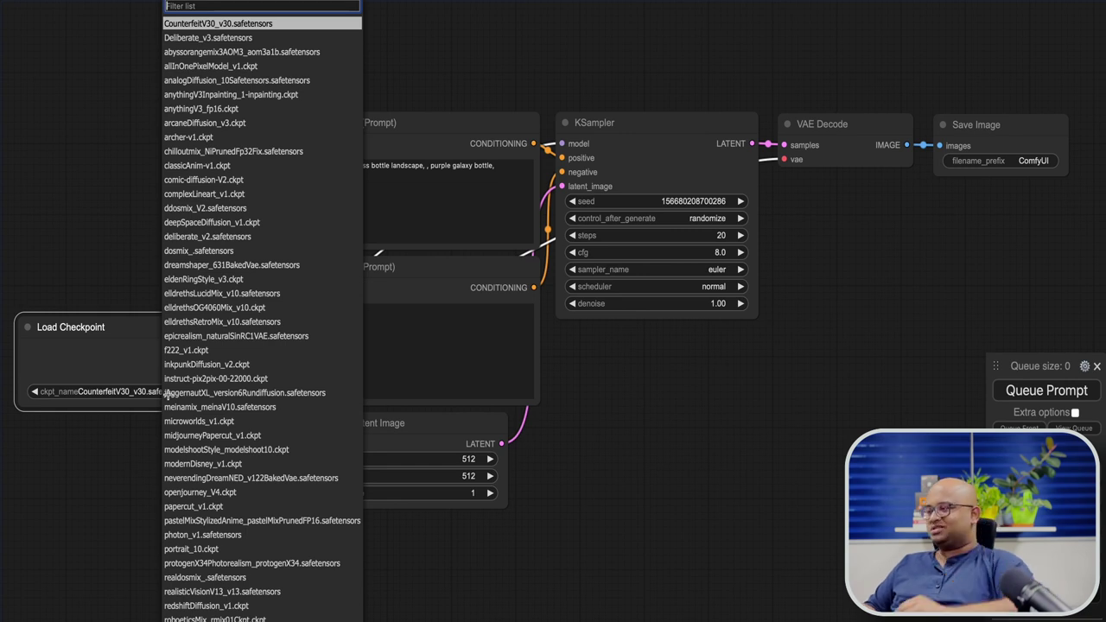
pyautogui.write('ca')
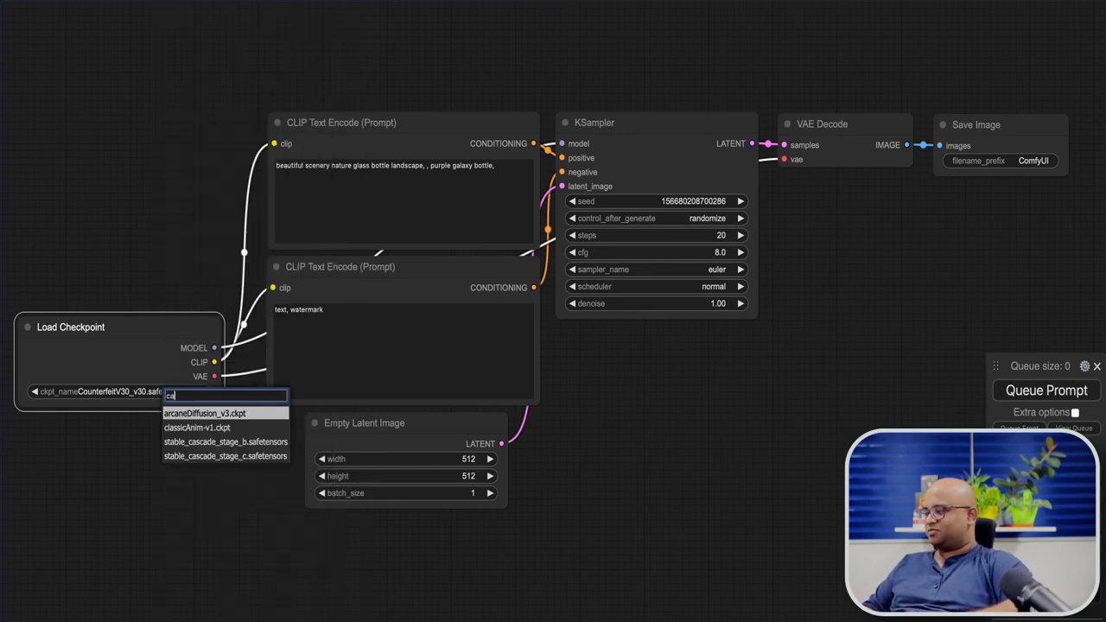
pyautogui.press('Down')
pyautogui.press('Down')
pyautogui.press('Down')
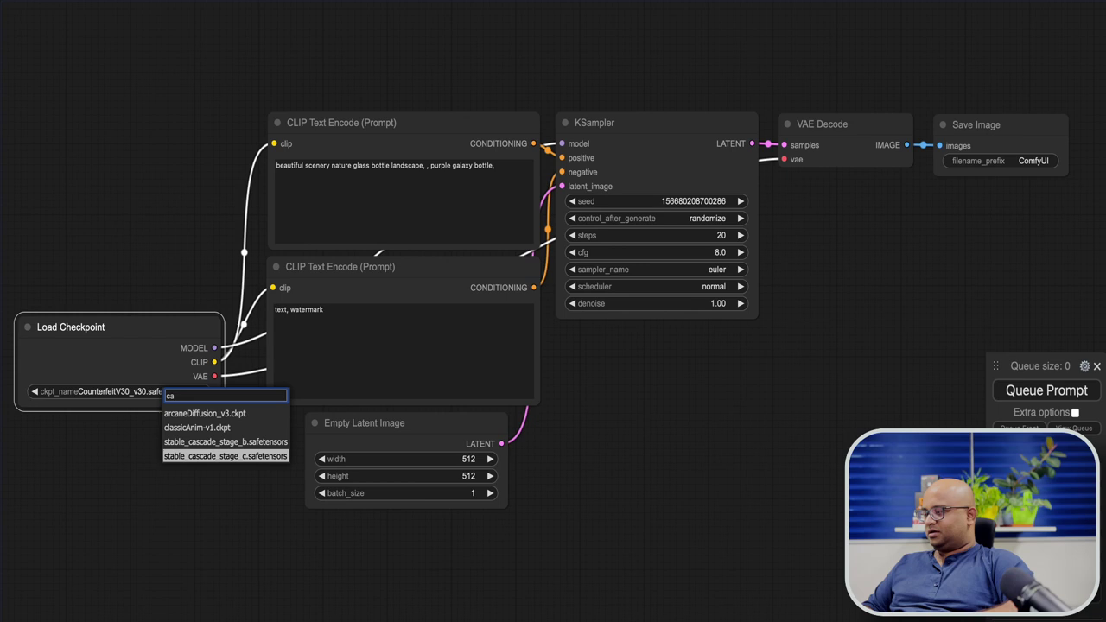
pyautogui.press('Return')
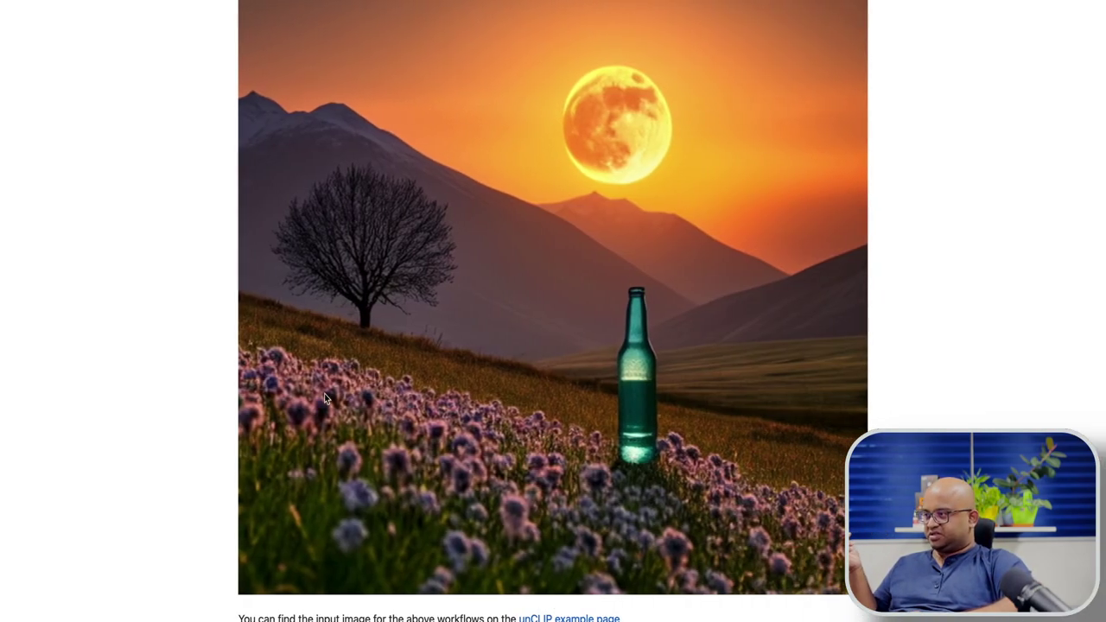
# Open the Stable Cascade checkpoints link in a new tab and switch to the Hugging Face page.
pyautogui.scroll(-10, 325, 398)
pyautogui.scroll(15, 325, 393)
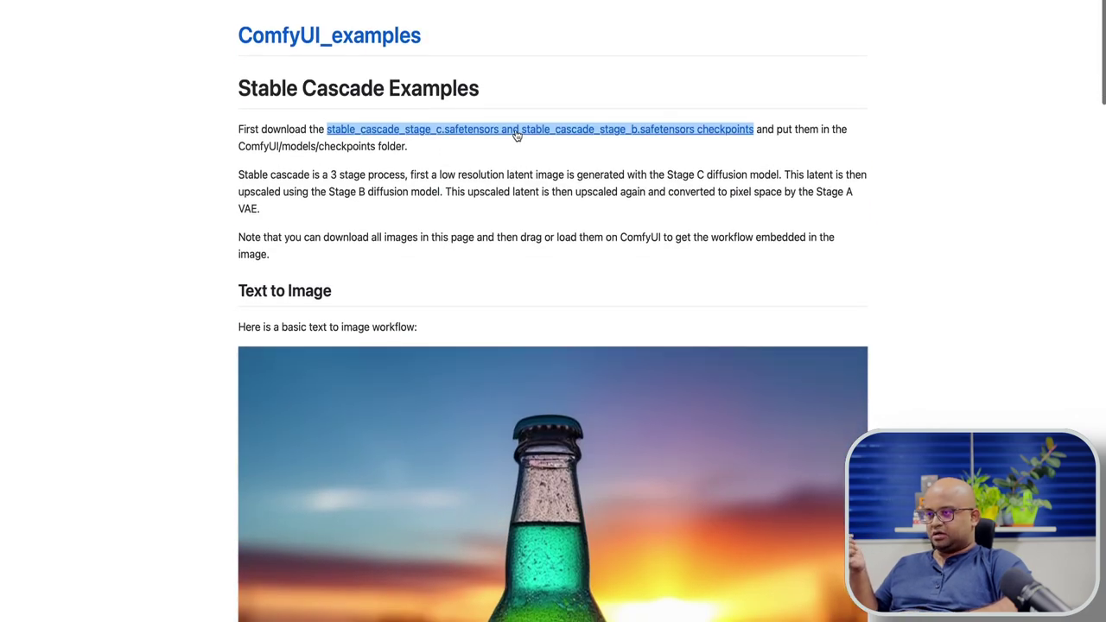
pyautogui.rightClick(515, 134)
pyautogui.click(528, 143)
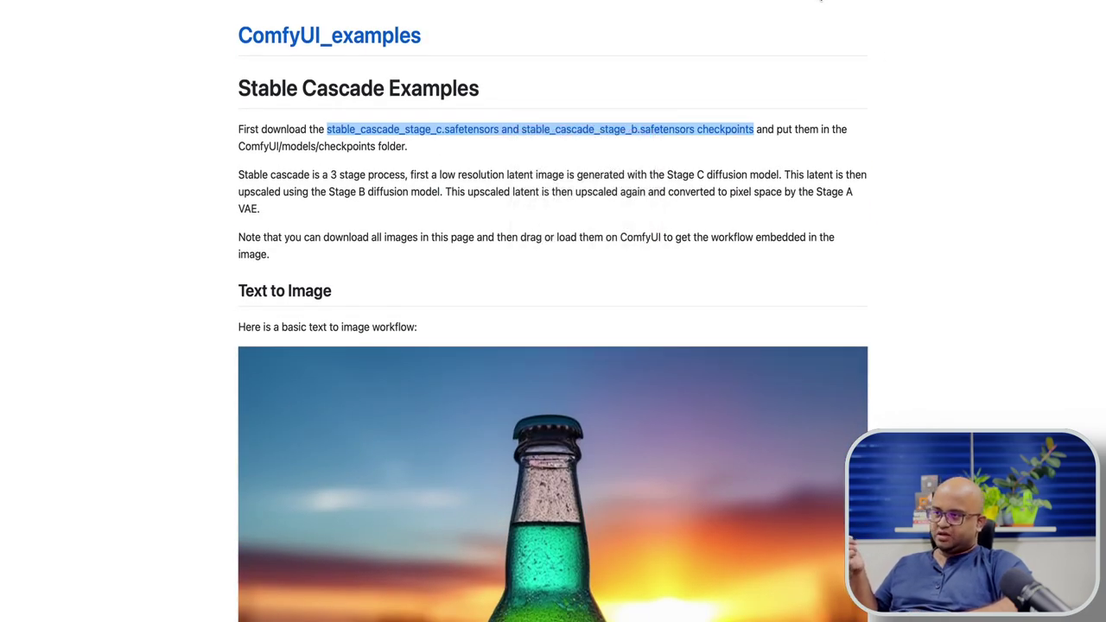
pyautogui.click(821, 2)
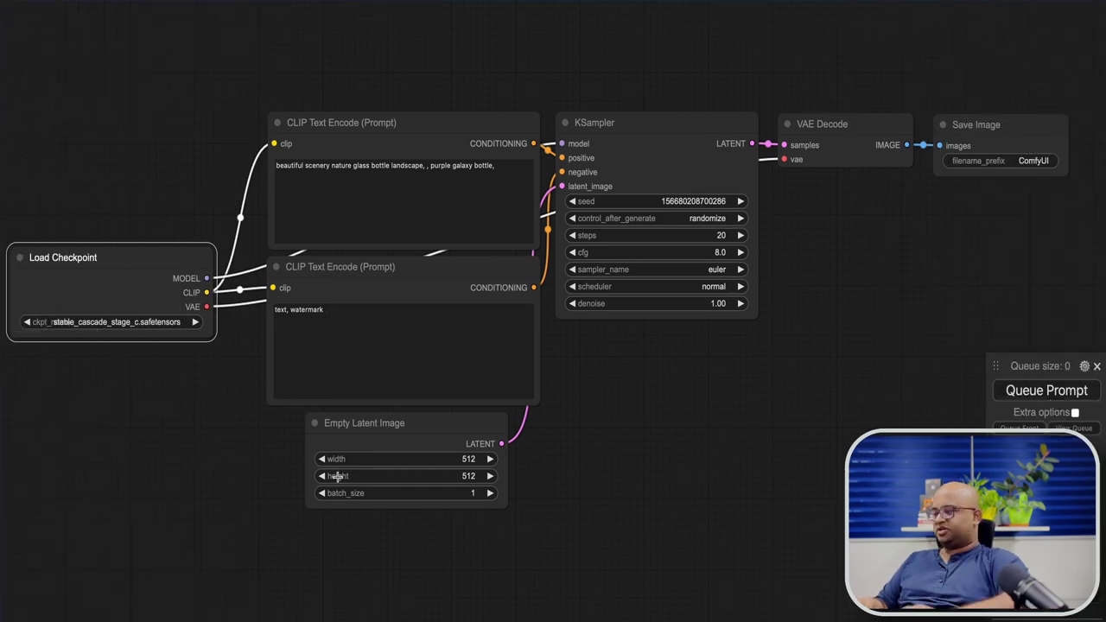
# Add a StableCascade_EmptyLatentImage node, delete the old Empty Latent Image, and move the new node into place.
pyautogui.moveTo(384, 422); pyautogui.dragTo(353, 418)
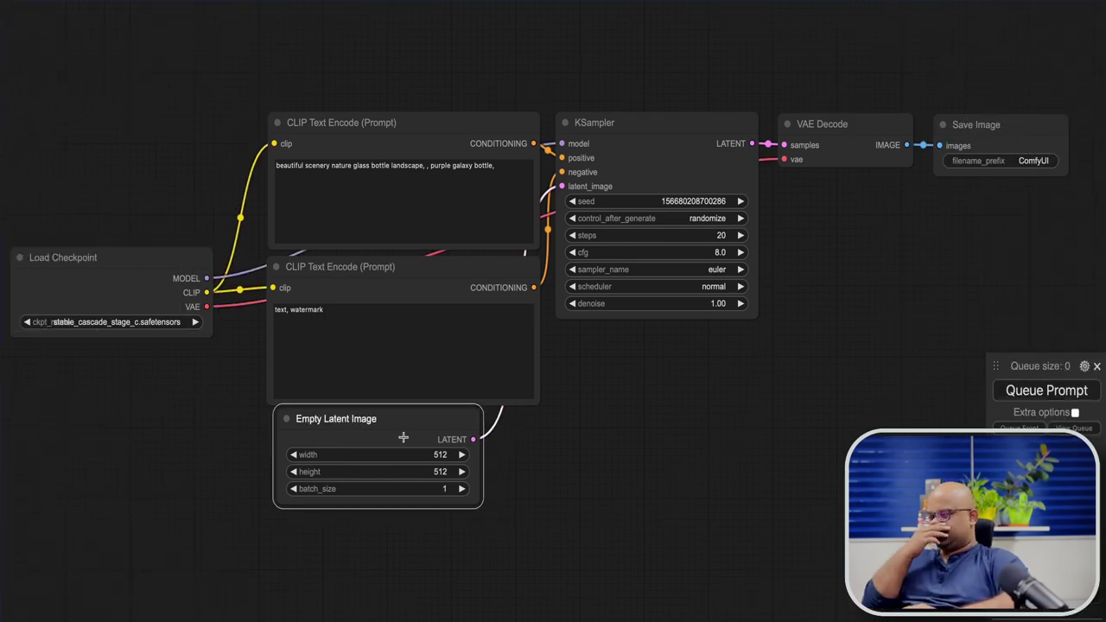
pyautogui.doubleClick(377, 566)
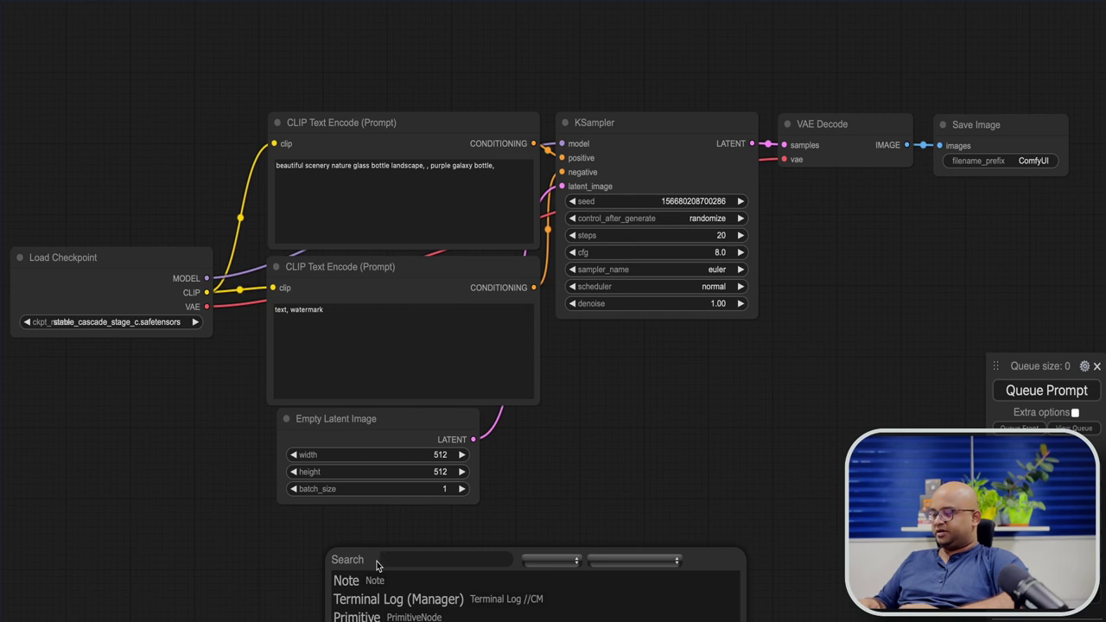
pyautogui.write('cas')
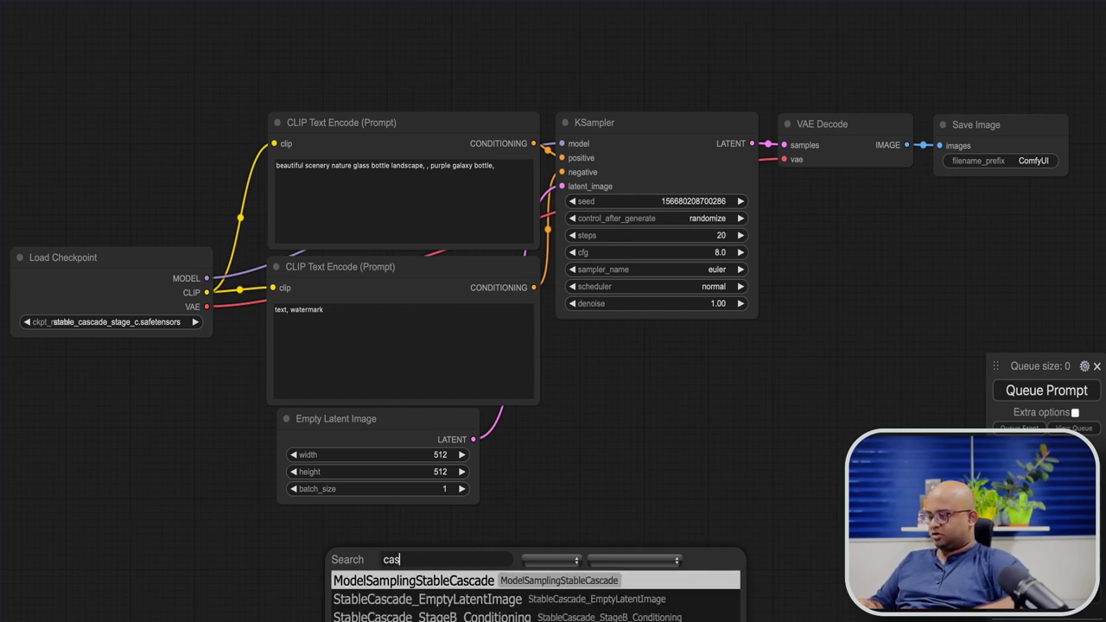
pyautogui.press('Down')
pyautogui.press('Return')
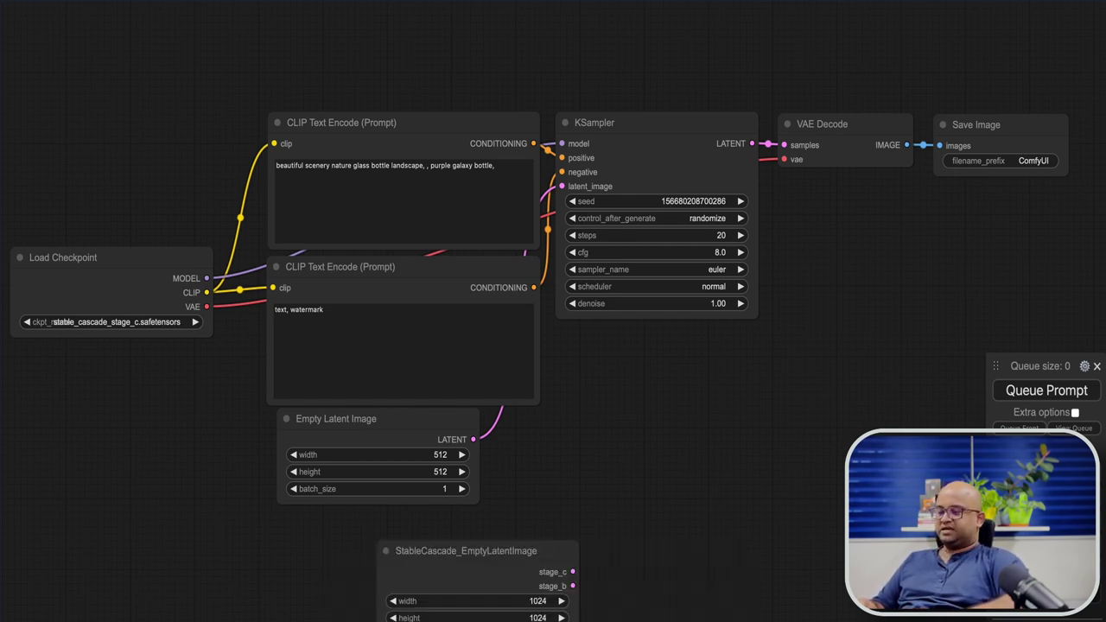
pyautogui.click(354, 420)
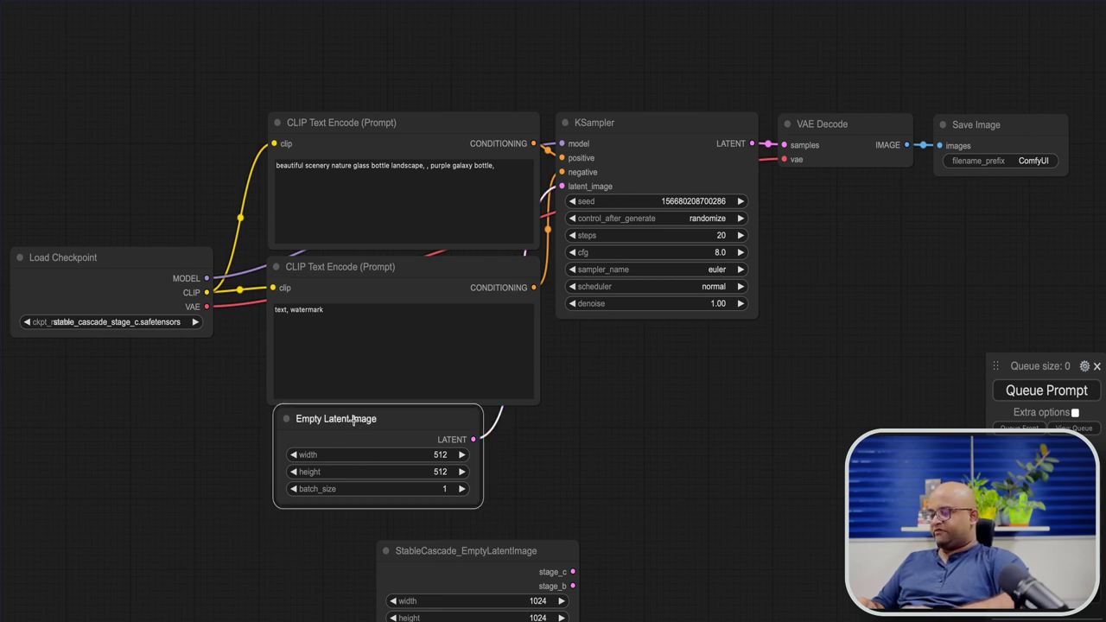
pyautogui.press('Delete')
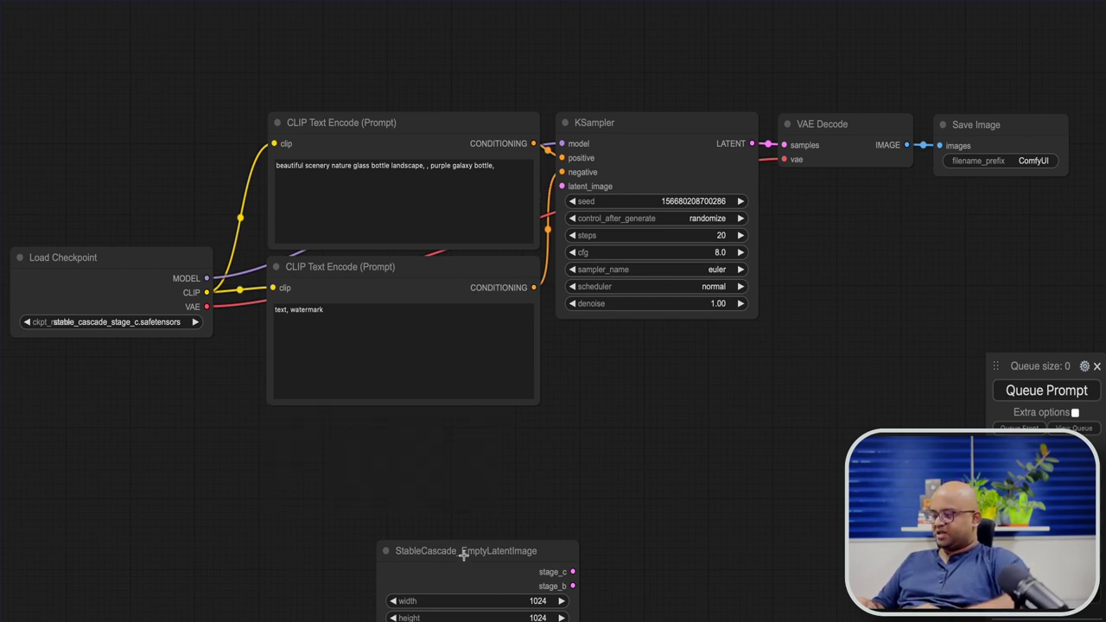
pyautogui.moveTo(464, 554); pyautogui.dragTo(389, 466)
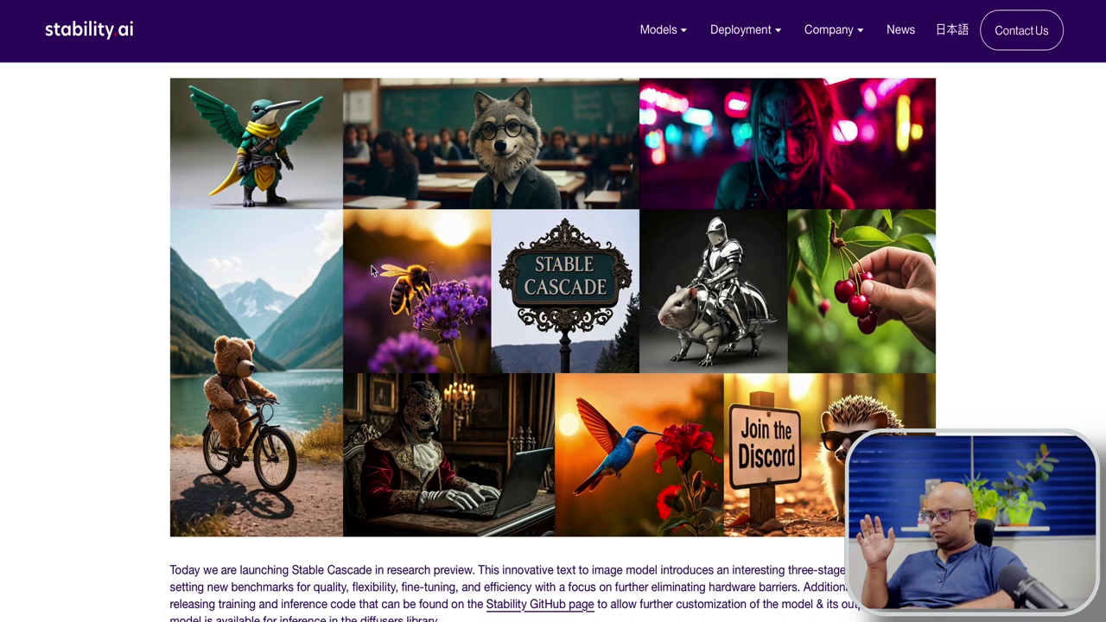
pyautogui.scroll(-15, 372, 266)
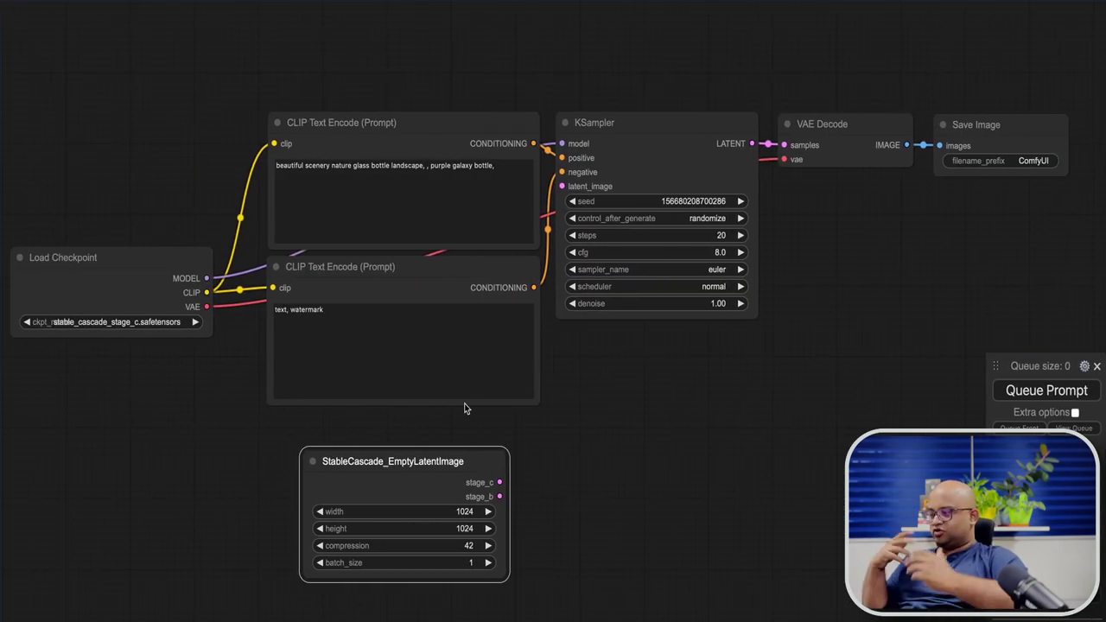
# Wire the StableCascade_EmptyLatentImage stage_c output into KSampler's latent_image and queue the prompt.
pyautogui.scroll(-3, 393, 131)
pyautogui.scroll(-5, 394, 131)
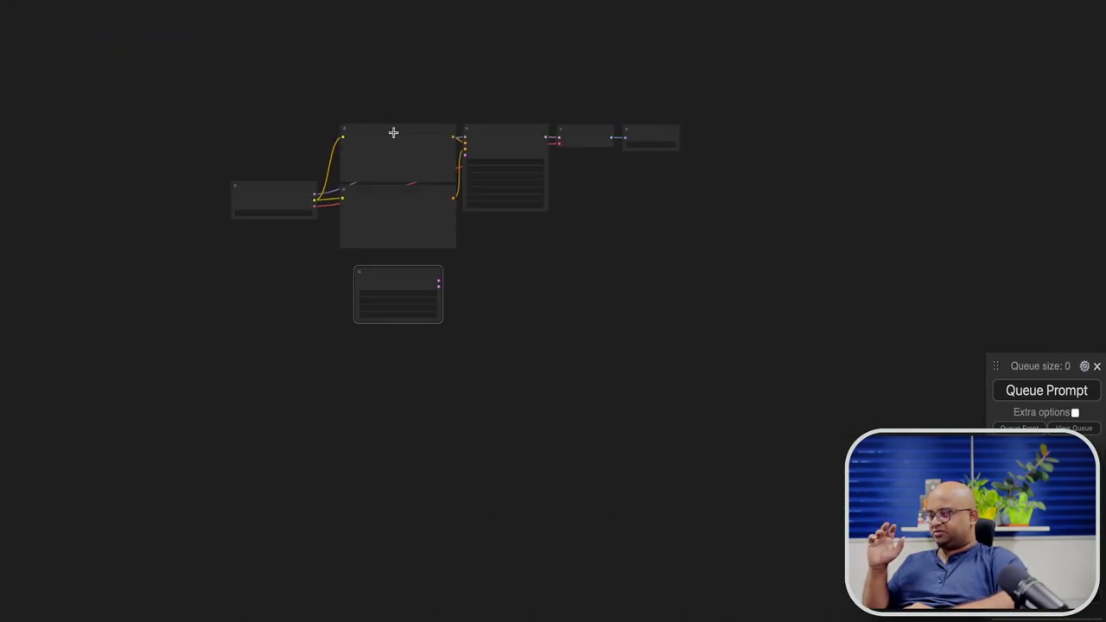
pyautogui.scroll(15, 395, 135)
pyautogui.scroll(-20, 395, 137)
pyautogui.scroll(15, 395, 137)
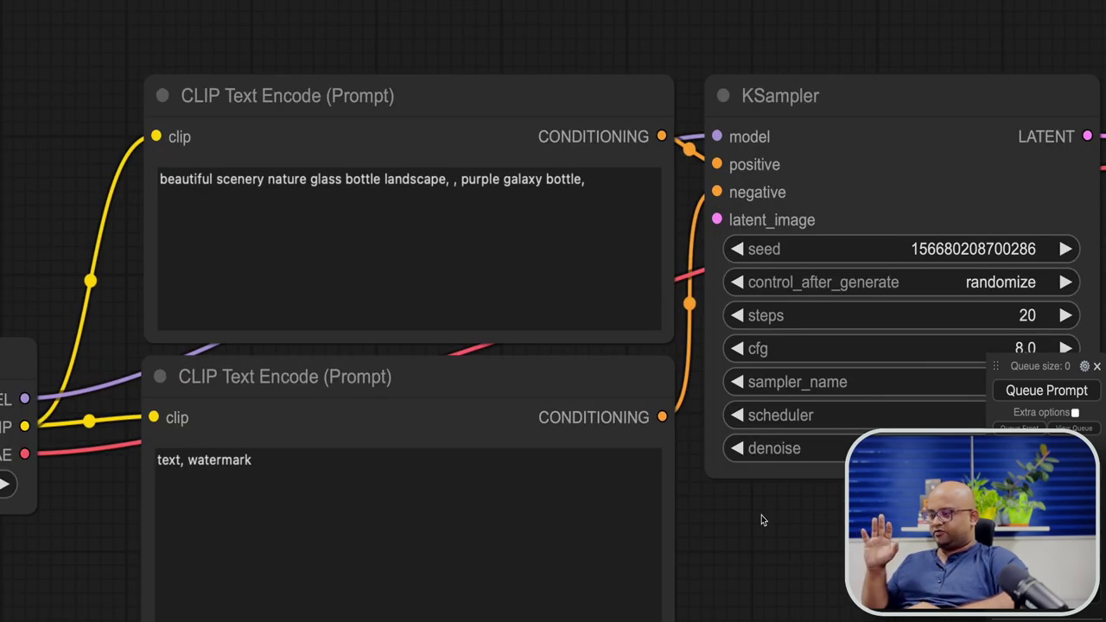
pyautogui.moveTo(761, 521); pyautogui.dragTo(720, 305)
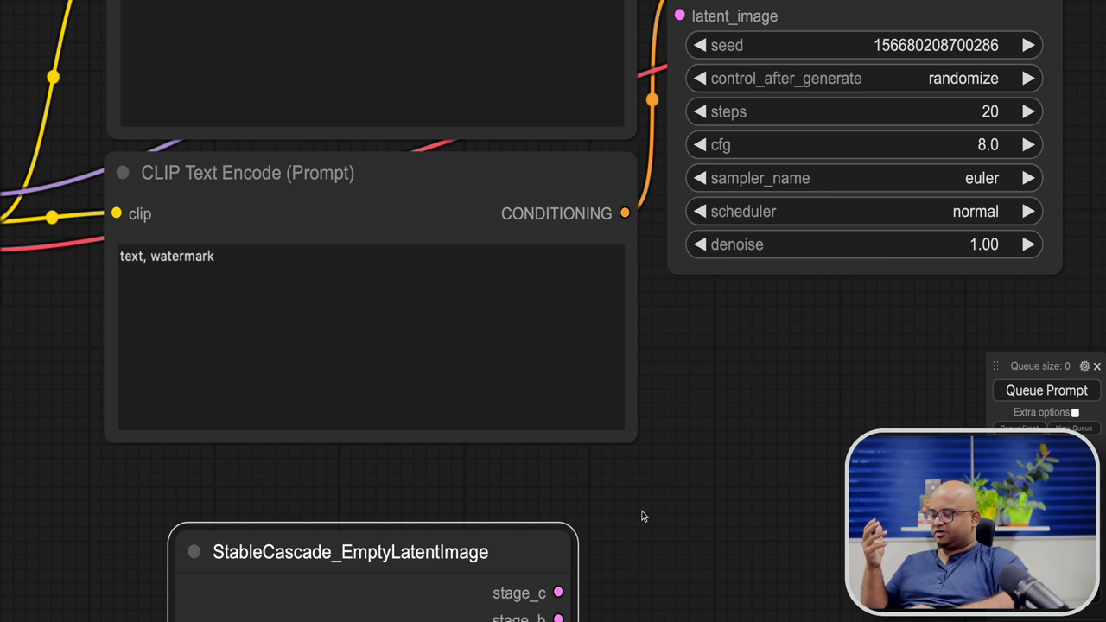
pyautogui.moveTo(626, 527); pyautogui.dragTo(578, 611)
pyautogui.moveTo(328, 621); pyautogui.dragTo(328, 581)
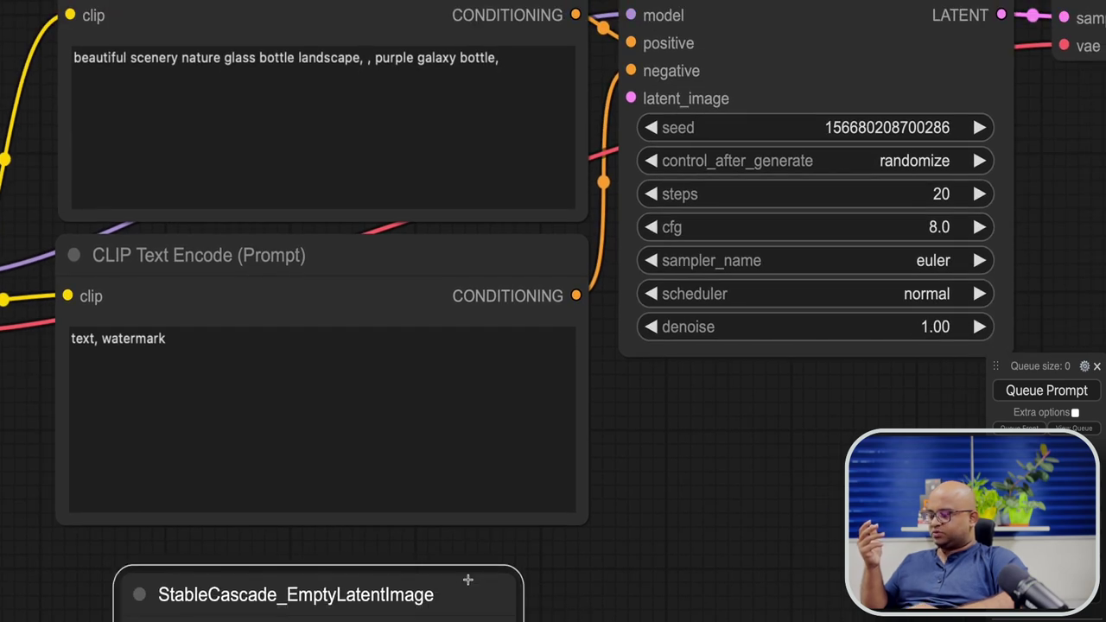
pyautogui.moveTo(517, 621); pyautogui.dragTo(631, 97)
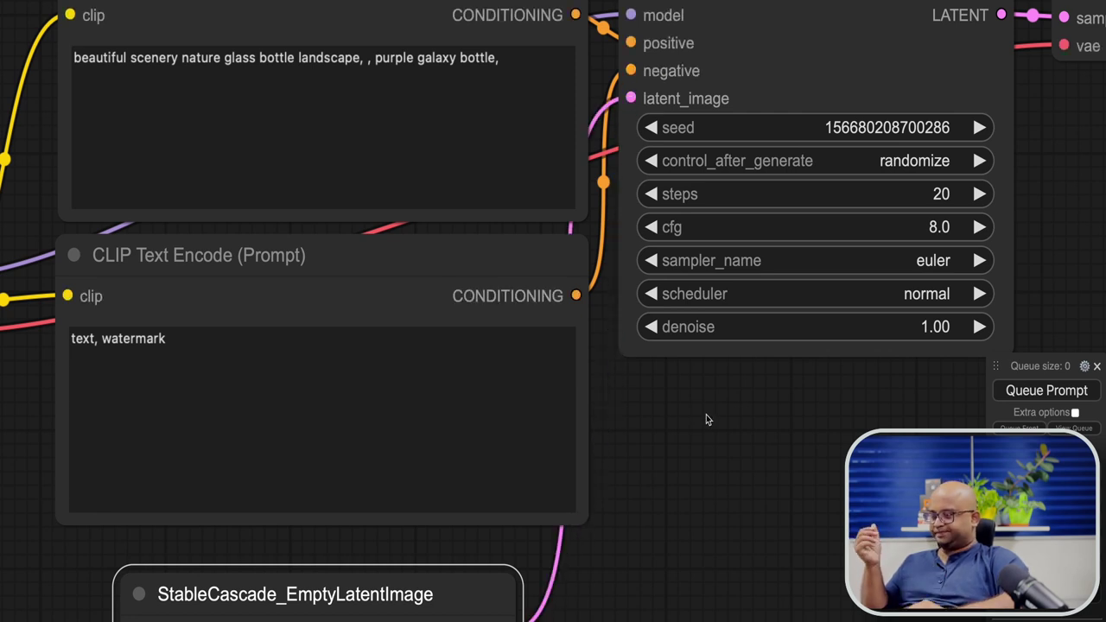
pyautogui.moveTo(706, 414); pyautogui.dragTo(717, 538)
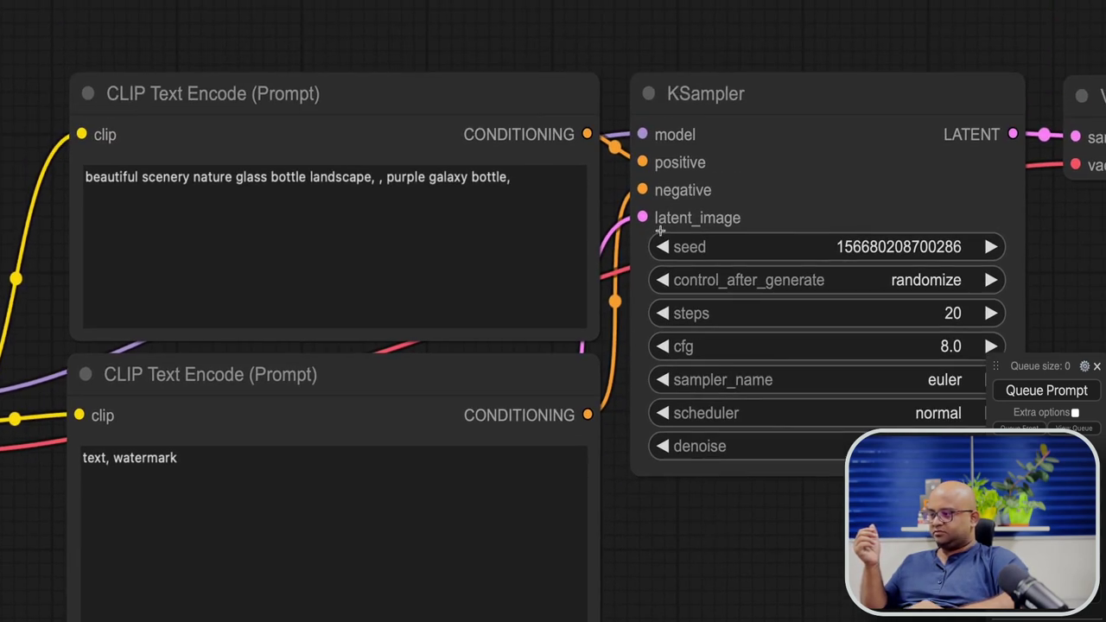
pyautogui.moveTo(717, 580); pyautogui.dragTo(421, 611)
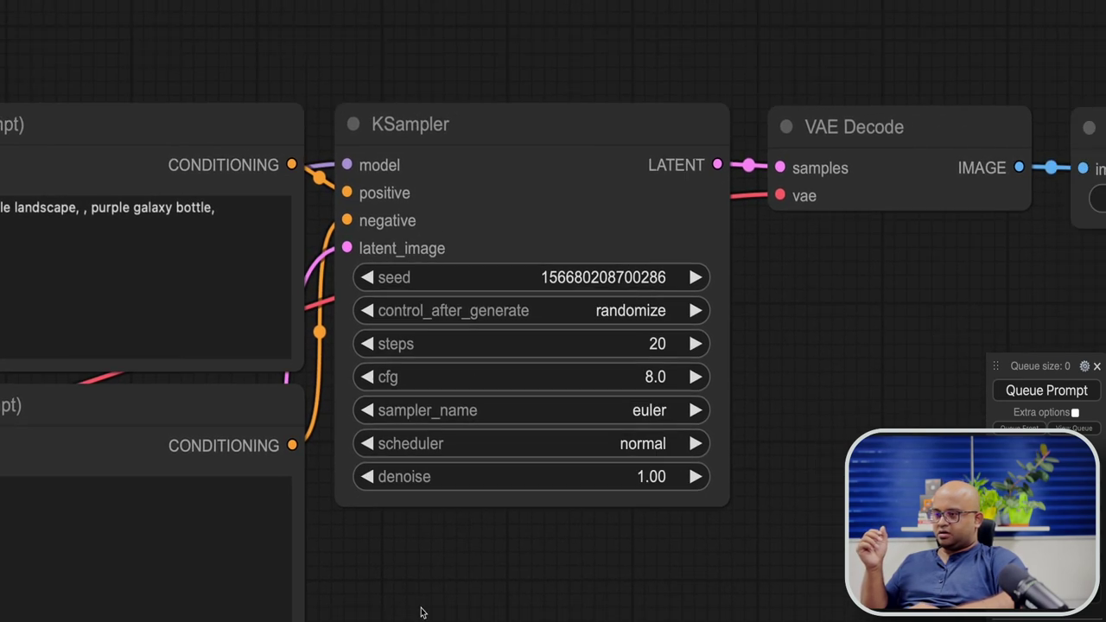
pyautogui.hotkey('ctrl', 'Return')
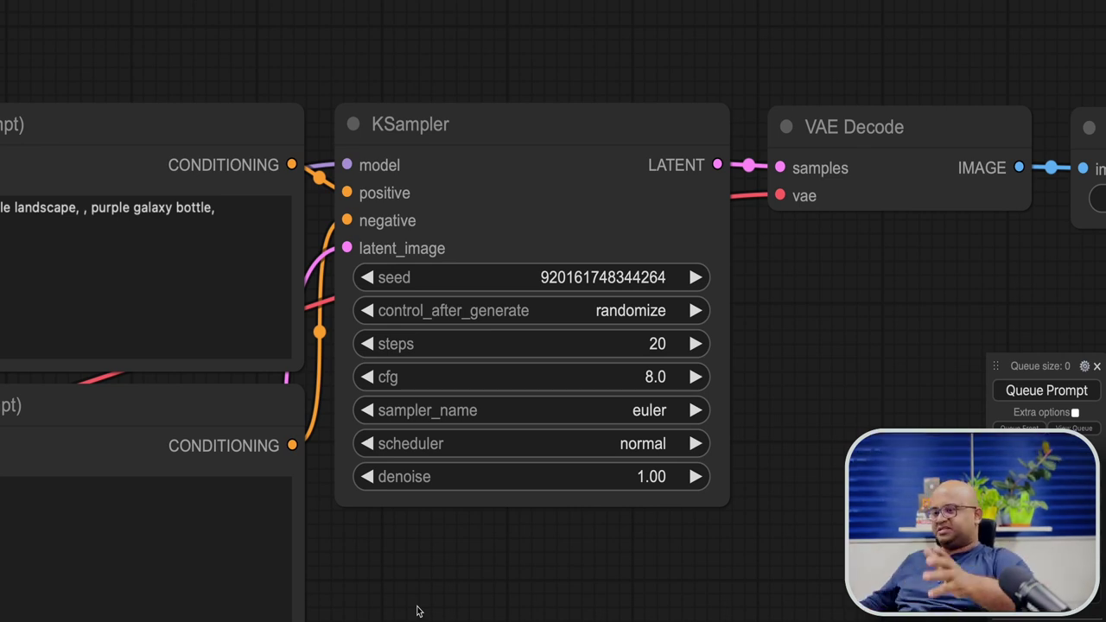
# Move Save Image and VAE Decode below the sampler, then view the generated bottle image full size.
pyautogui.moveTo(476, 586); pyautogui.dragTo(1053, 483)
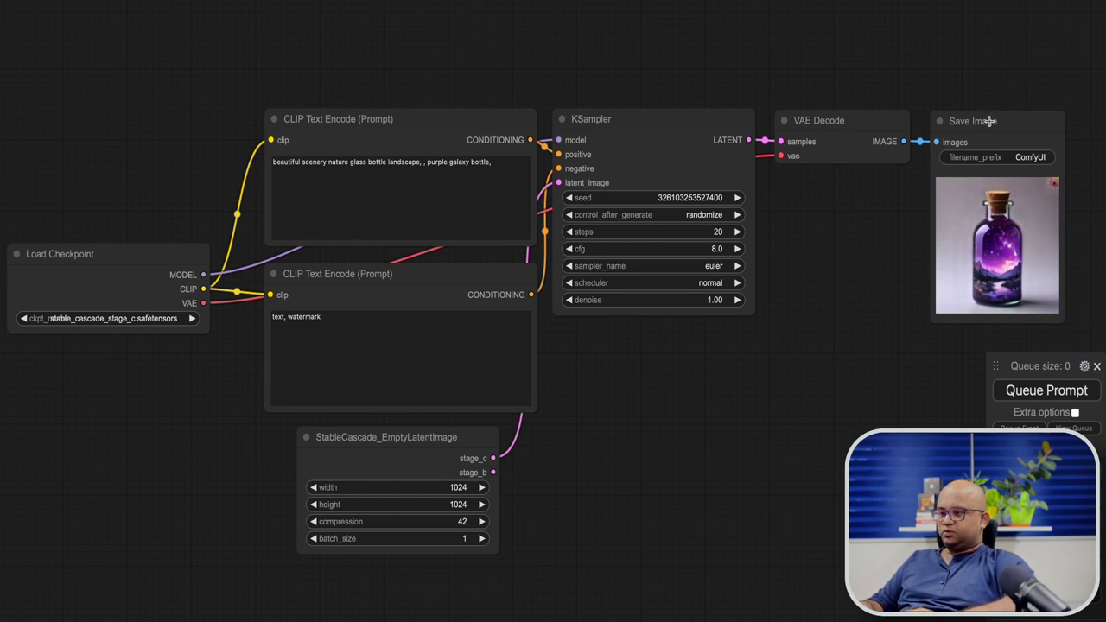
pyautogui.moveTo(989, 121); pyautogui.dragTo(648, 456)
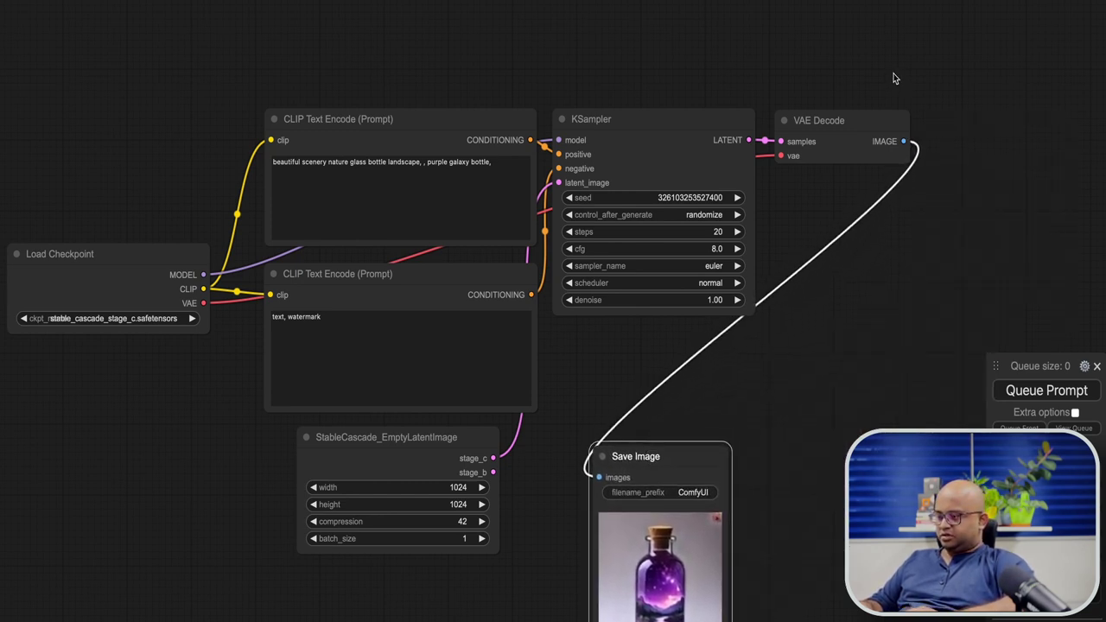
pyautogui.moveTo(845, 119); pyautogui.dragTo(635, 372)
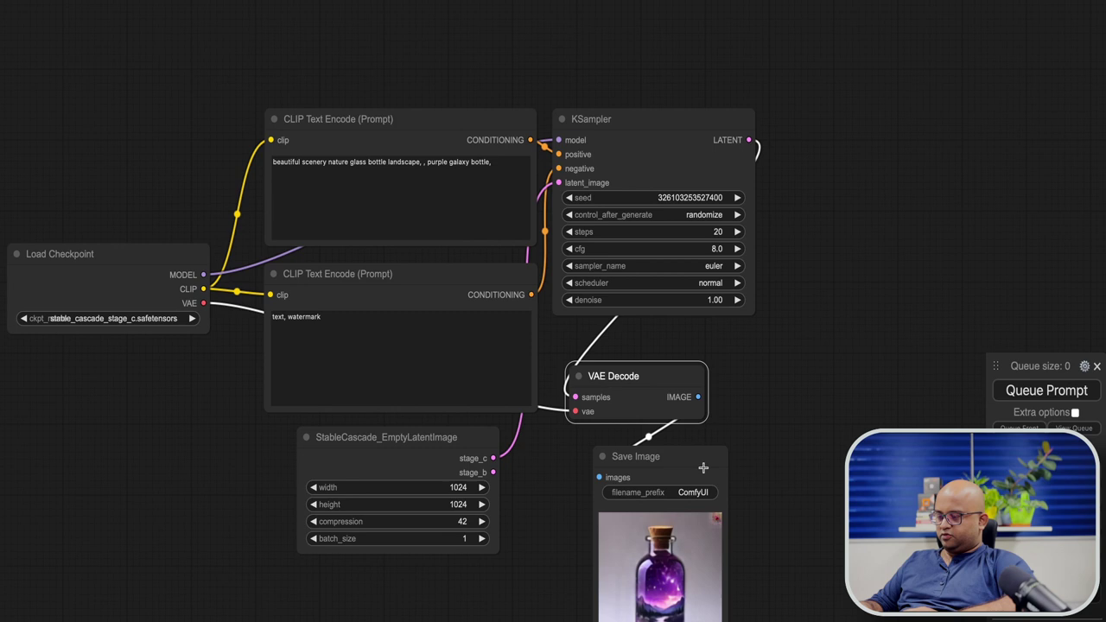
pyautogui.rightClick(657, 537)
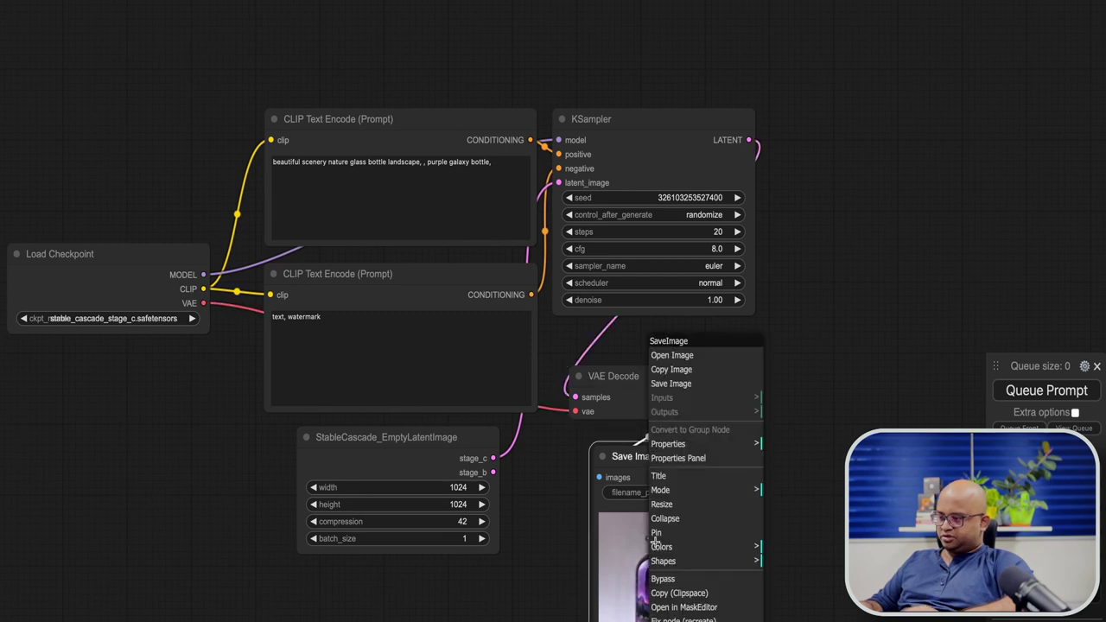
pyautogui.click(699, 358)
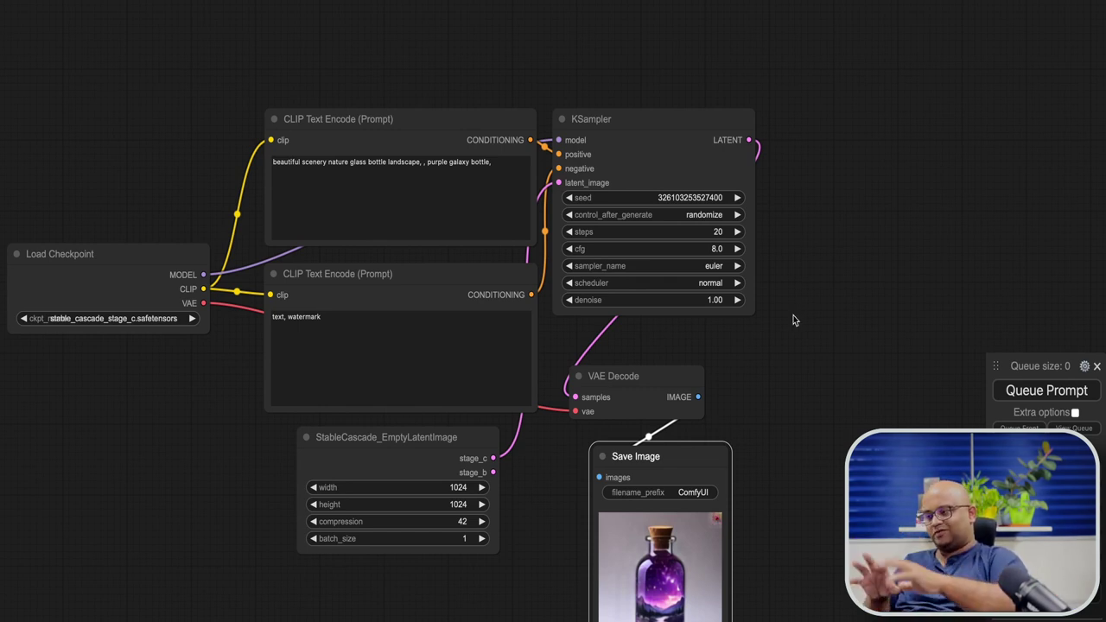
# Duplicate the KSampler and place the copy on the empty canvas to the right.
pyautogui.click(700, 120)
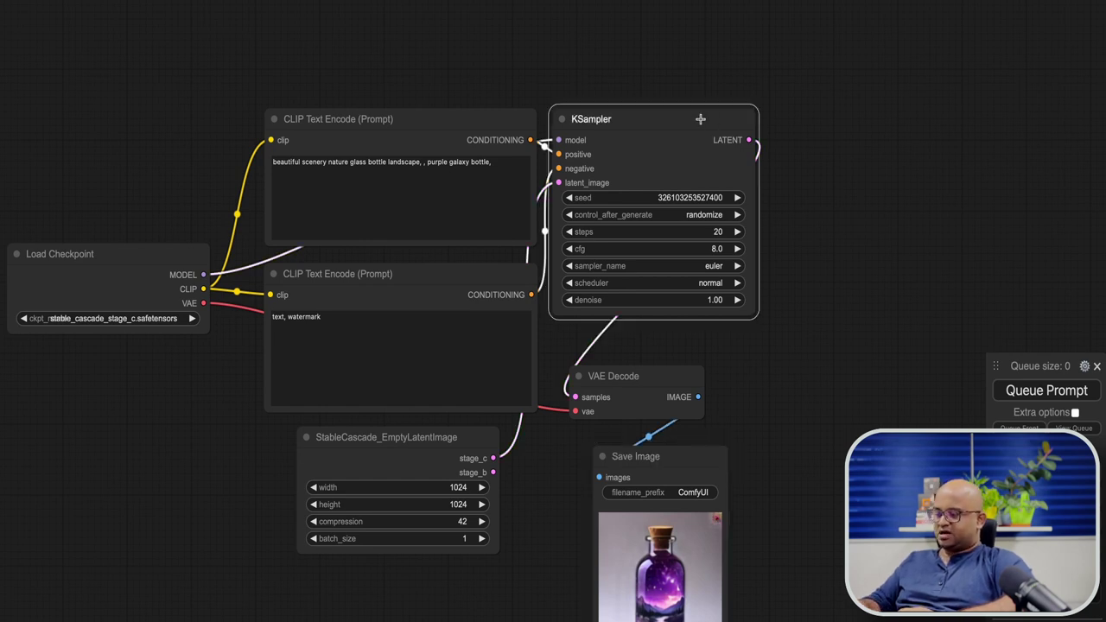
pyautogui.hotkey('ctrl', 'v')
pyautogui.moveTo(780, 108); pyautogui.dragTo(921, 120)
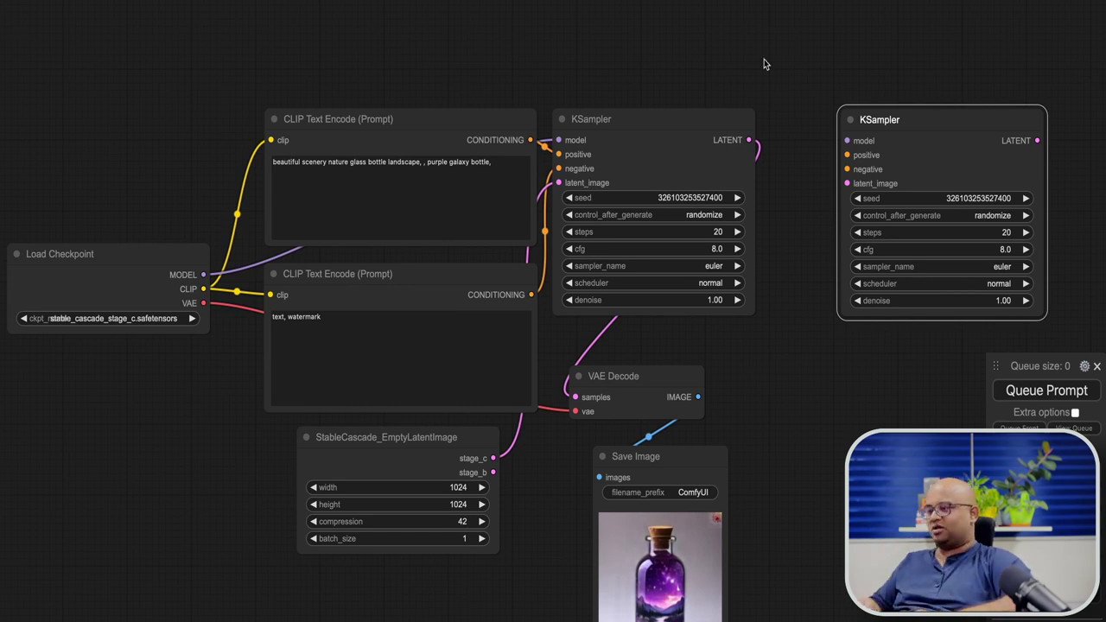
# Add a Load Checkpoint set to stable_cascade_stage_b.safetensors and connect its MODEL to the second KSampler.
pyautogui.doubleClick(619, 22)
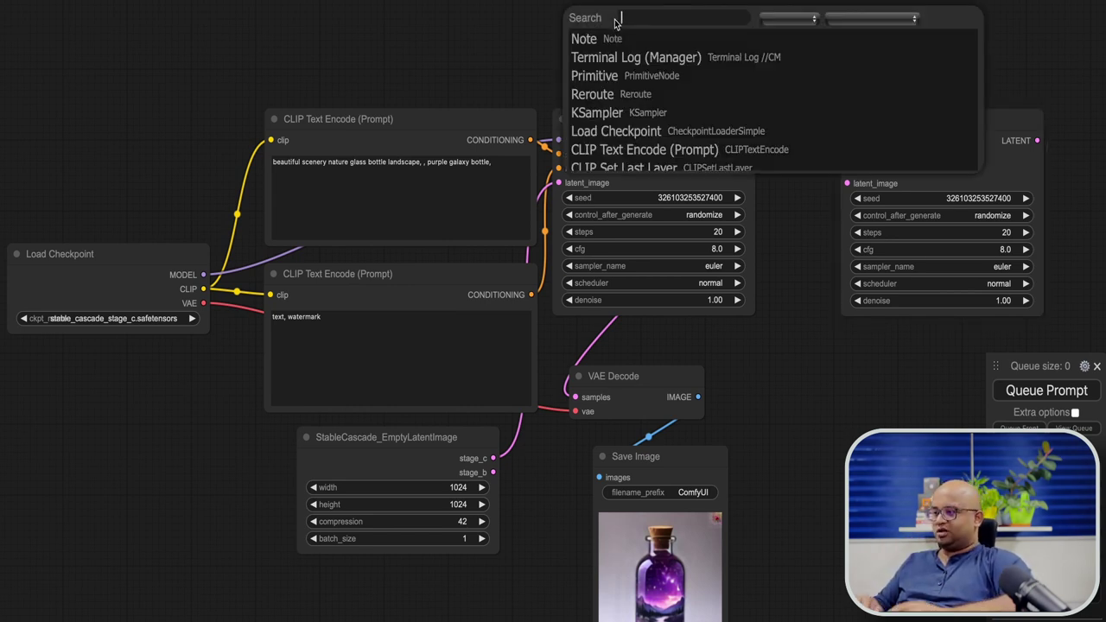
pyautogui.write('load')
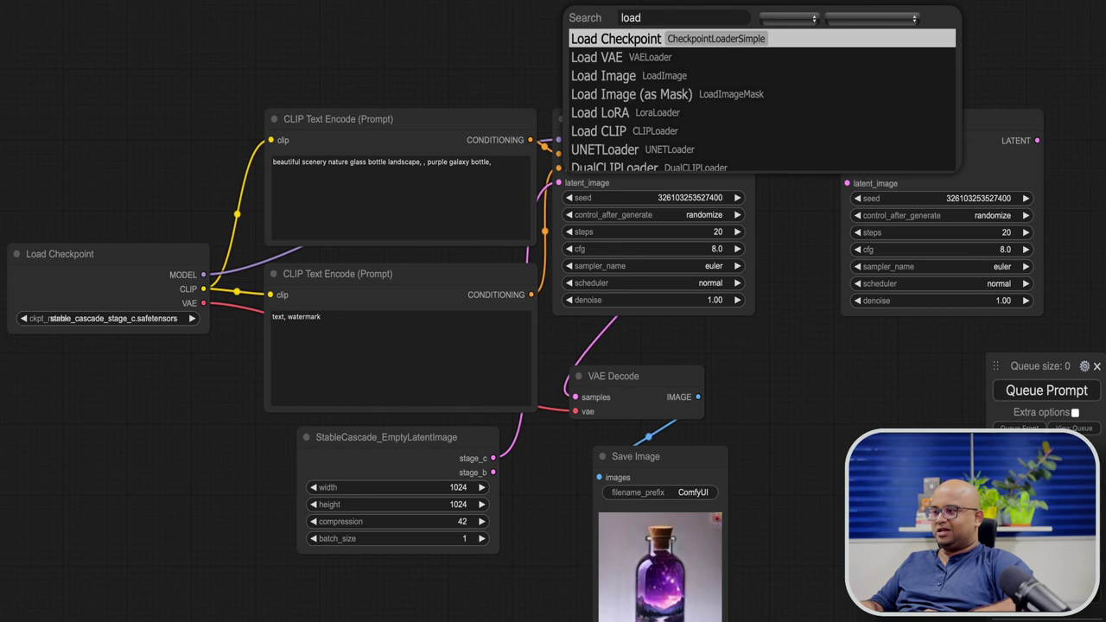
pyautogui.press('Return')
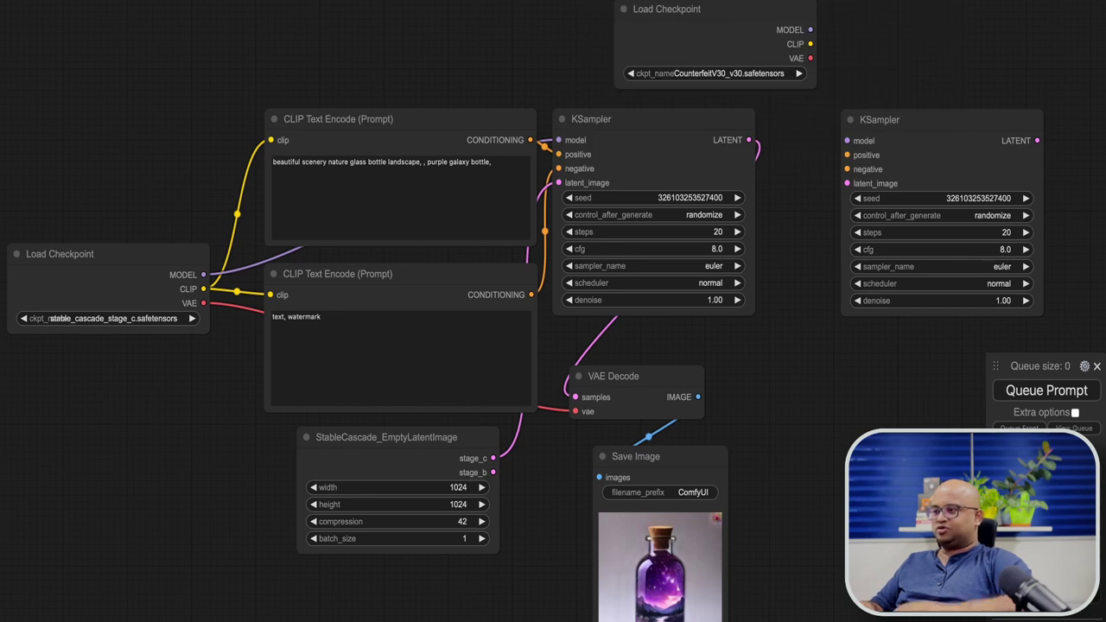
pyautogui.click(775, 76)
pyautogui.write('sta')
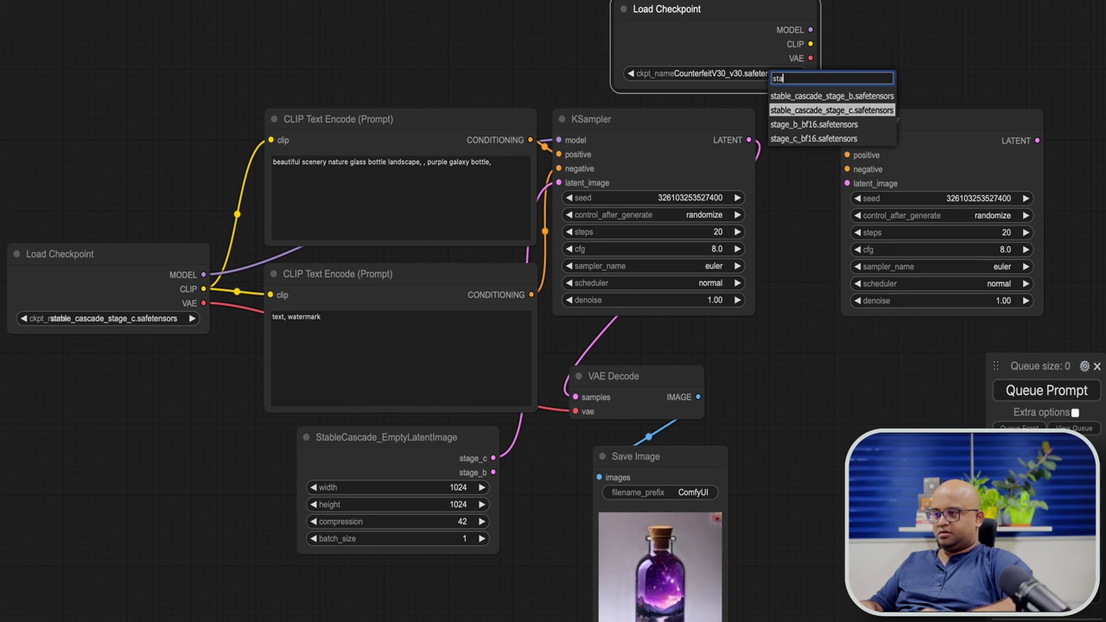
pyautogui.press('Down')
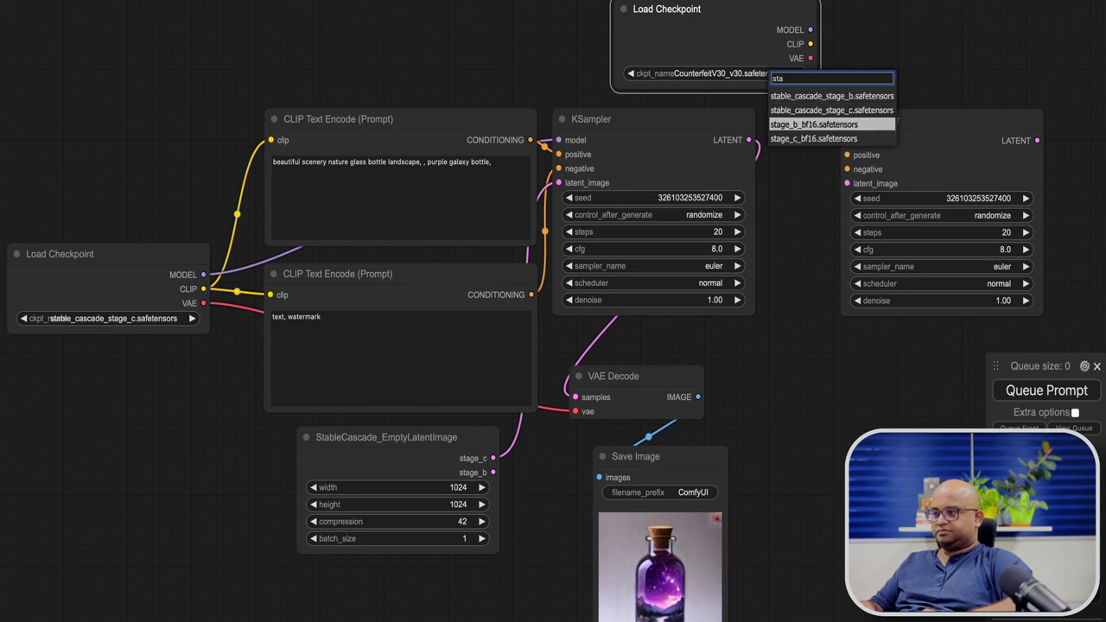
pyautogui.press('Up')
pyautogui.press('Up')
pyautogui.press('Return')
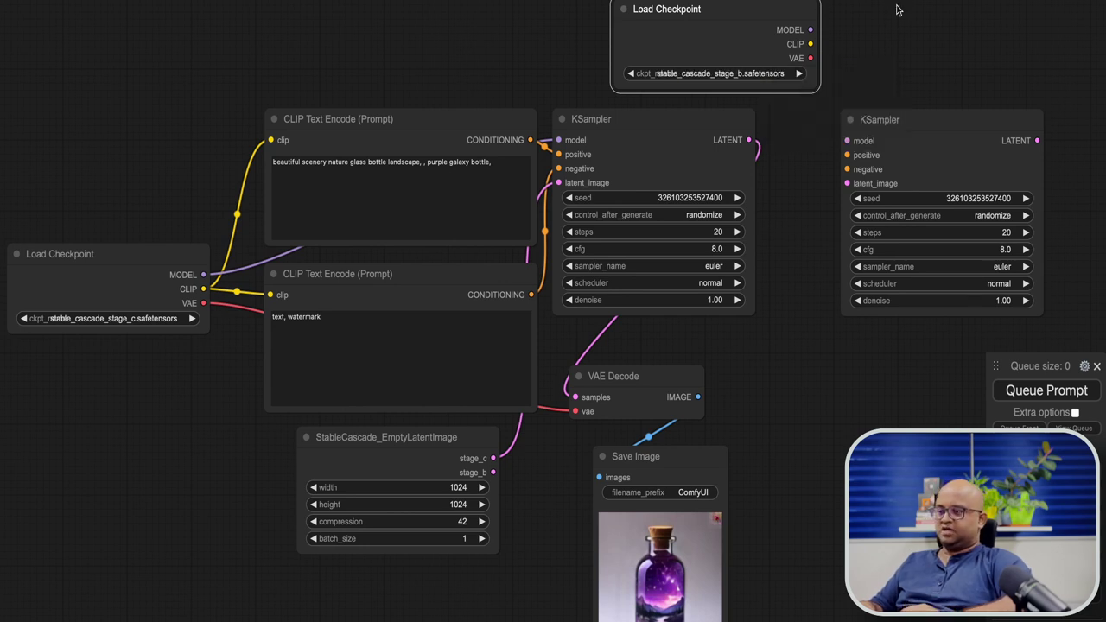
pyautogui.moveTo(811, 29); pyautogui.dragTo(845, 140)
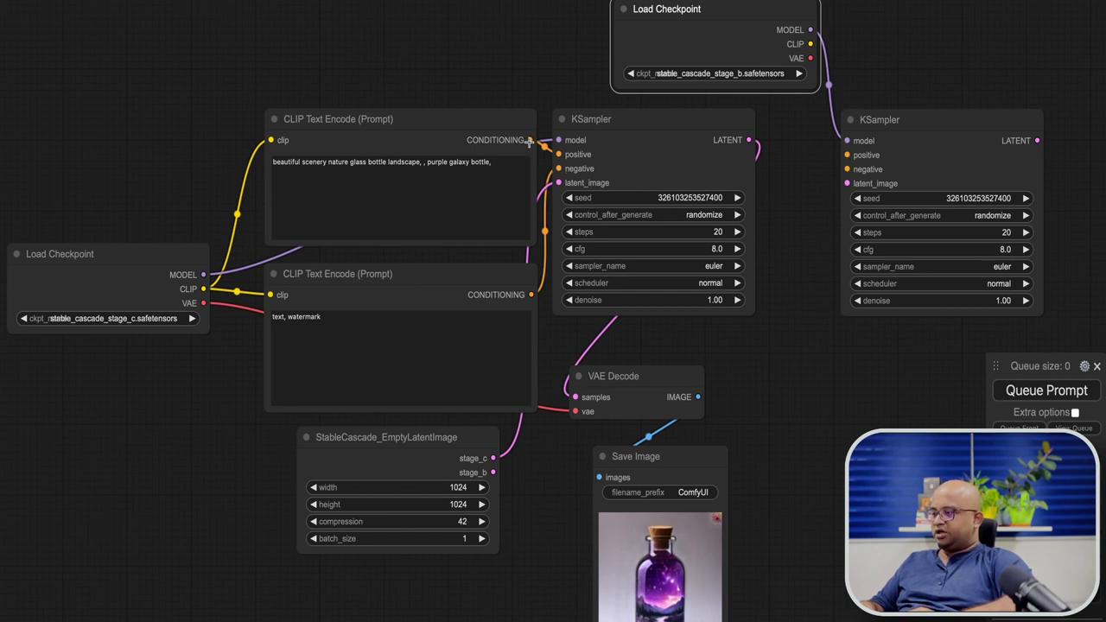
pyautogui.moveTo(528, 140); pyautogui.dragTo(529, 140)
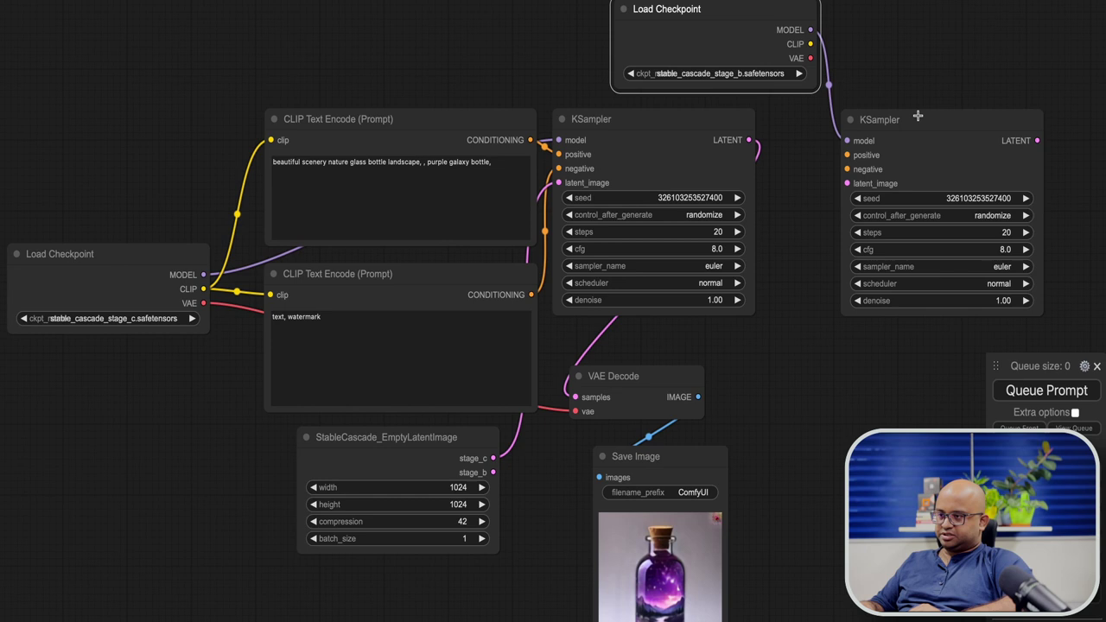
pyautogui.moveTo(916, 116); pyautogui.dragTo(1079, 104)
# Add StableCascade_StageB_Conditioning, feed it the positive prompt and first sampler's latent, and link stage_b latent.
pyautogui.doubleClick(788, 152)
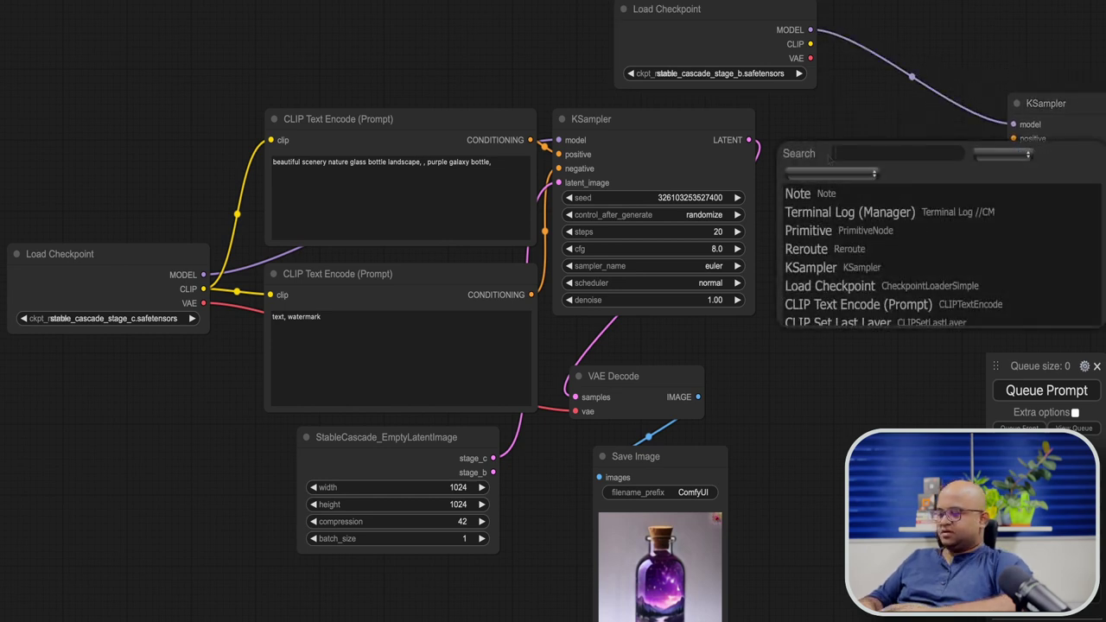
pyautogui.write('cas')
pyautogui.press('Down')
pyautogui.press('Down')
pyautogui.press('Down')
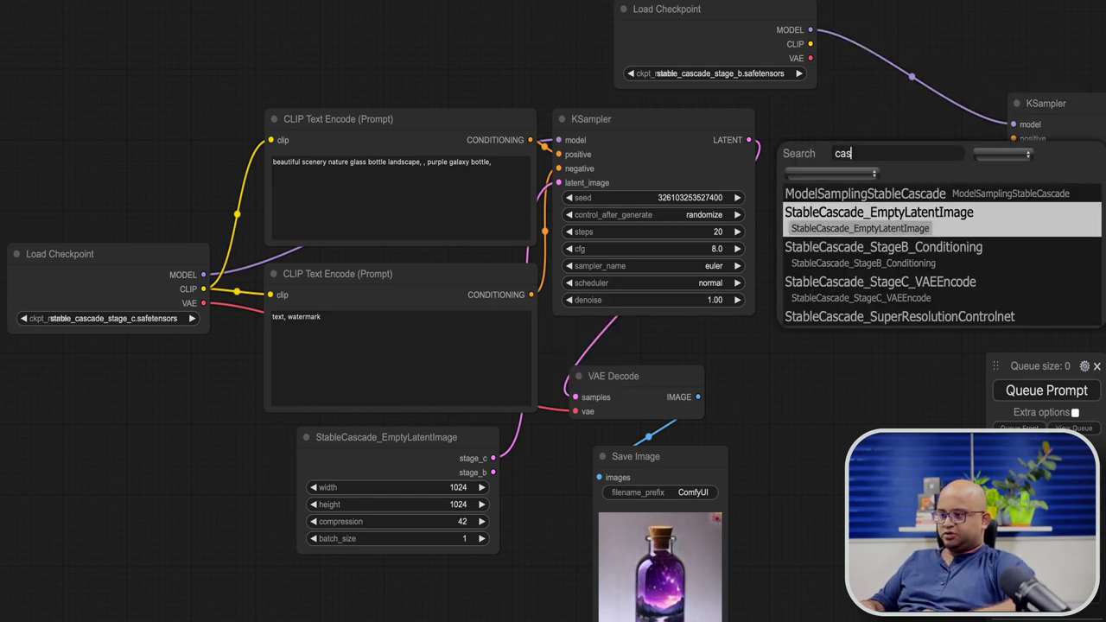
pyautogui.press('Return')
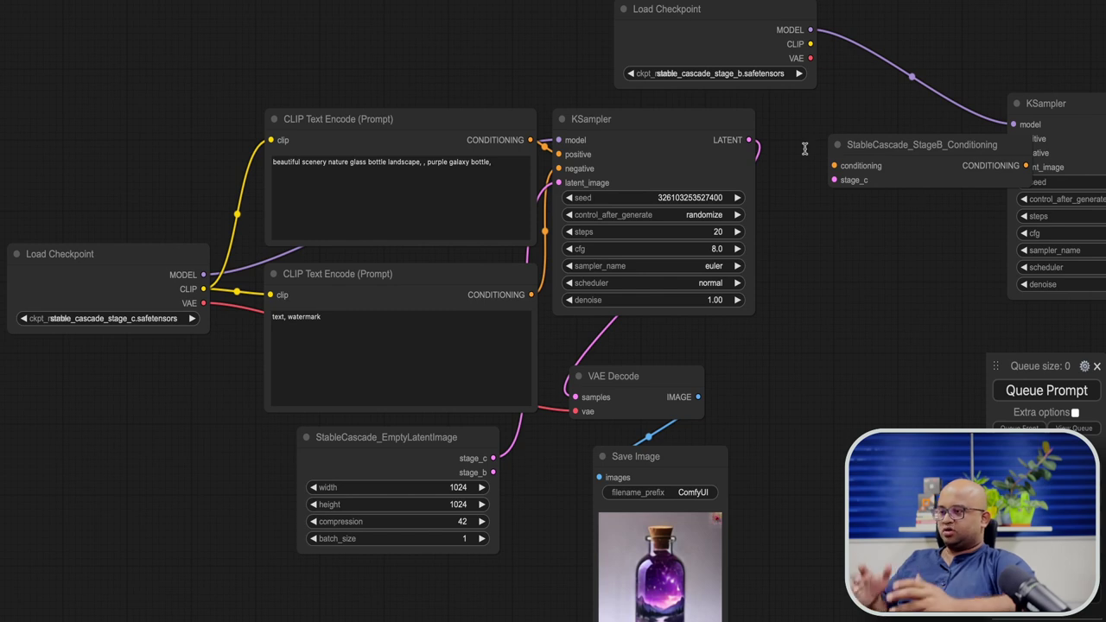
pyautogui.moveTo(532, 140); pyautogui.dragTo(835, 165)
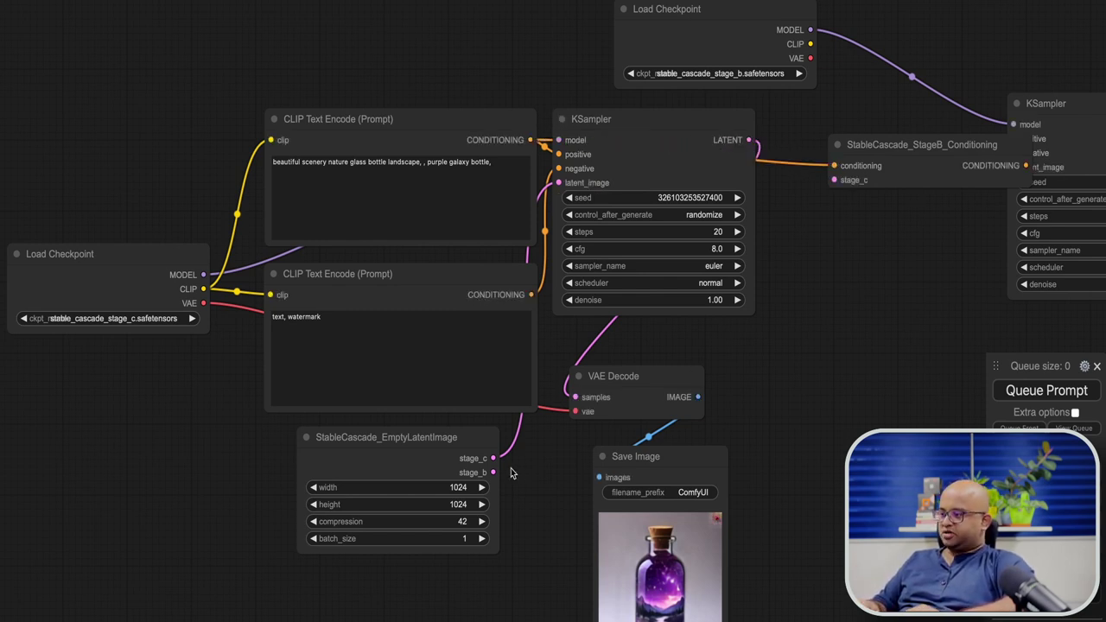
pyautogui.moveTo(493, 471); pyautogui.dragTo(940, 202)
pyautogui.moveTo(945, 137); pyautogui.dragTo(873, 111)
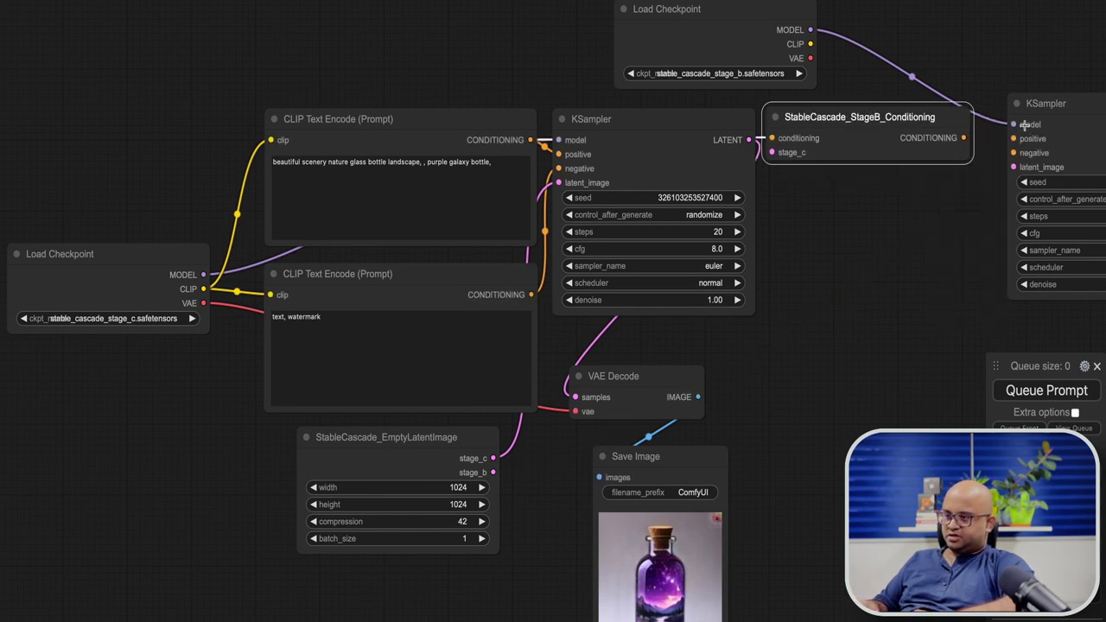
pyautogui.moveTo(1013, 167); pyautogui.dragTo(493, 471)
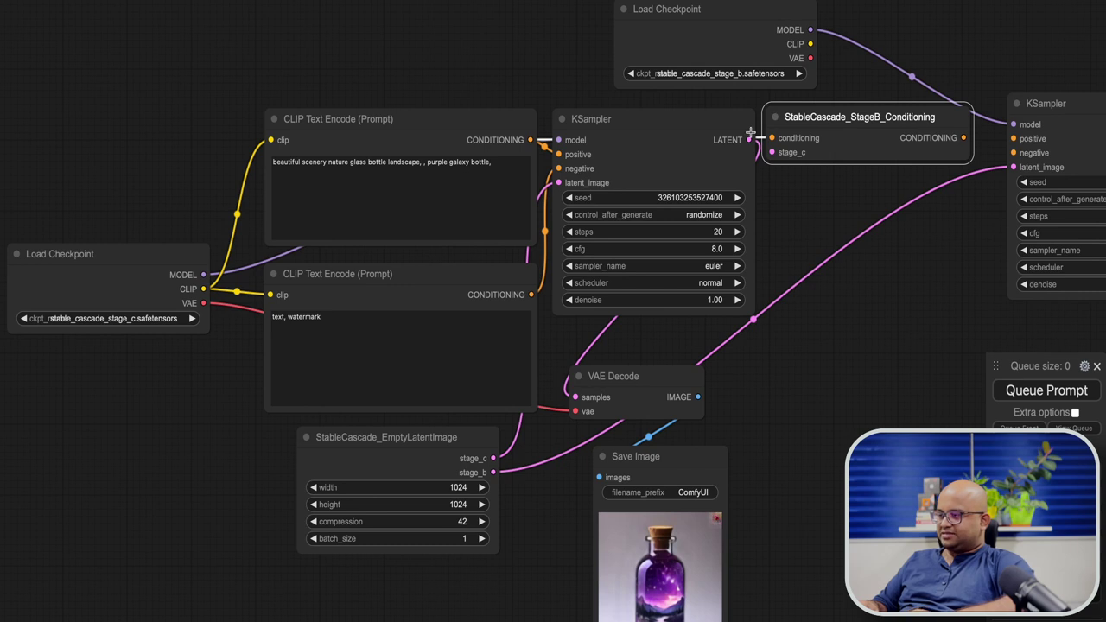
pyautogui.moveTo(747, 140); pyautogui.dragTo(775, 154)
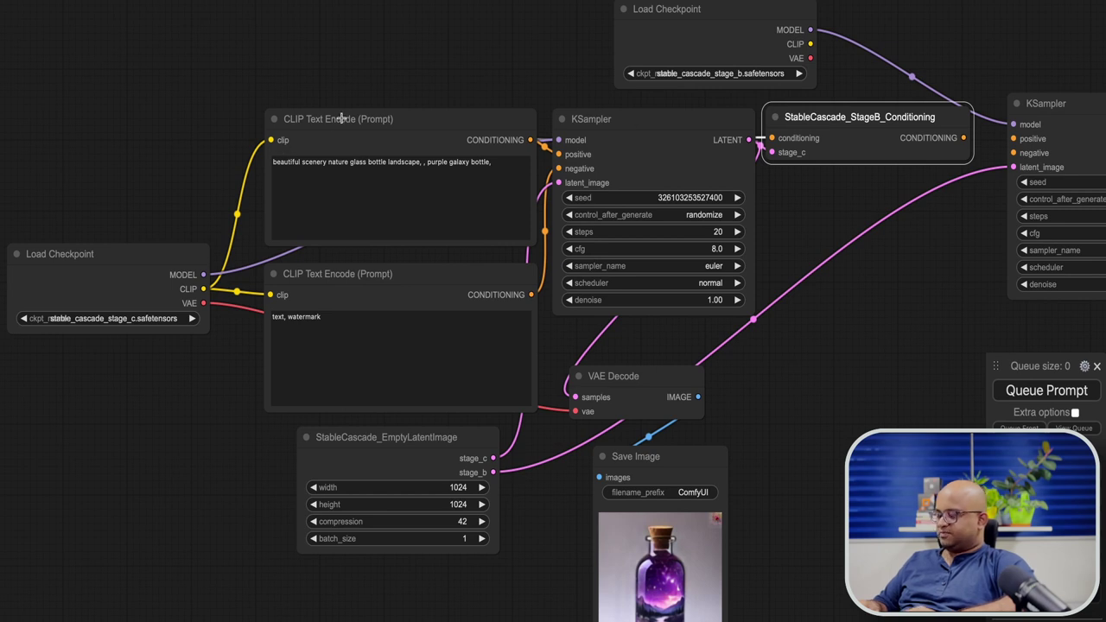
# Rearrange the prompt, latent and sampler nodes, then feed StageB conditioning into the second sampler's positive.
pyautogui.moveTo(344, 118); pyautogui.dragTo(240, 91)
pyautogui.moveTo(353, 282); pyautogui.dragTo(233, 355)
pyautogui.moveTo(442, 438); pyautogui.dragTo(361, 557)
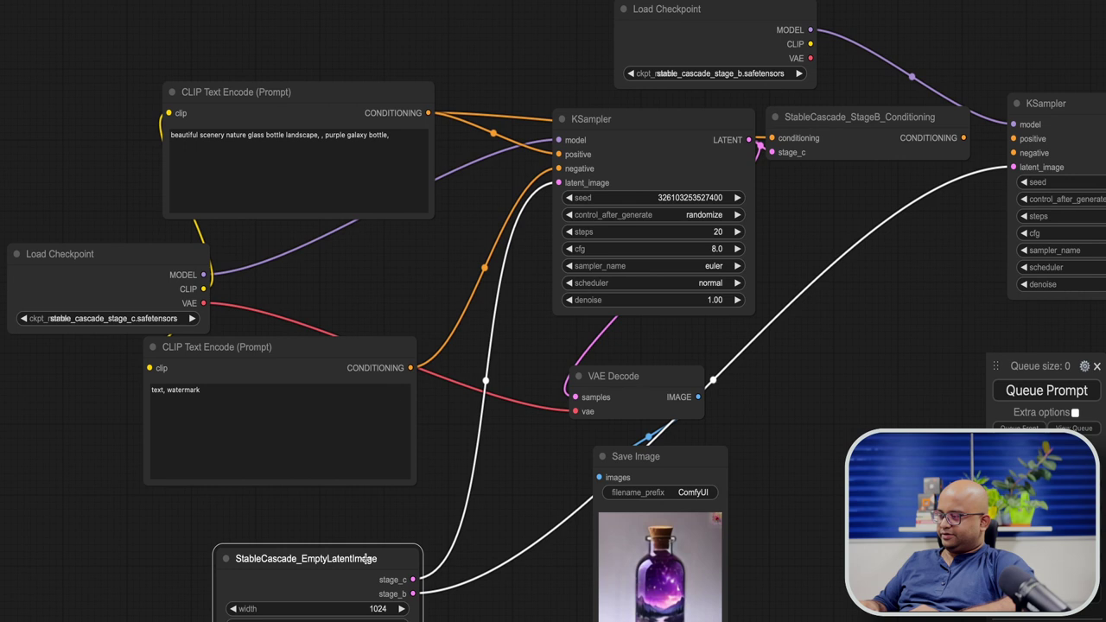
pyautogui.moveTo(667, 122); pyautogui.dragTo(622, 124)
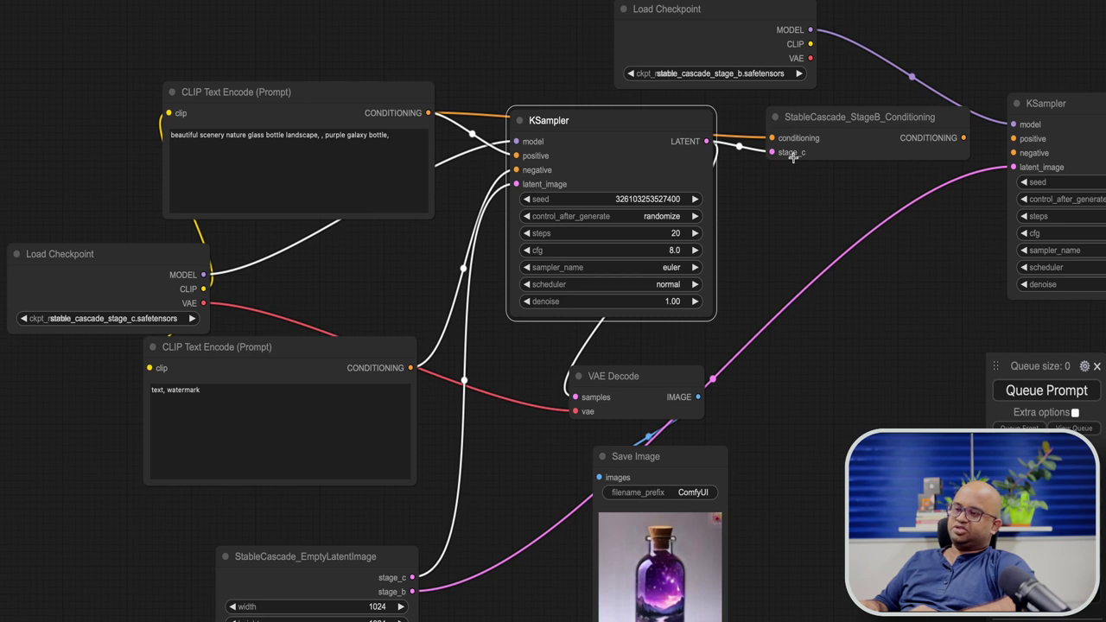
pyautogui.moveTo(822, 115); pyautogui.dragTo(812, 116)
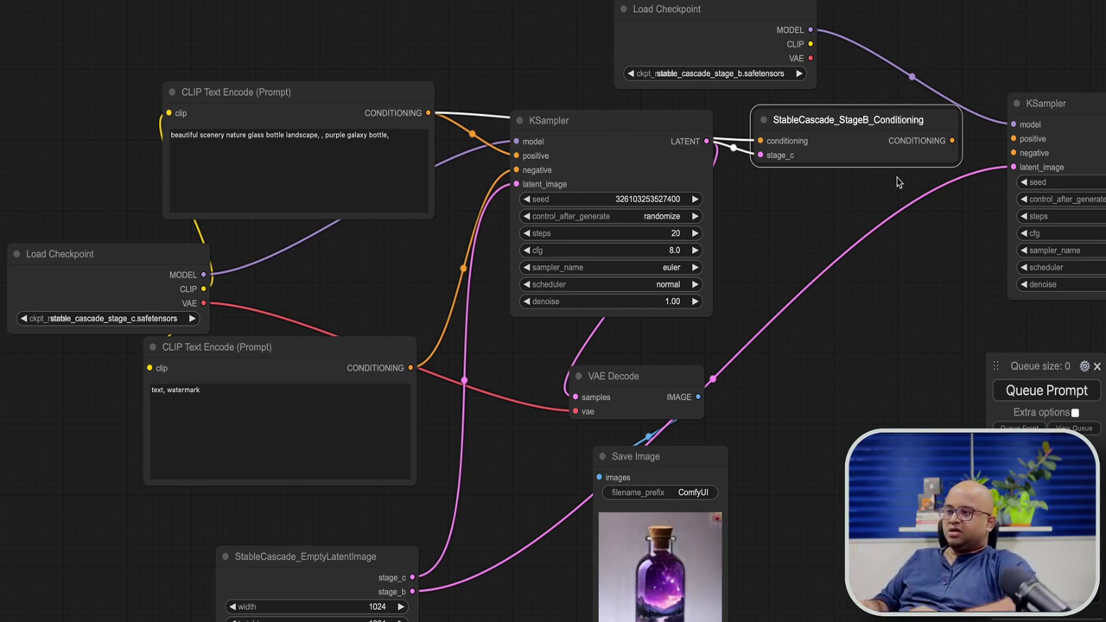
pyautogui.moveTo(951, 140); pyautogui.dragTo(410, 369)
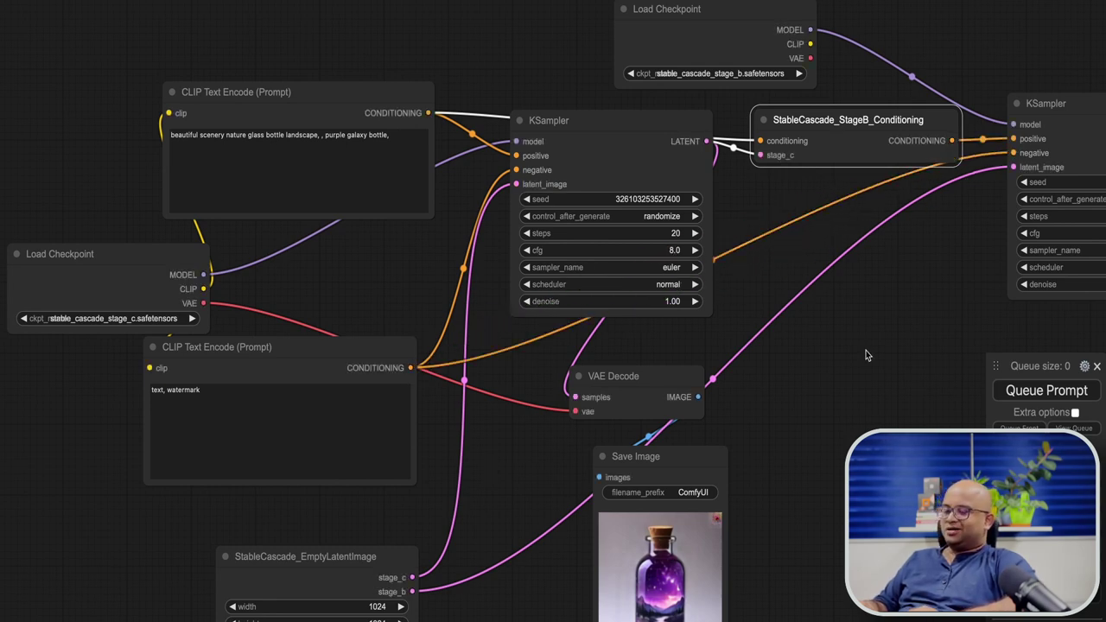
pyautogui.moveTo(868, 355); pyautogui.dragTo(435, 379)
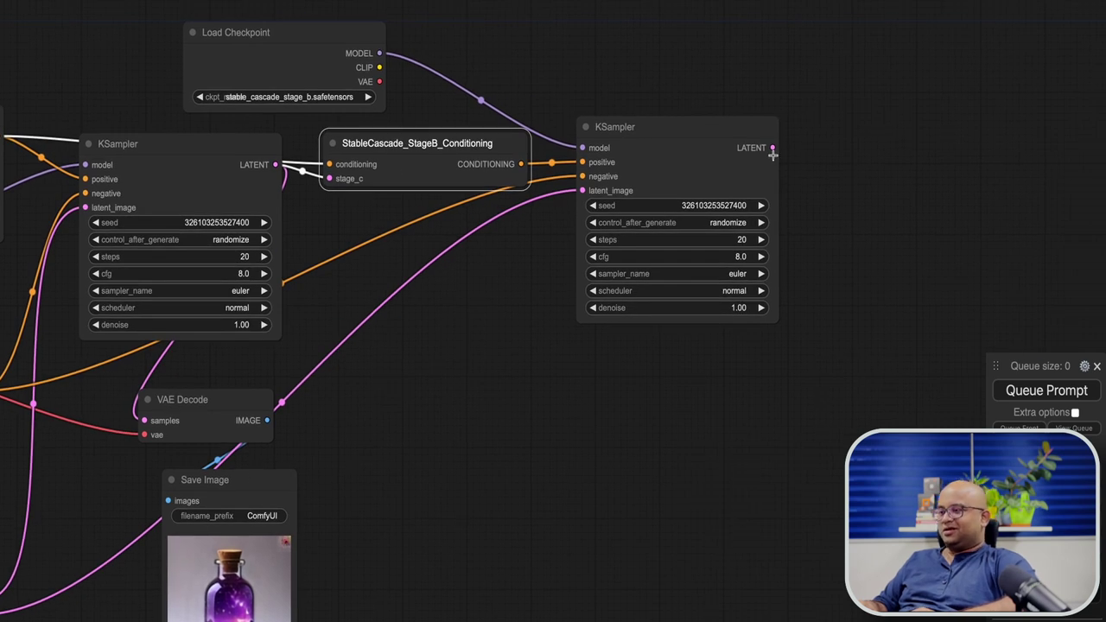
# Connect the second sampler's latent and the checkpoint VAE to VAE Decode, adding a Preview Image node.
pyautogui.moveTo(772, 149); pyautogui.dragTo(832, 143)
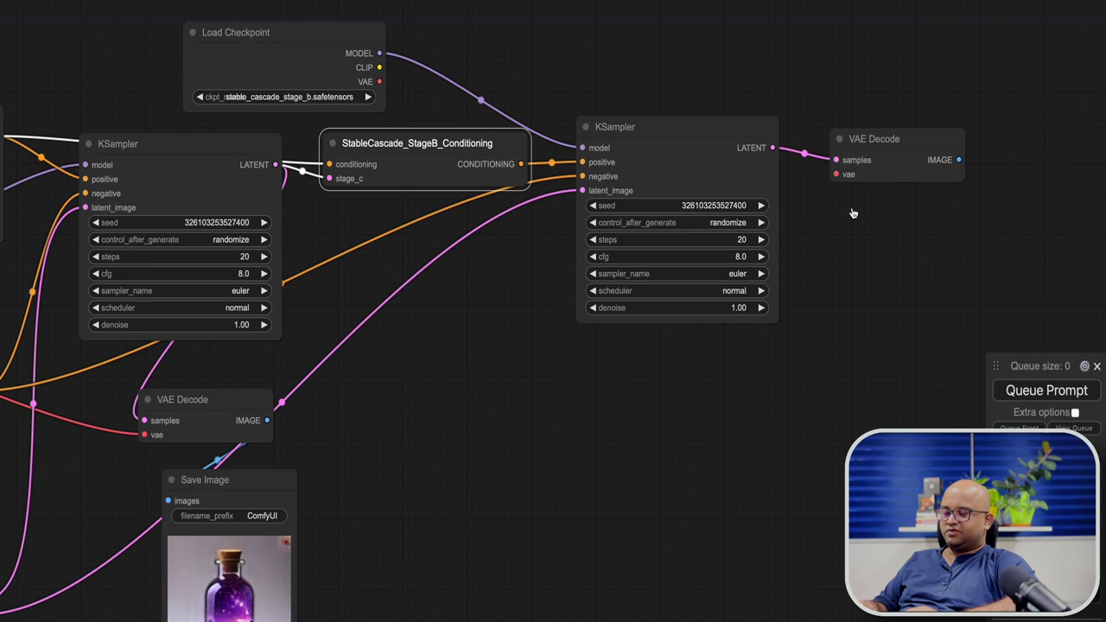
pyautogui.moveTo(379, 81); pyautogui.dragTo(837, 174)
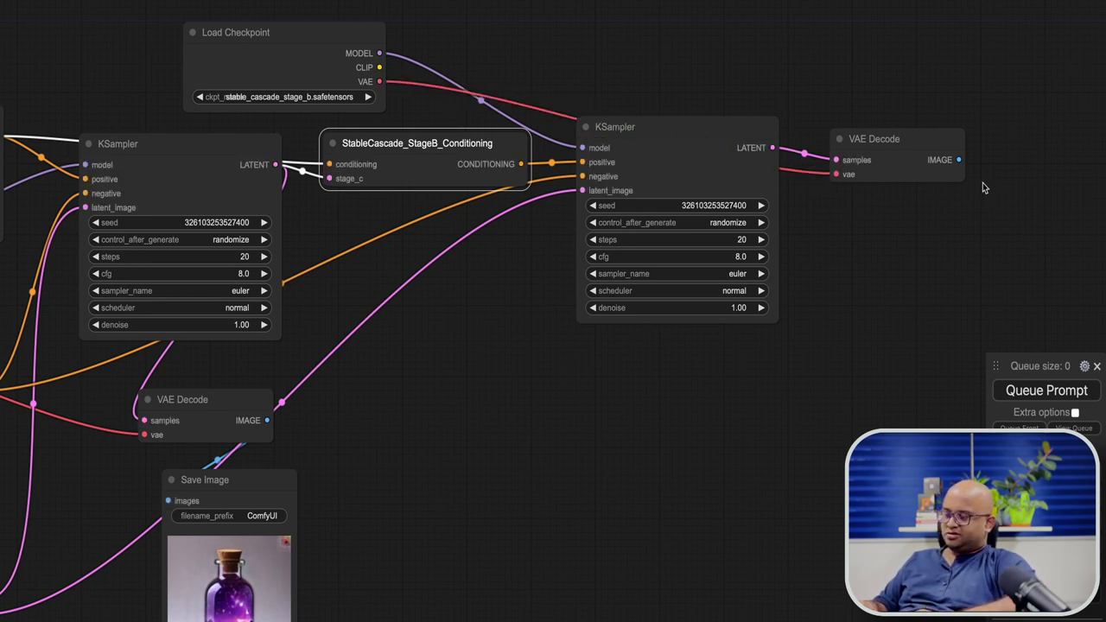
pyautogui.moveTo(959, 160); pyautogui.dragTo(762, 451)
pyautogui.click(795, 542)
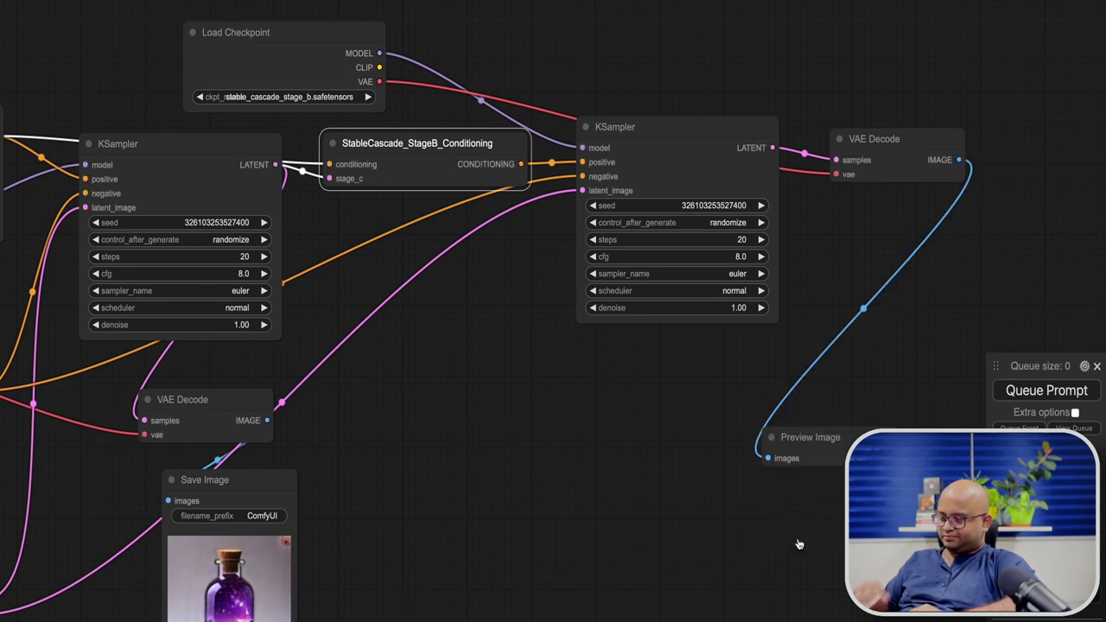
# Queue the prompt to generate the refined purple galaxy bottle and move the preview node left.
pyautogui.click(1027, 388)
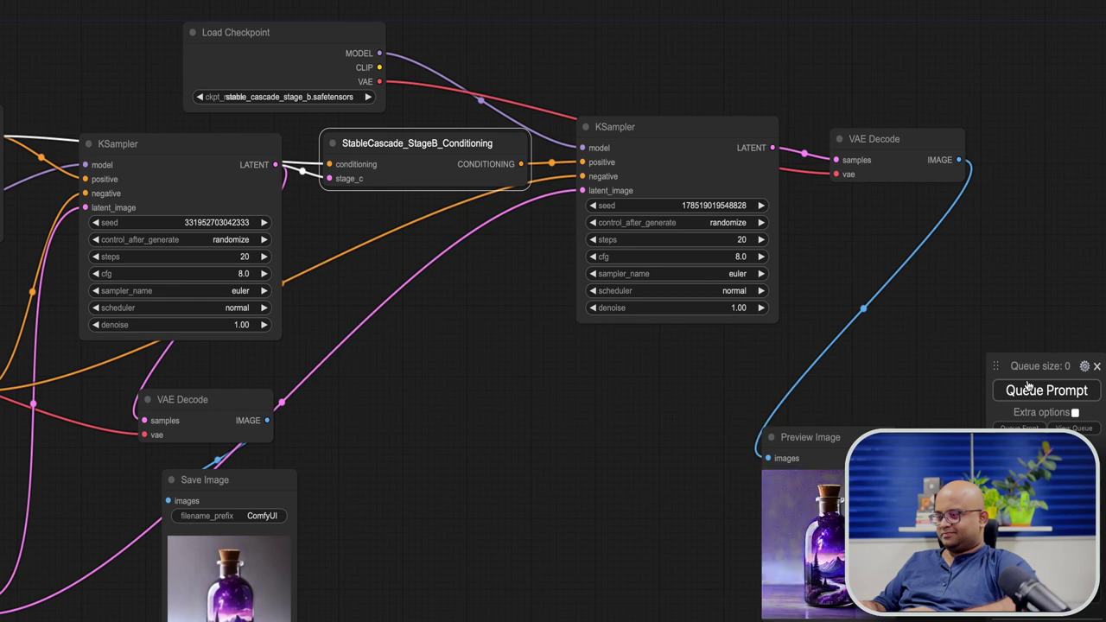
pyautogui.click(817, 433)
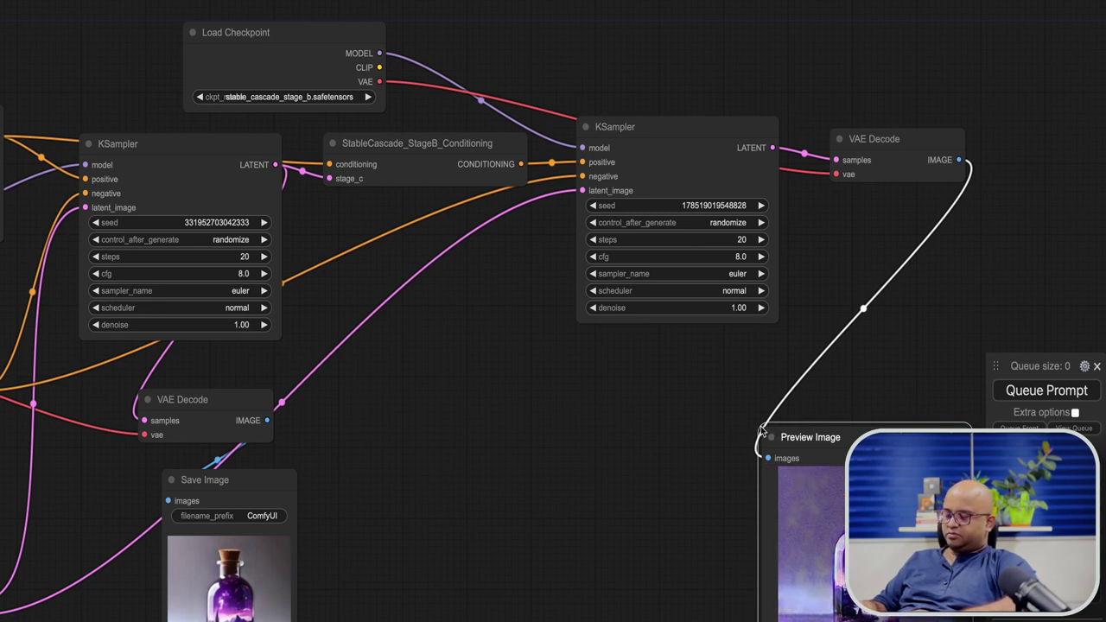
pyautogui.moveTo(803, 434); pyautogui.dragTo(636, 424)
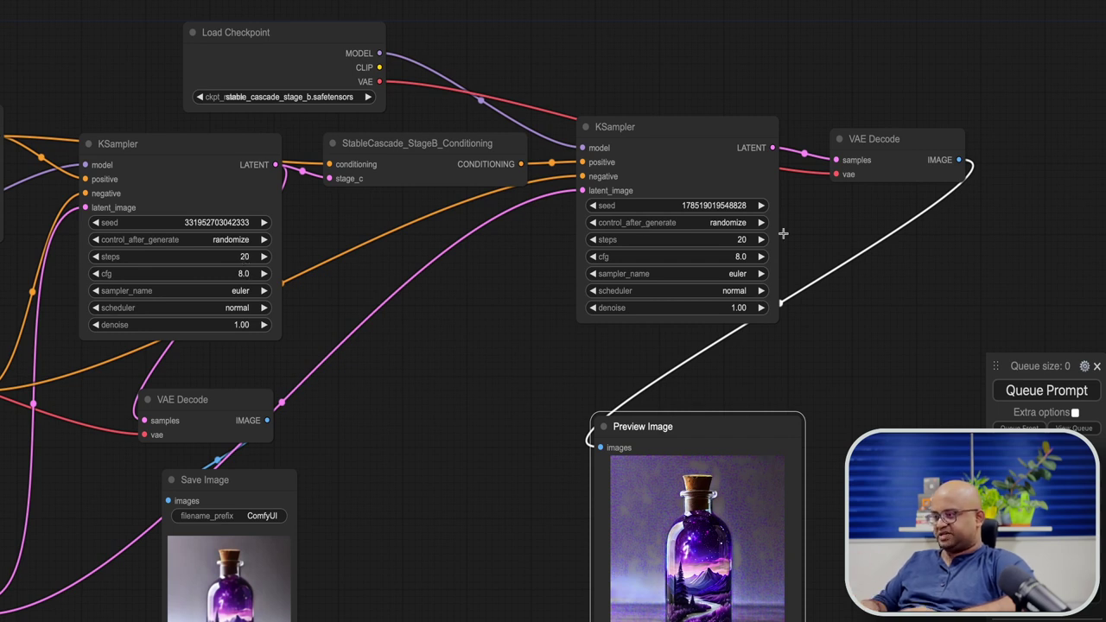
# Give the right KSampler 10 steps and cfg 1, the left cfg 4, and regenerate the galaxy bottle.
pyautogui.click(742, 241)
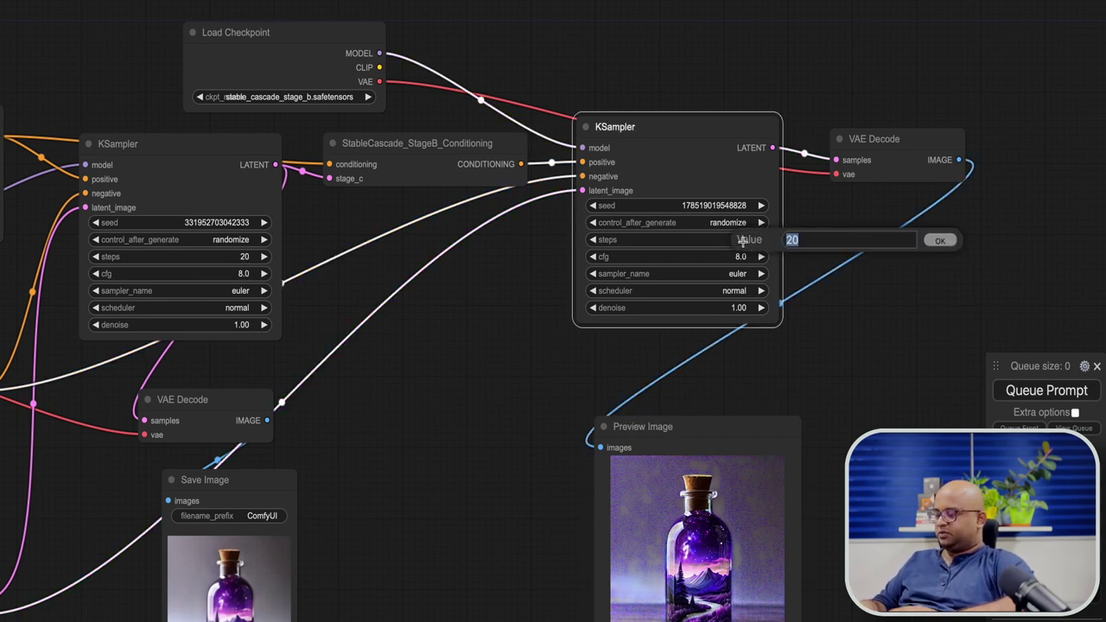
pyautogui.write('10')
pyautogui.press('Return')
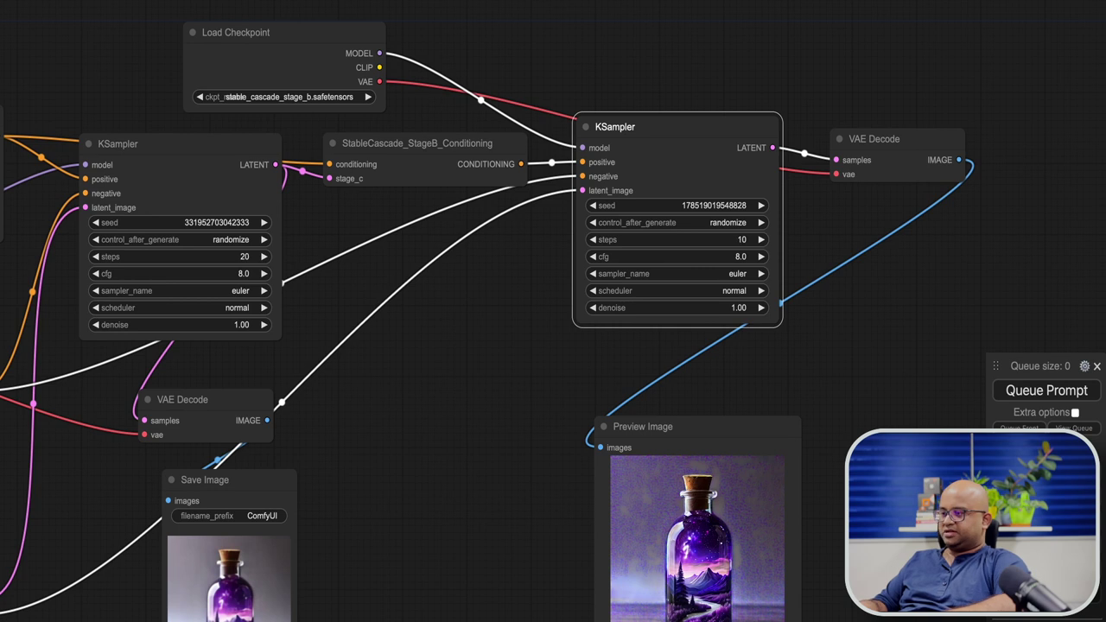
pyautogui.click(245, 274)
pyautogui.write('4')
pyautogui.press('Return')
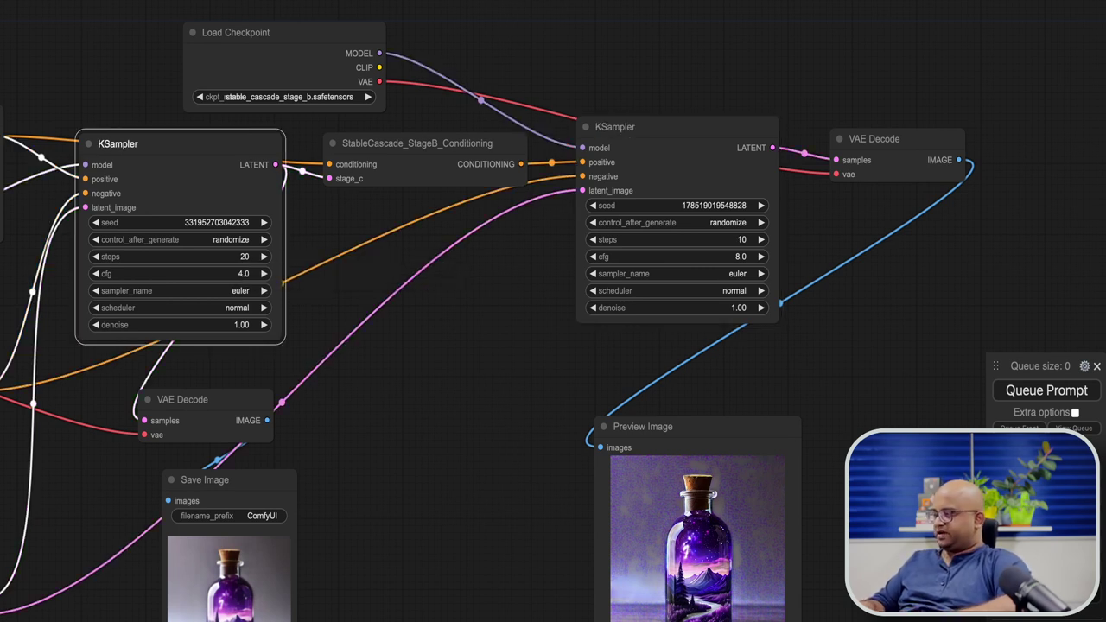
pyautogui.click(740, 257)
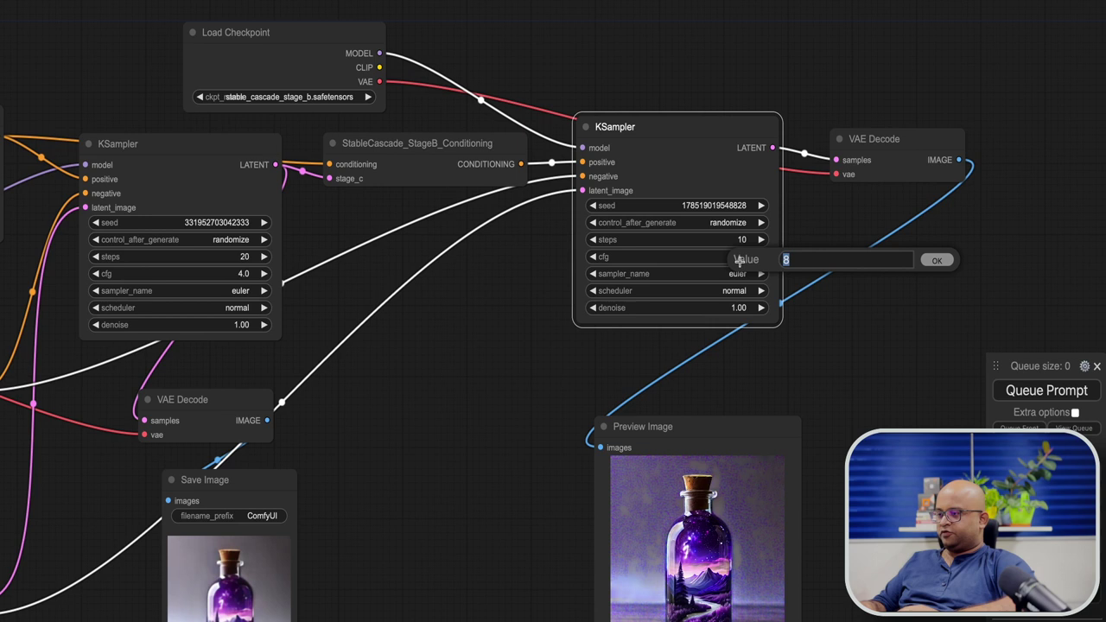
pyautogui.write('1')
pyautogui.press('Return')
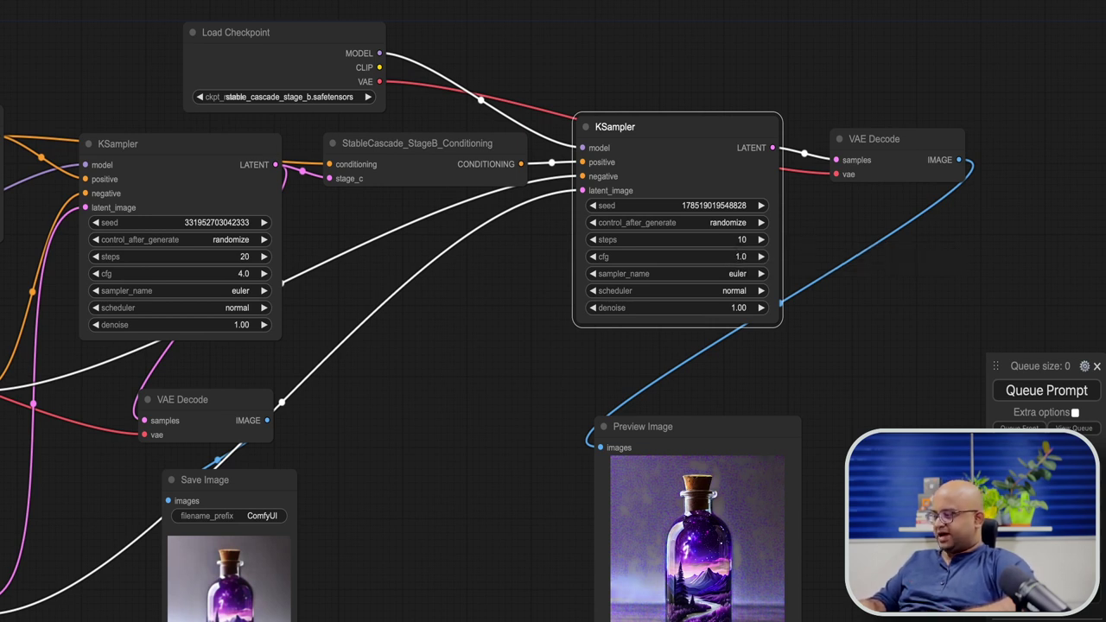
pyautogui.hotkey('ctrl', 'Return')
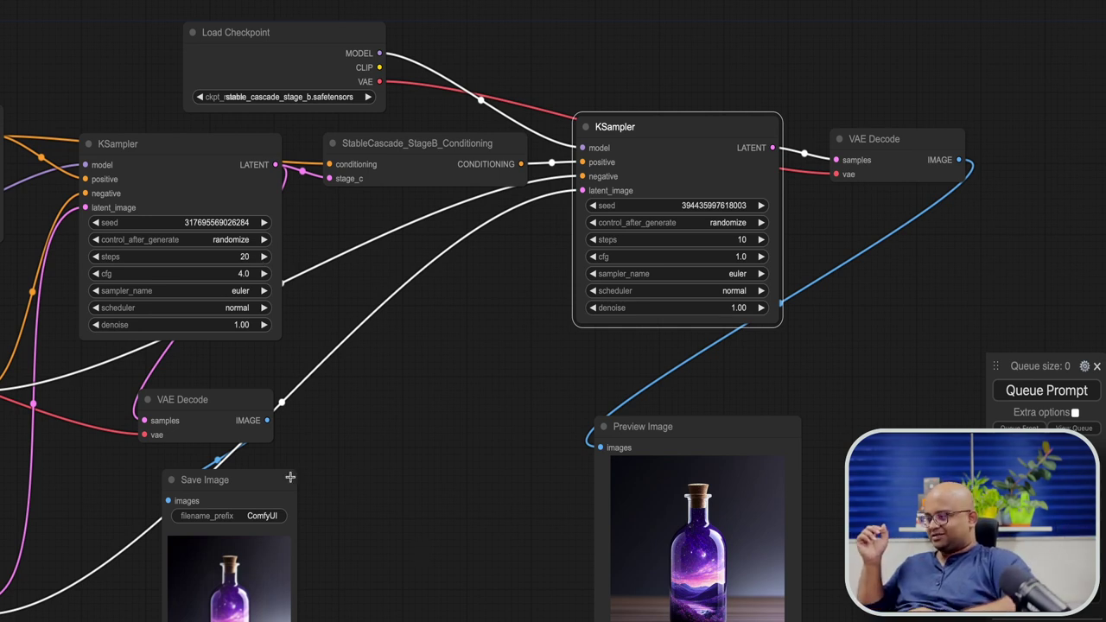
# Move Save Image beside the decoder and Preview Image up, then view the stage B bottle full size.
pyautogui.moveTo(290, 477); pyautogui.dragTo(512, 420)
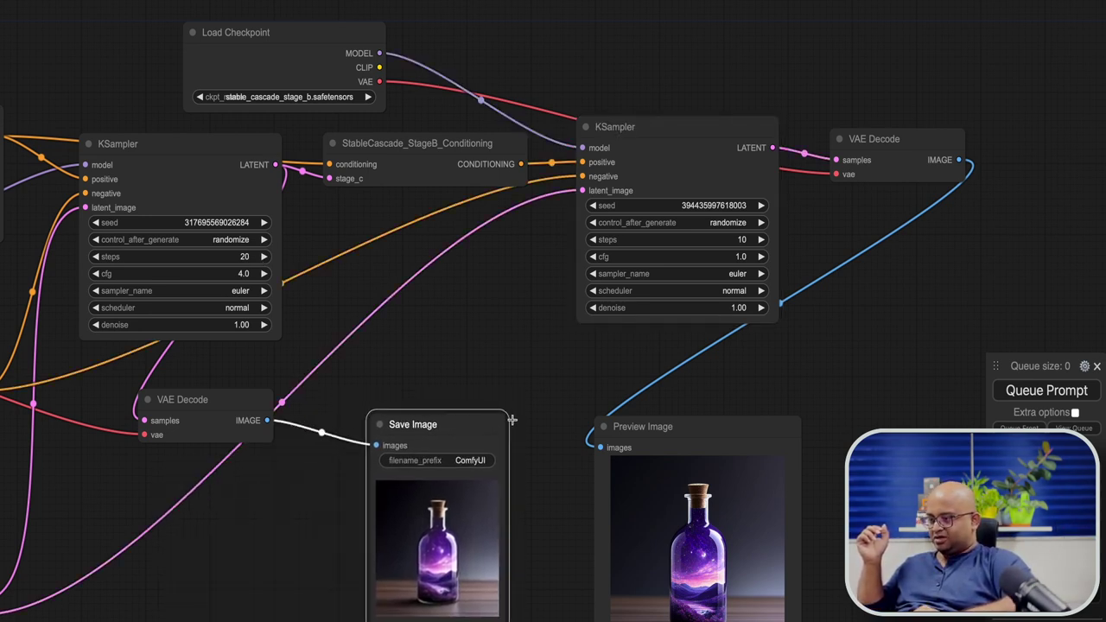
pyautogui.moveTo(664, 426); pyautogui.dragTo(662, 401)
pyautogui.click(797, 392)
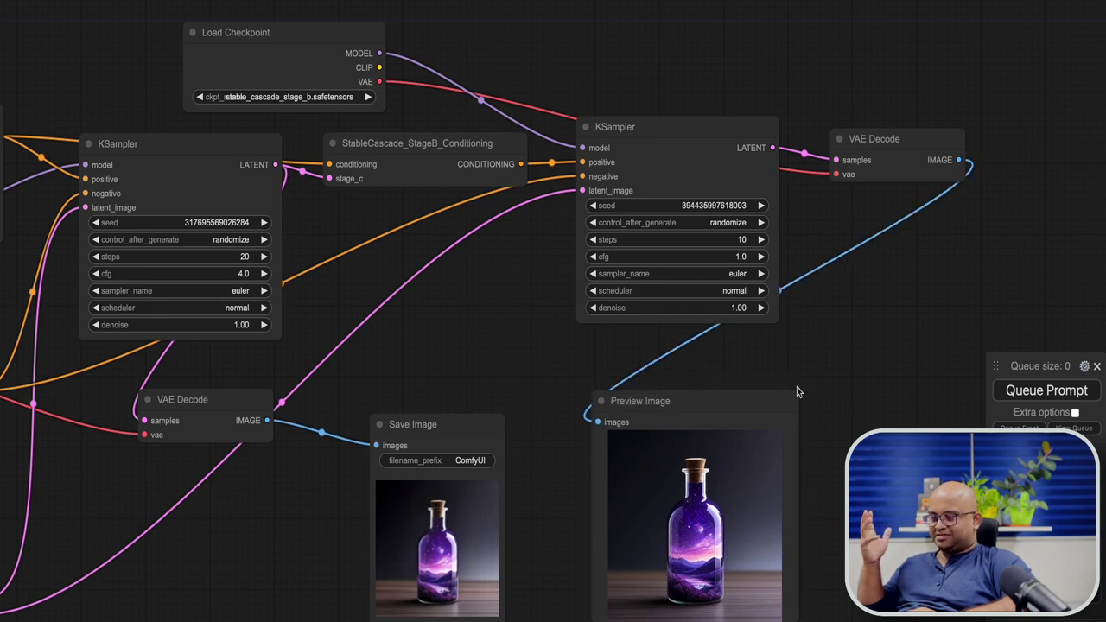
pyautogui.click(796, 392)
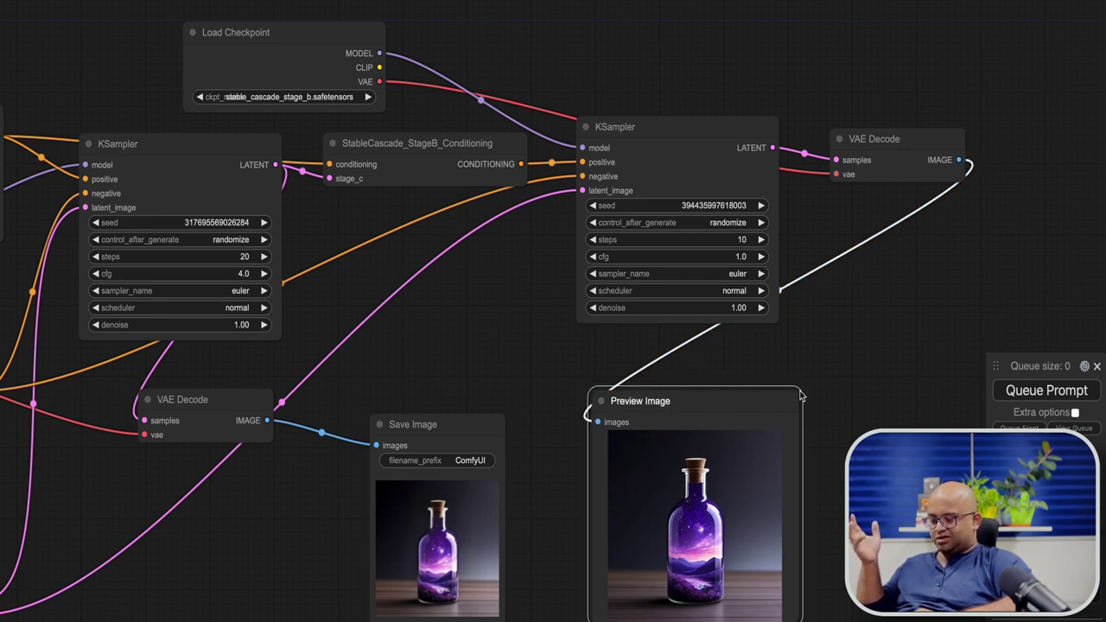
pyautogui.rightClick(717, 514)
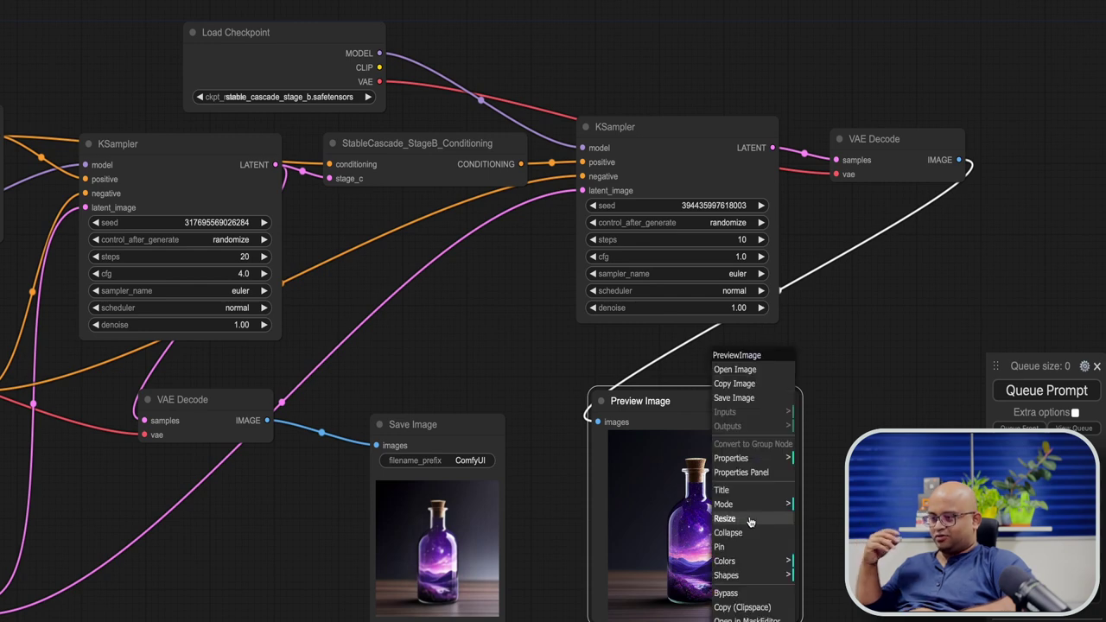
pyautogui.click(761, 373)
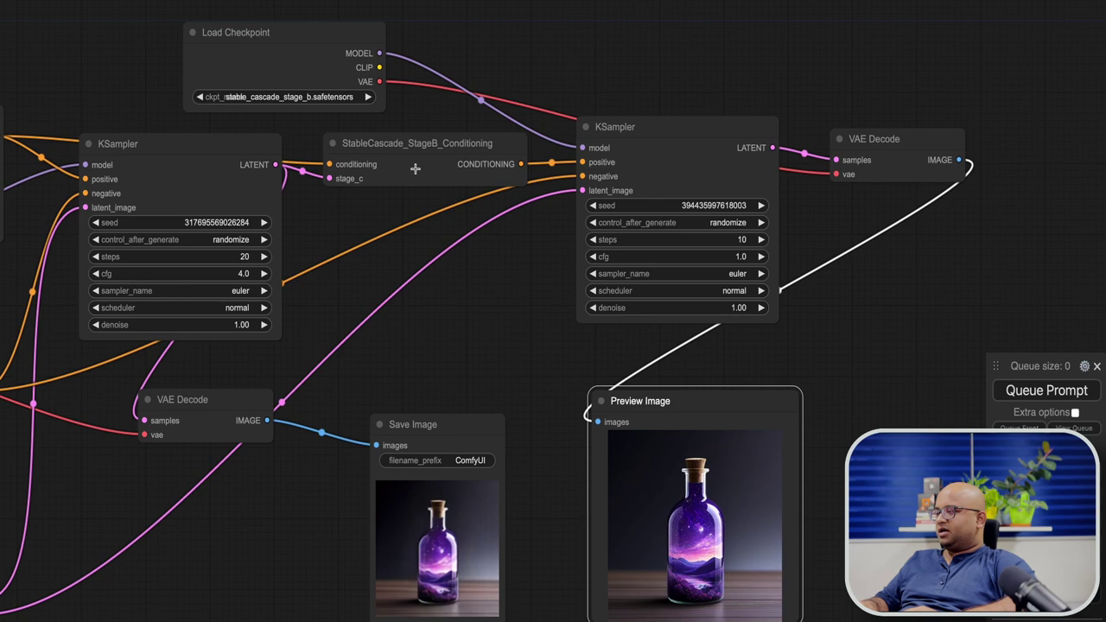
# Replace the positive prompt with the penguin-reading-in-a-cafe text and queue the workflow.
pyautogui.moveTo(432, 302); pyautogui.dragTo(815, 320)
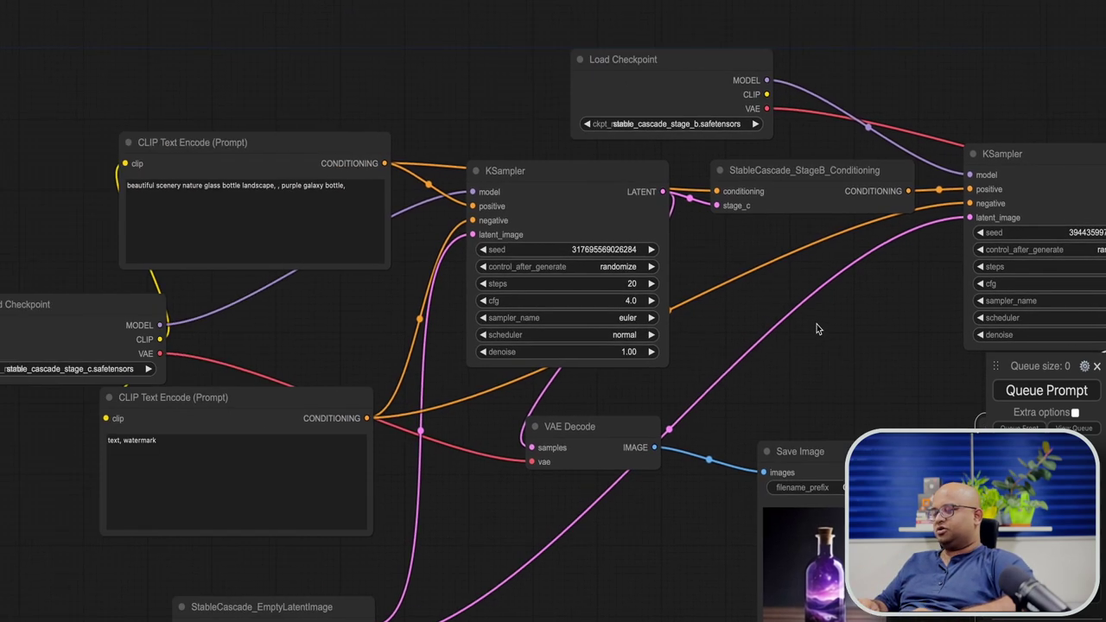
pyautogui.click(319, 198)
pyautogui.hotkey('ctrl', 'a')
pyautogui.write('Cinematic photo of an anthropomorphic penguin sitting in a cafe reading a book and having a coffee')
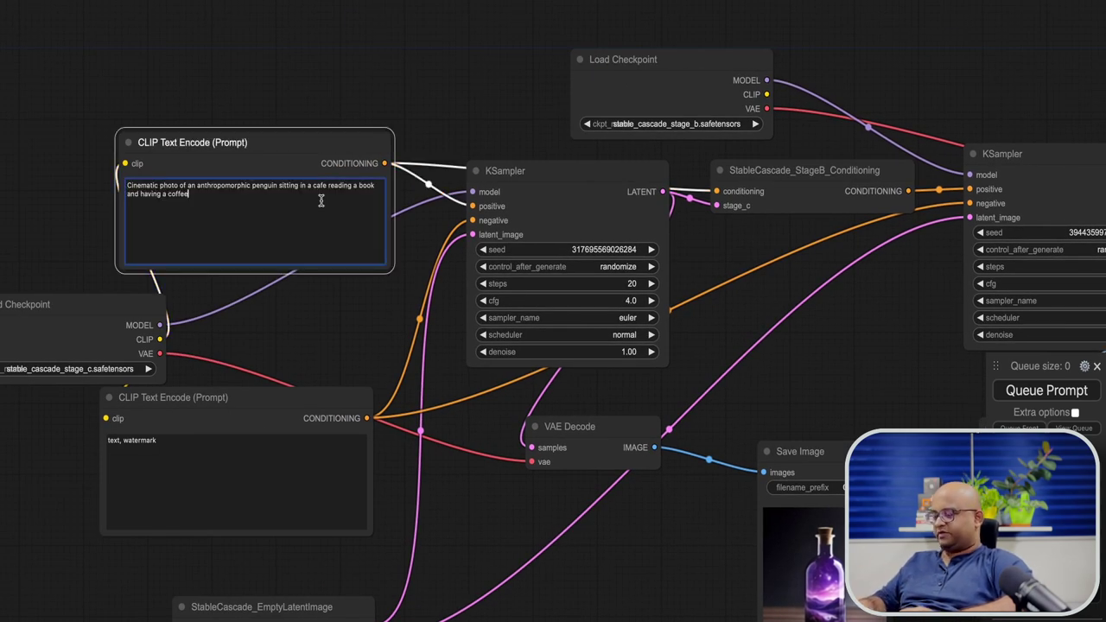
pyautogui.hotkey('ctrl', 'Return')
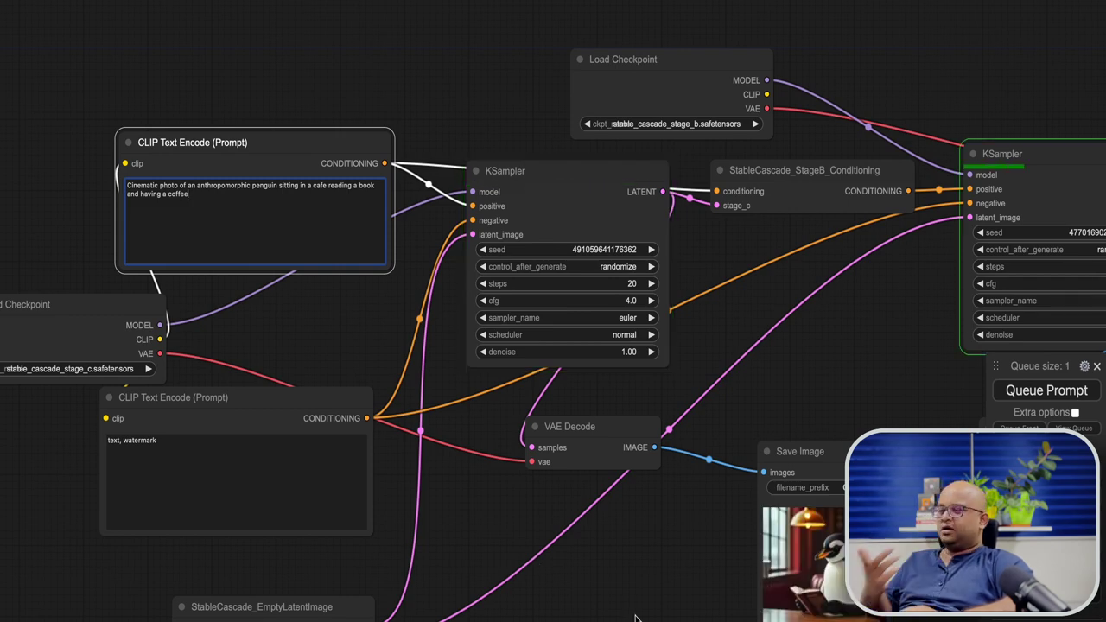
# Enlarge the Preview Image node to see the rendered penguin.
pyautogui.moveTo(629, 612); pyautogui.dragTo(314, 466)
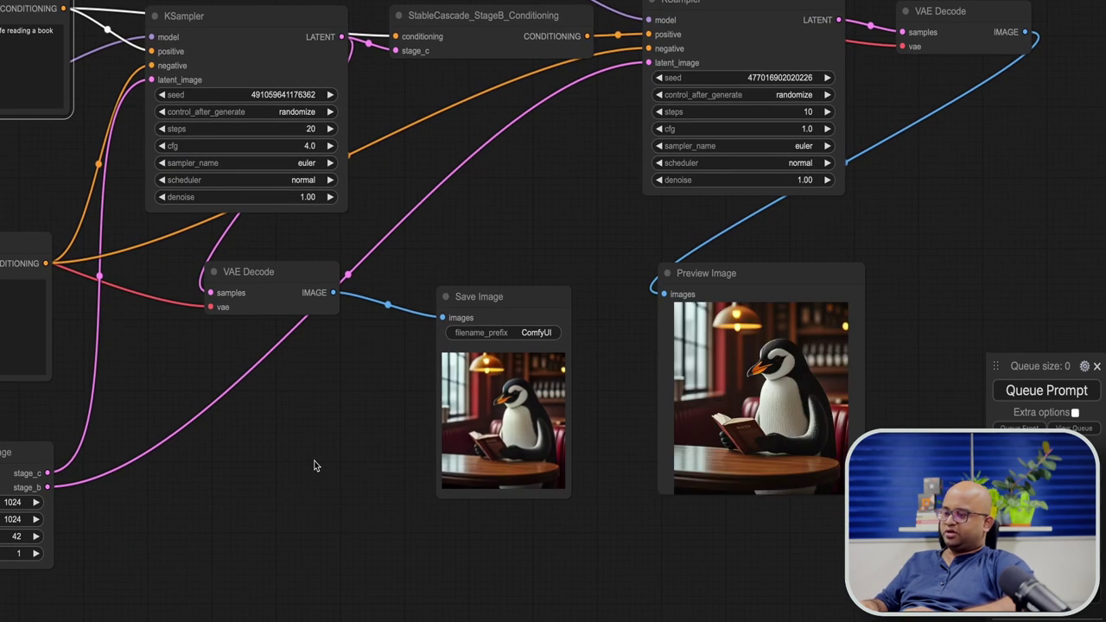
pyautogui.click(702, 420)
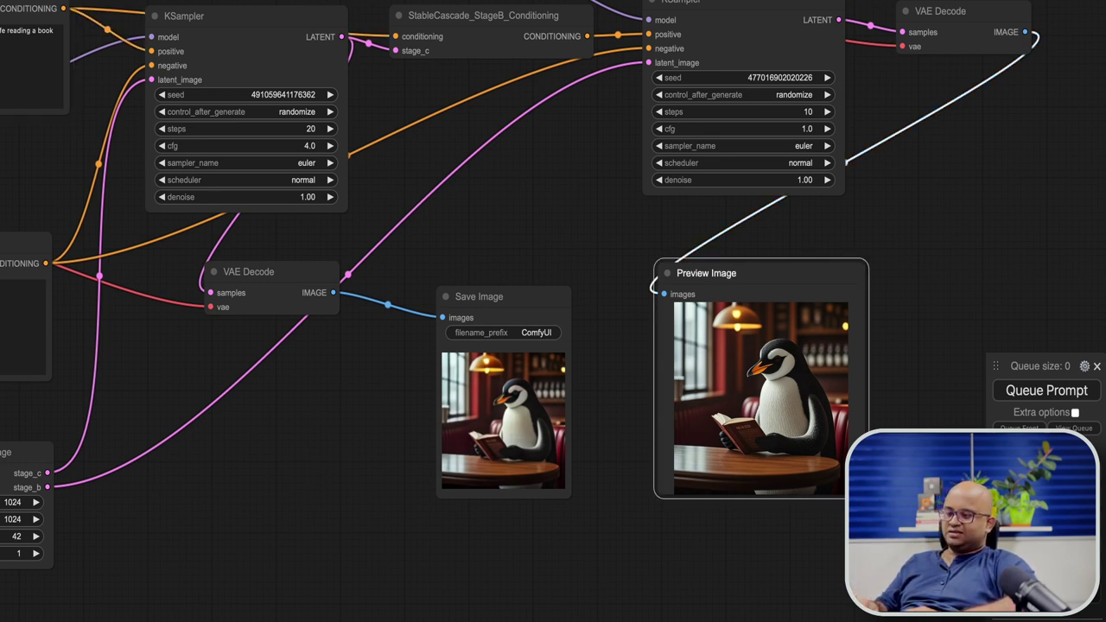
pyautogui.moveTo(868, 499); pyautogui.dragTo(952, 580)
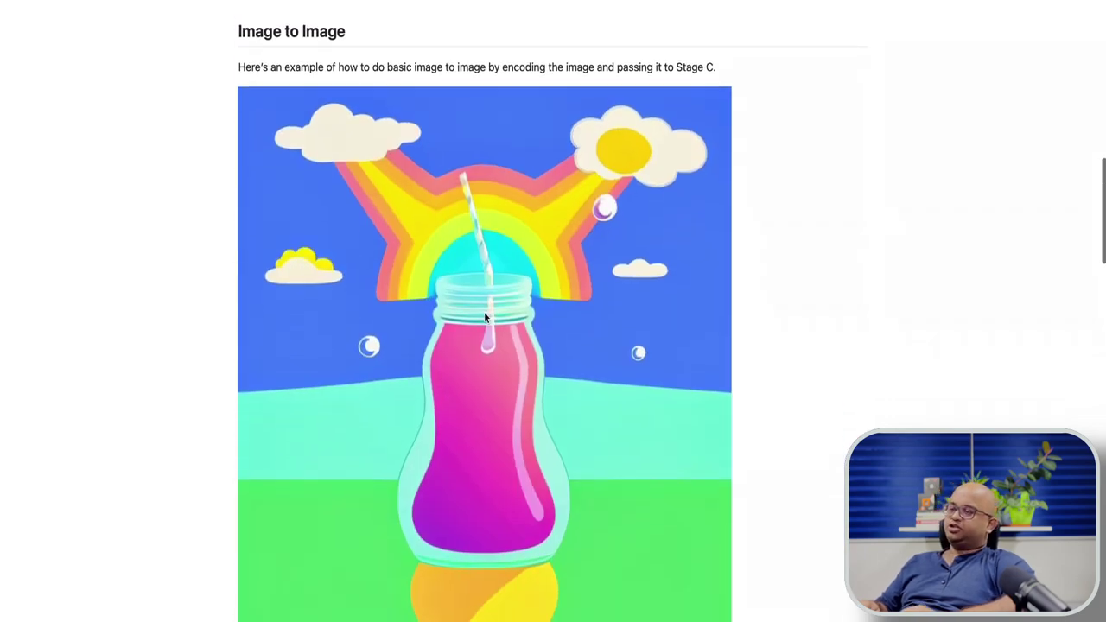
pyautogui.scroll(-9, 484, 315)
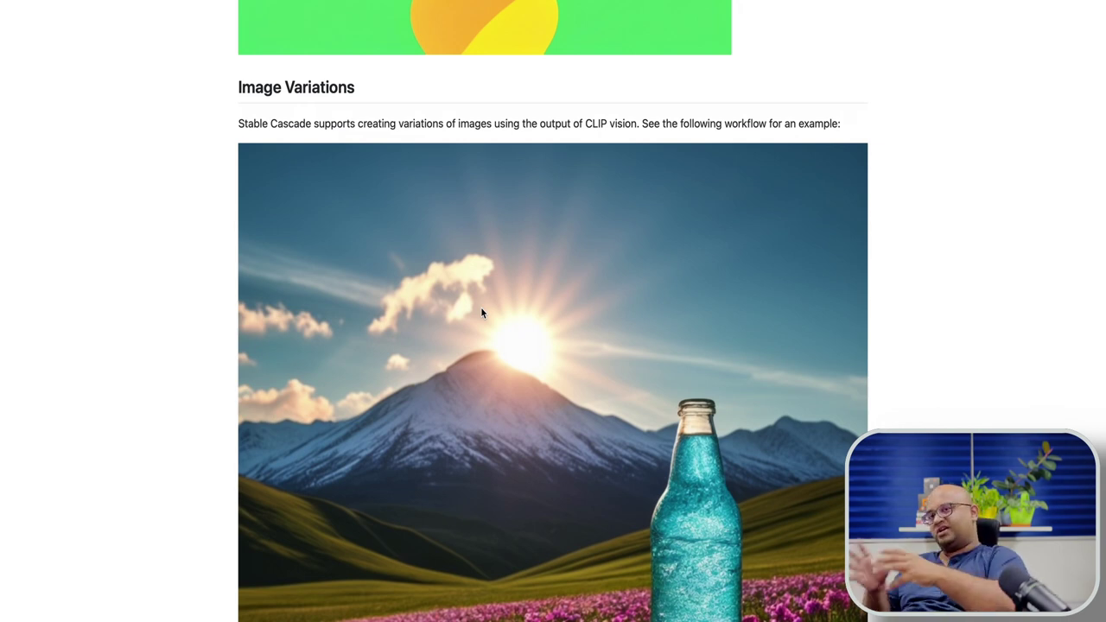
# Scroll the examples page down to the Image Variations bottle-before-snowy-mountains example.
pyautogui.scroll(-2, 481, 312)
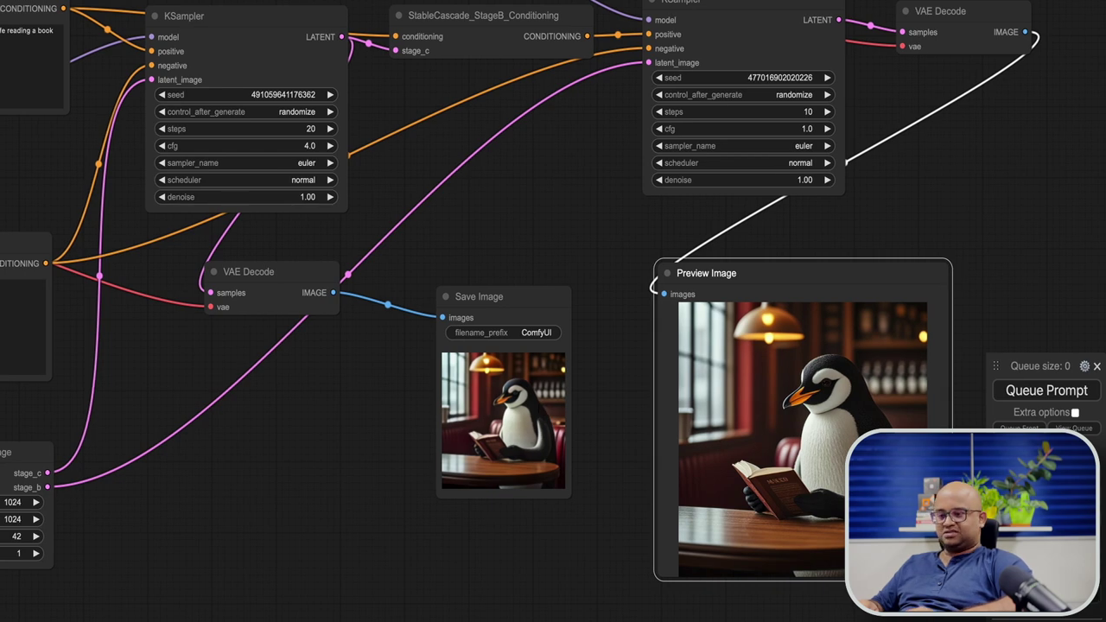
# Clear the canvas and load stable_cascade__image_remixing.png as the new workflow.
pyautogui.click(1047, 570)
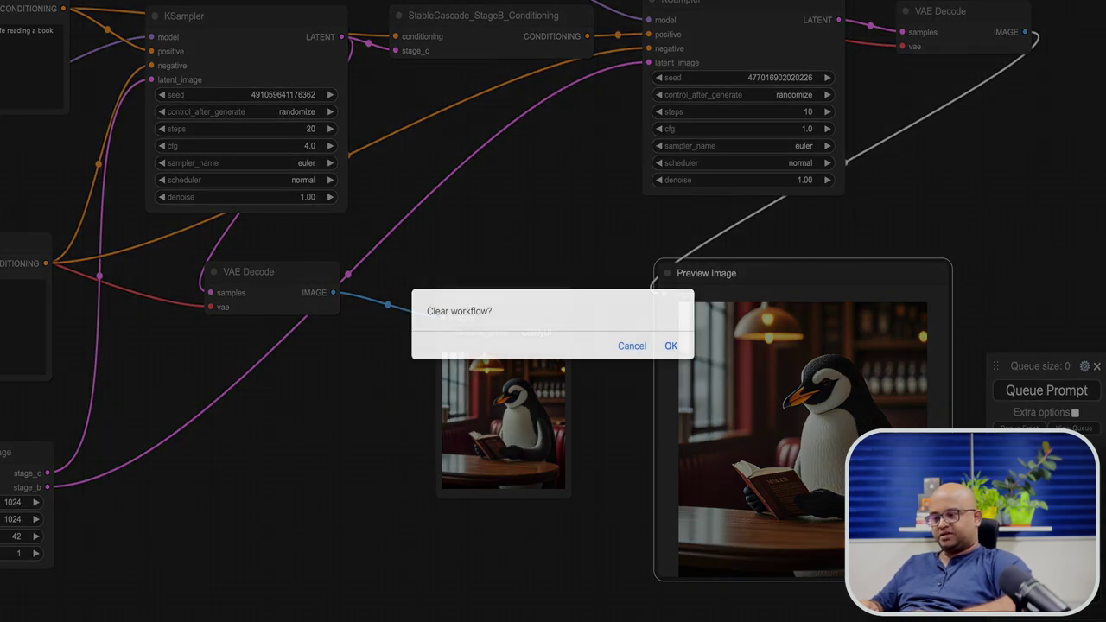
pyautogui.click(673, 346)
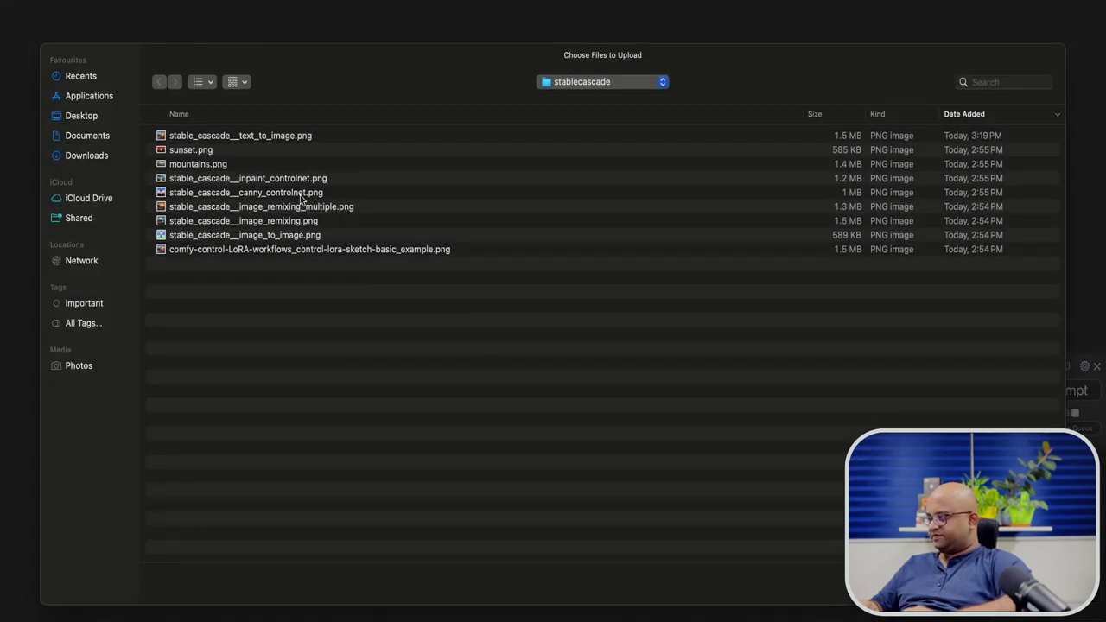
pyautogui.click(294, 221)
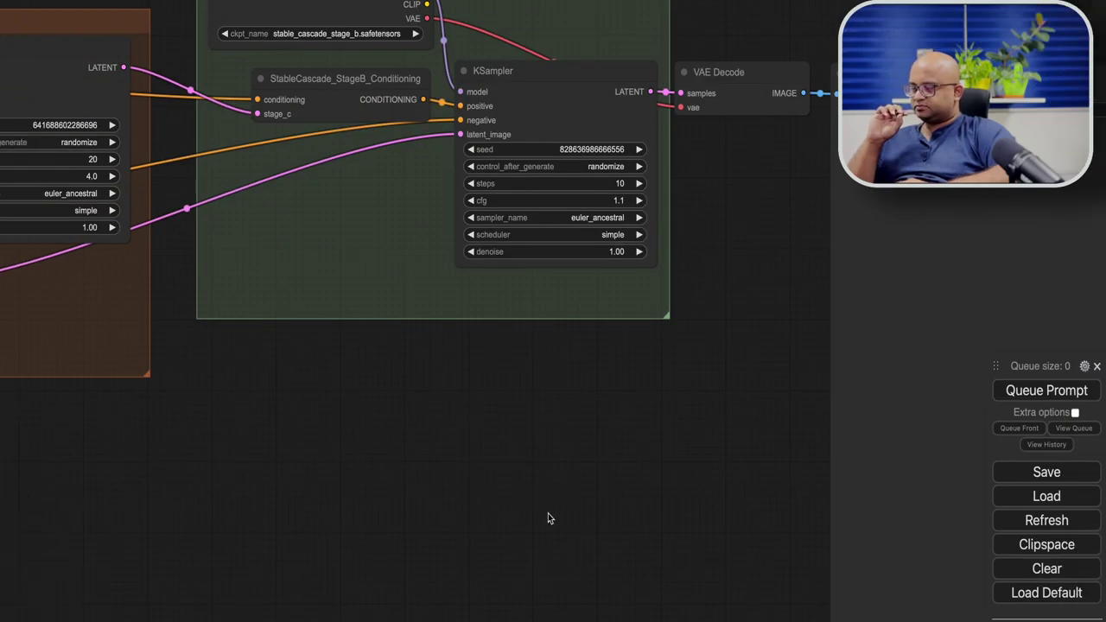
# Load mountains.png into the Load Image node and queue the remix workflow.
pyautogui.moveTo(487, 435); pyautogui.dragTo(864, 556)
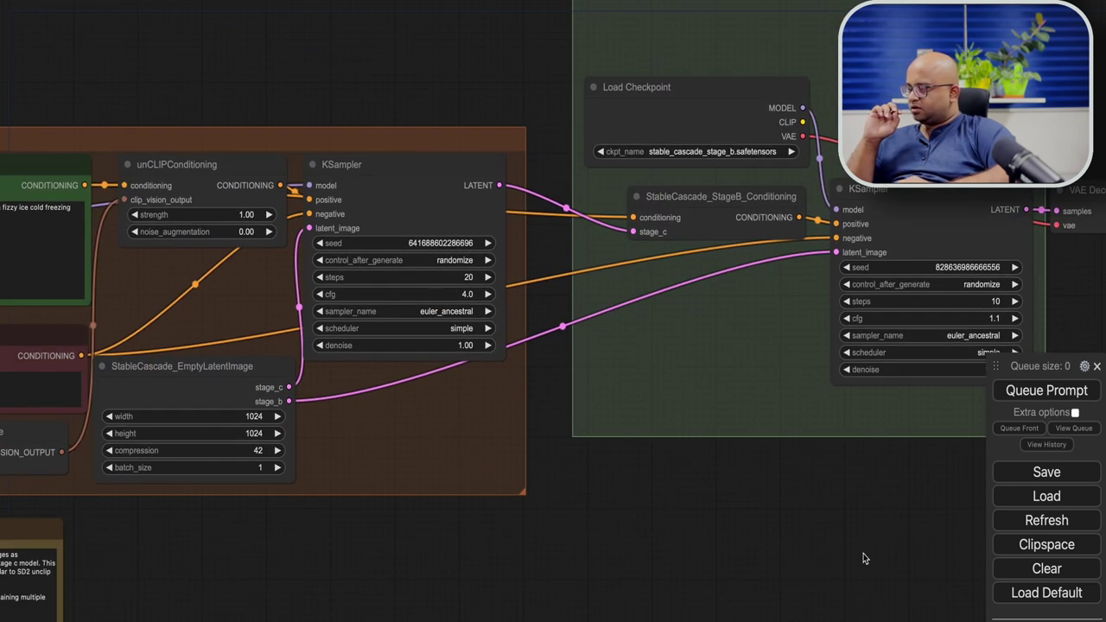
pyautogui.moveTo(495, 583); pyautogui.dragTo(1025, 509)
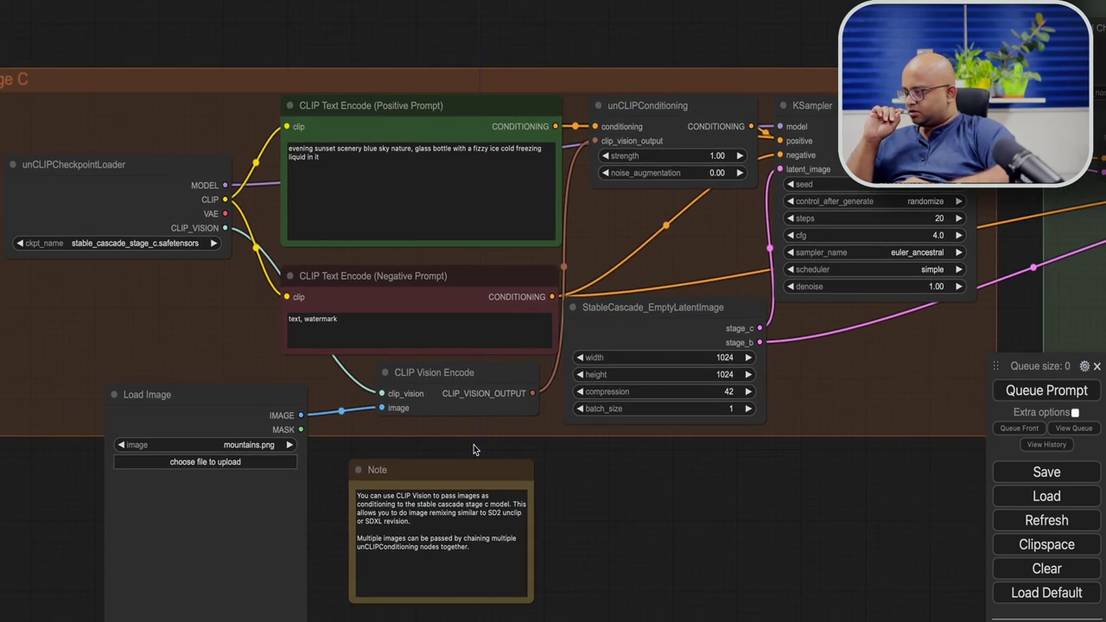
pyautogui.click(222, 462)
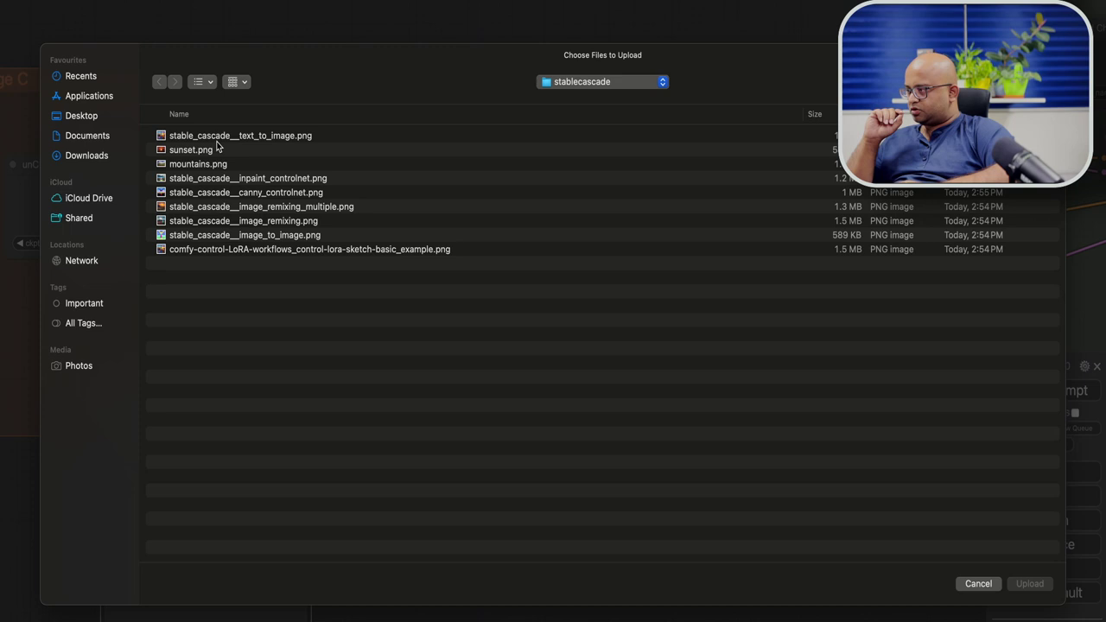
pyautogui.click(208, 163)
pyautogui.doubleClick(207, 163)
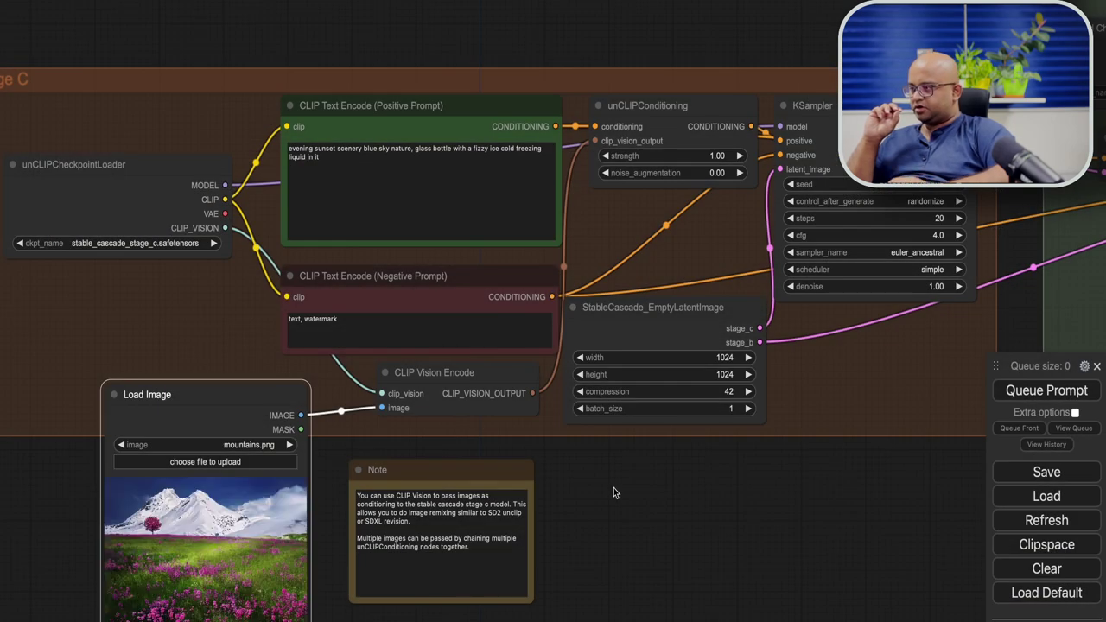
pyautogui.scroll(3, 687, 488)
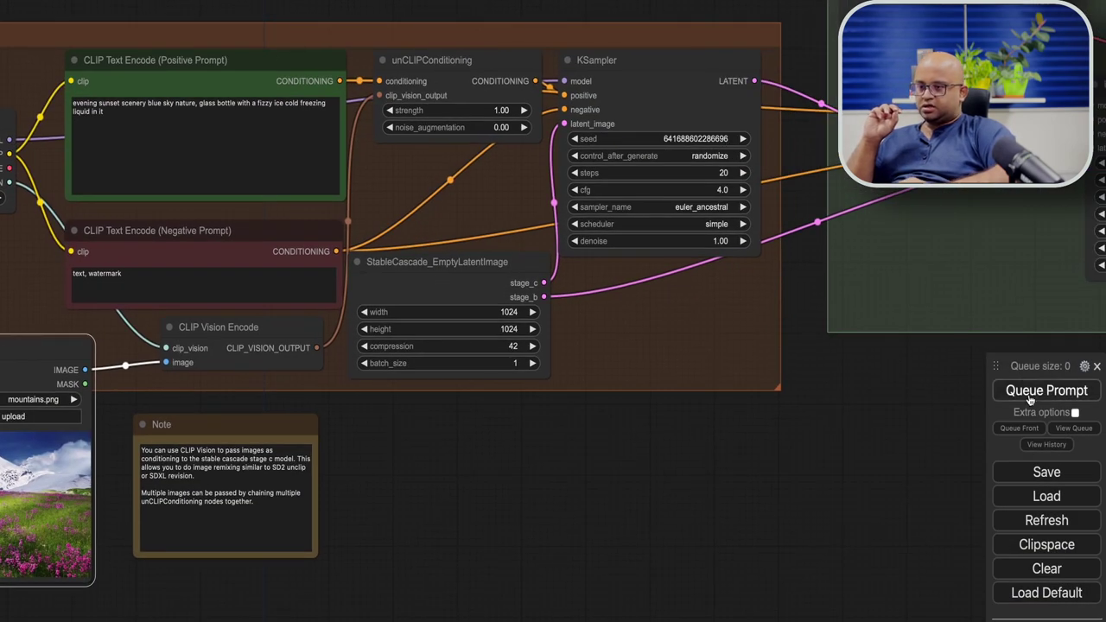
pyautogui.click(1030, 395)
# Pan across the Stage B outputs and Stage C group, then show the running job queue.
pyautogui.moveTo(706, 534); pyautogui.dragTo(370, 614)
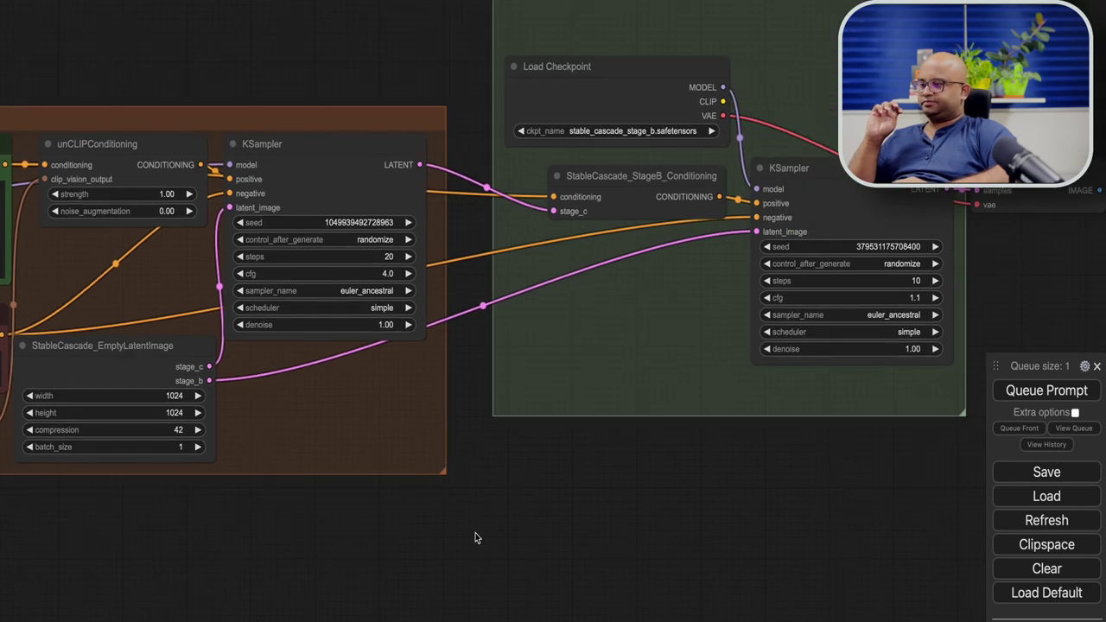
pyautogui.moveTo(476, 536); pyautogui.dragTo(204, 557)
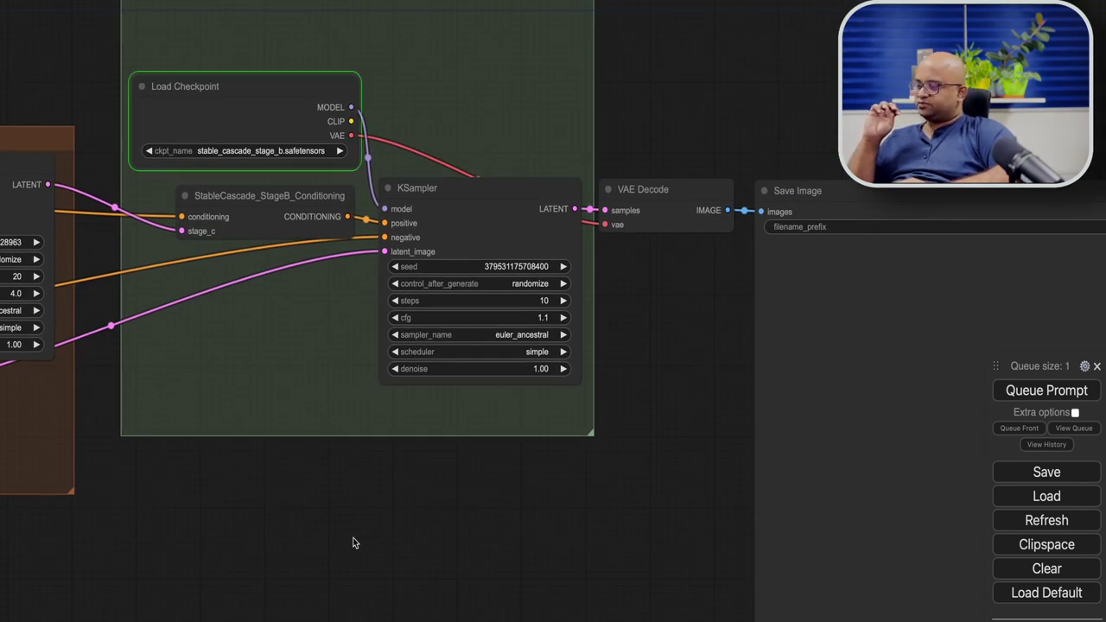
pyautogui.moveTo(353, 541); pyautogui.dragTo(156, 542)
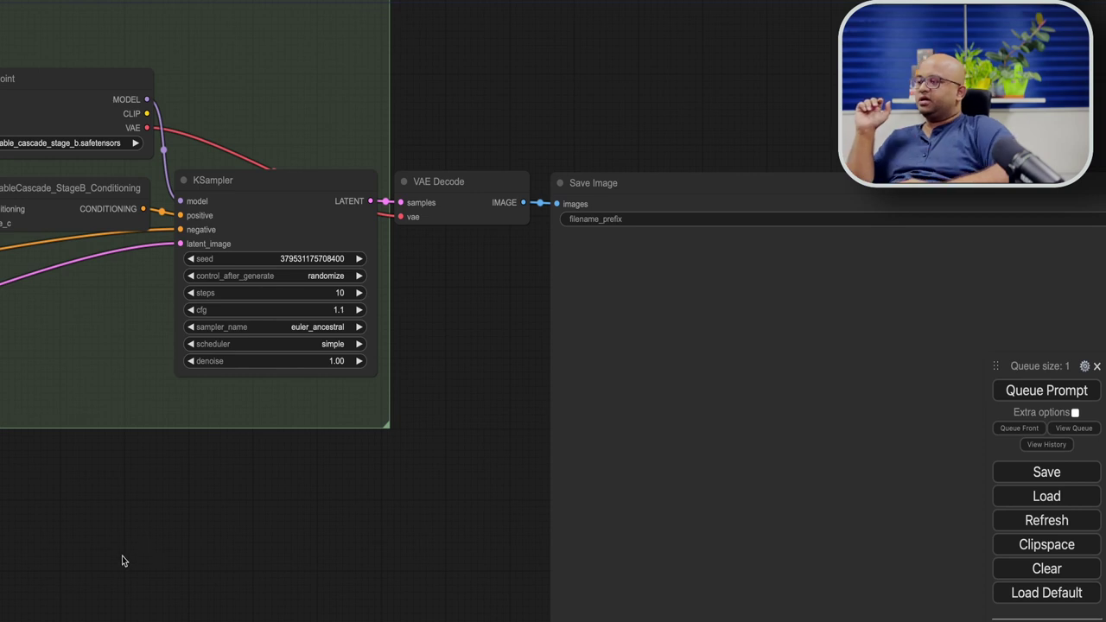
pyautogui.moveTo(122, 562); pyautogui.dragTo(971, 566)
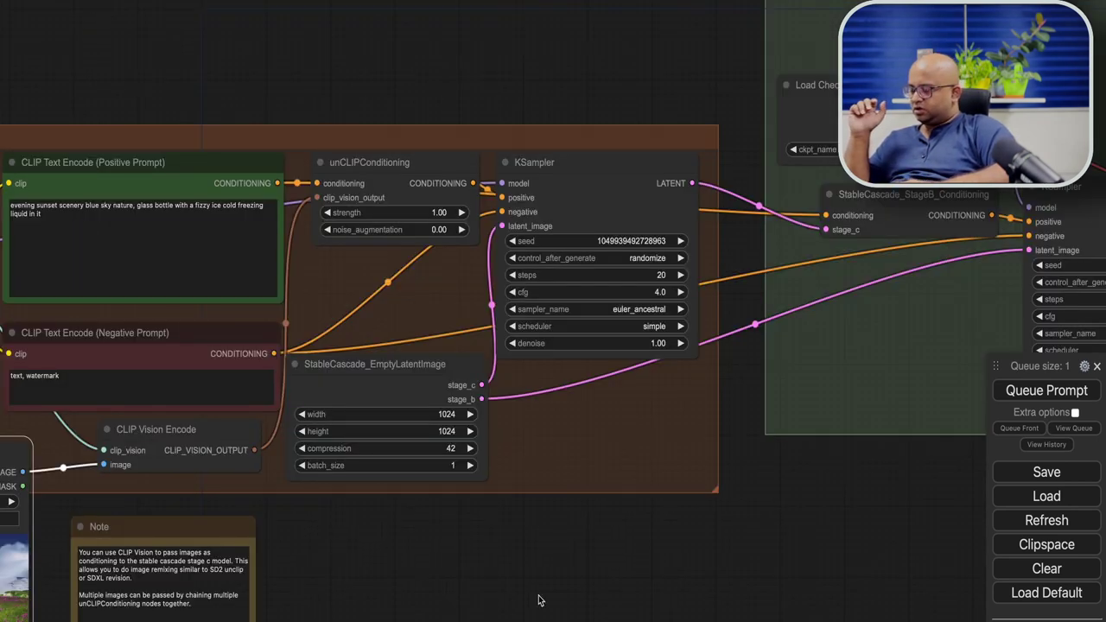
pyautogui.moveTo(538, 599); pyautogui.dragTo(941, 581)
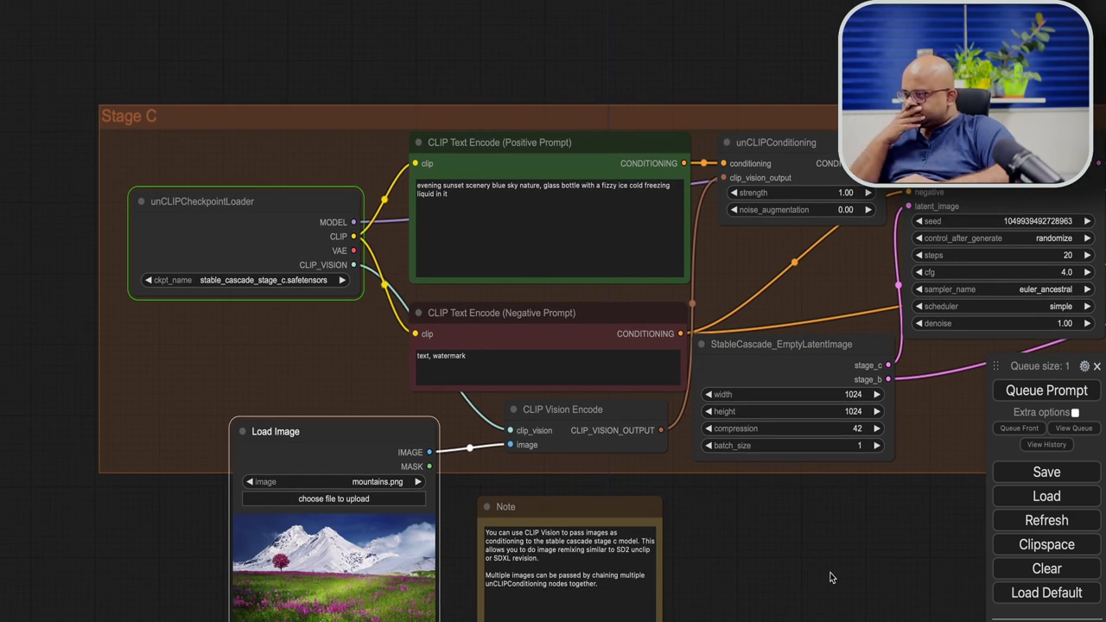
pyautogui.moveTo(831, 578); pyautogui.dragTo(724, 567)
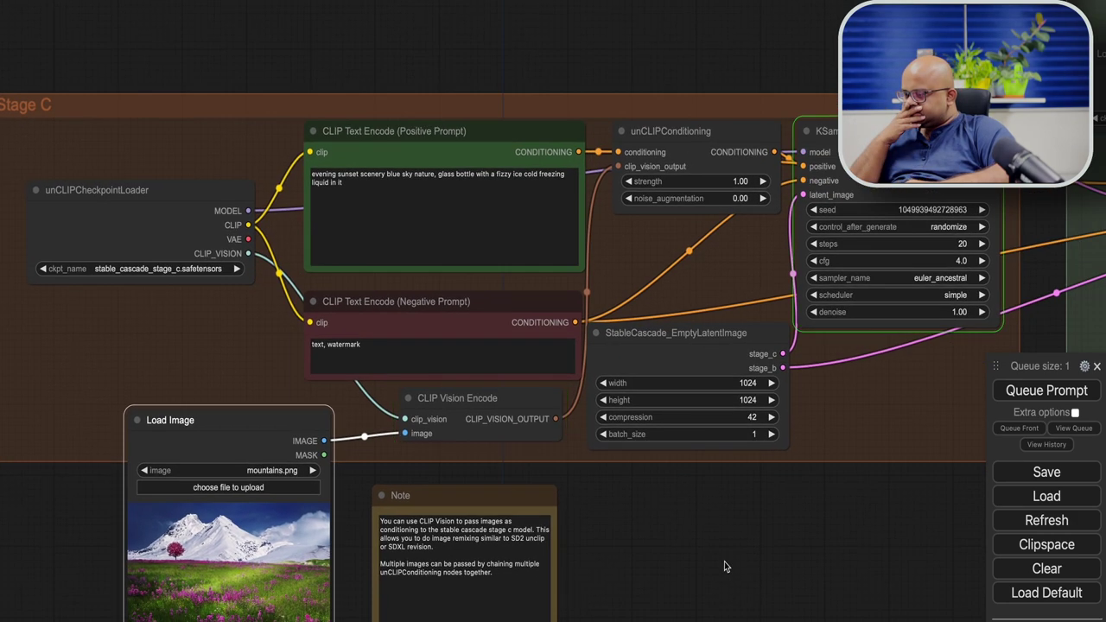
pyautogui.click(1078, 429)
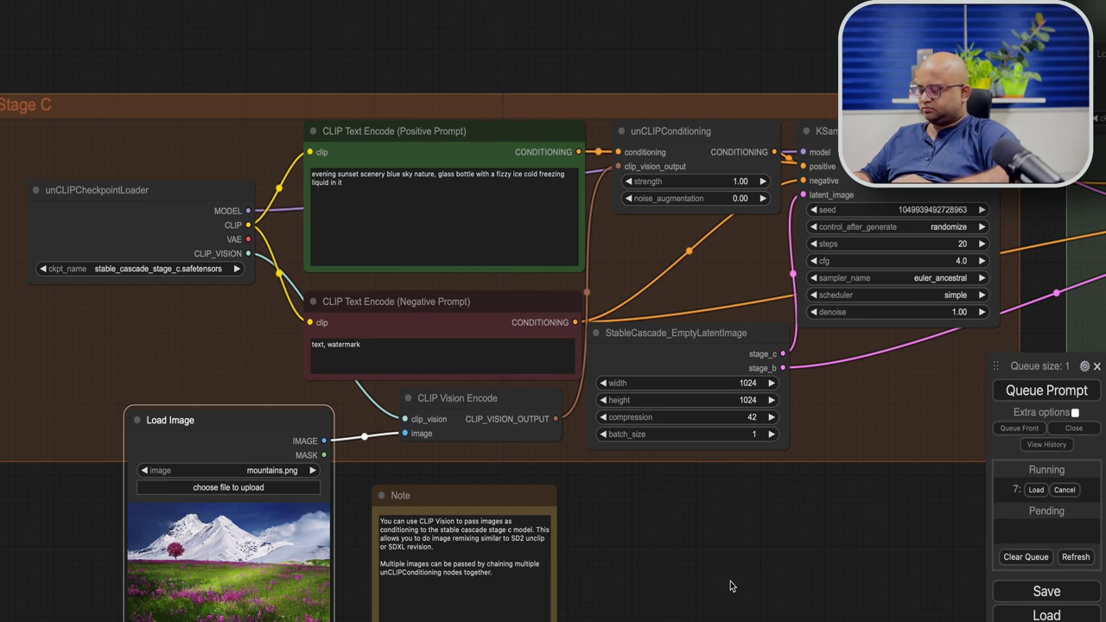
pyautogui.moveTo(730, 581); pyautogui.dragTo(743, 546)
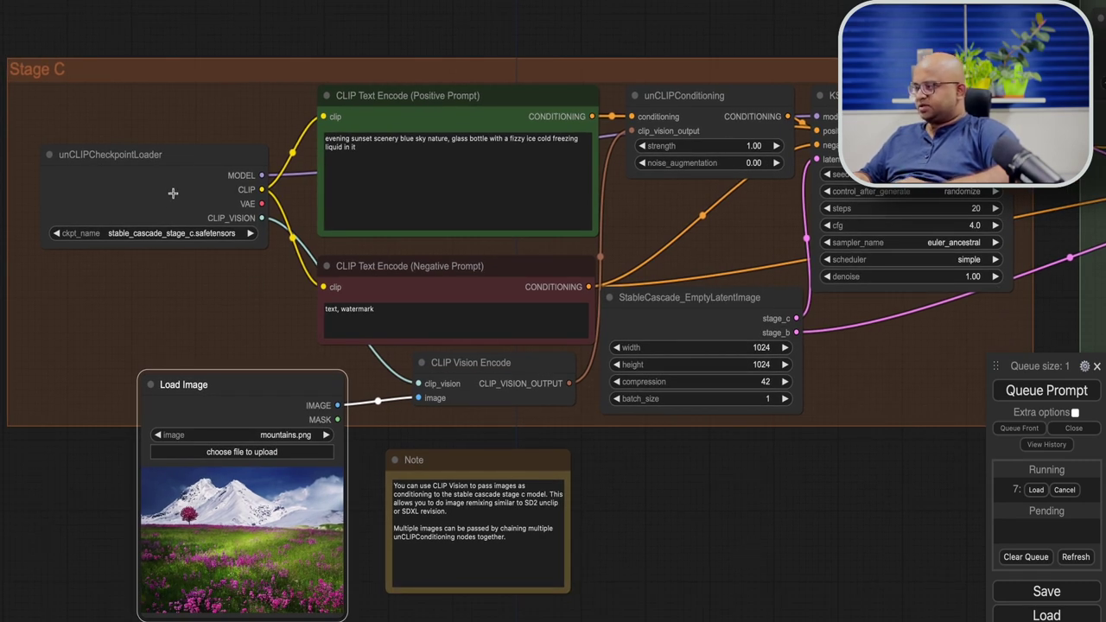
# Nudge unCLIPCheckpointLoader up-left and select unCLIPConditioning to show its links.
pyautogui.moveTo(172, 153); pyautogui.dragTo(144, 148)
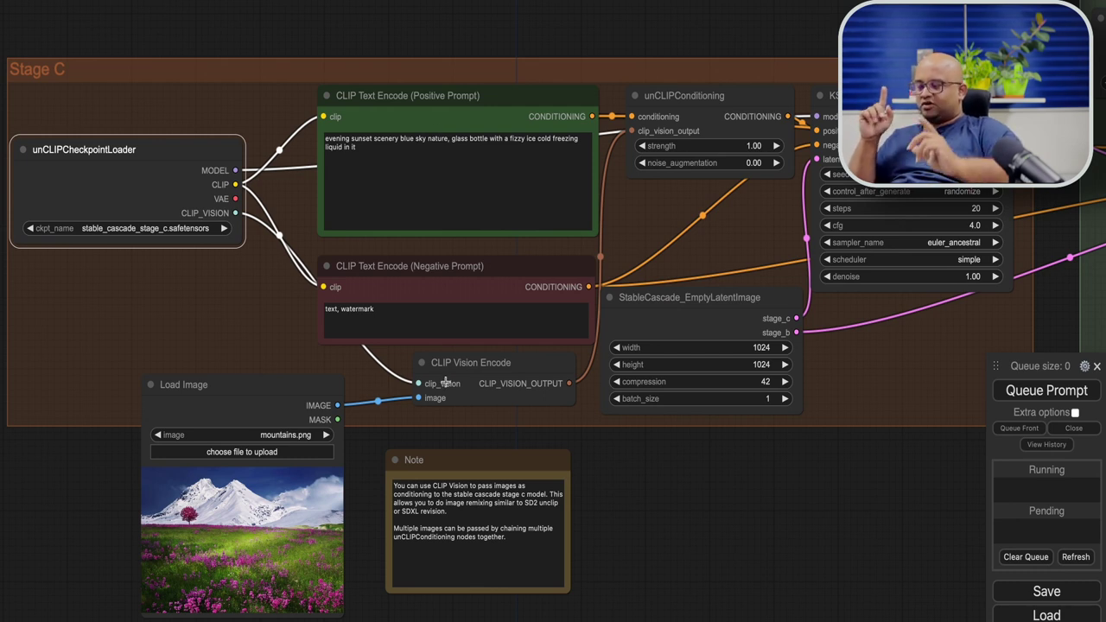
pyautogui.click(717, 91)
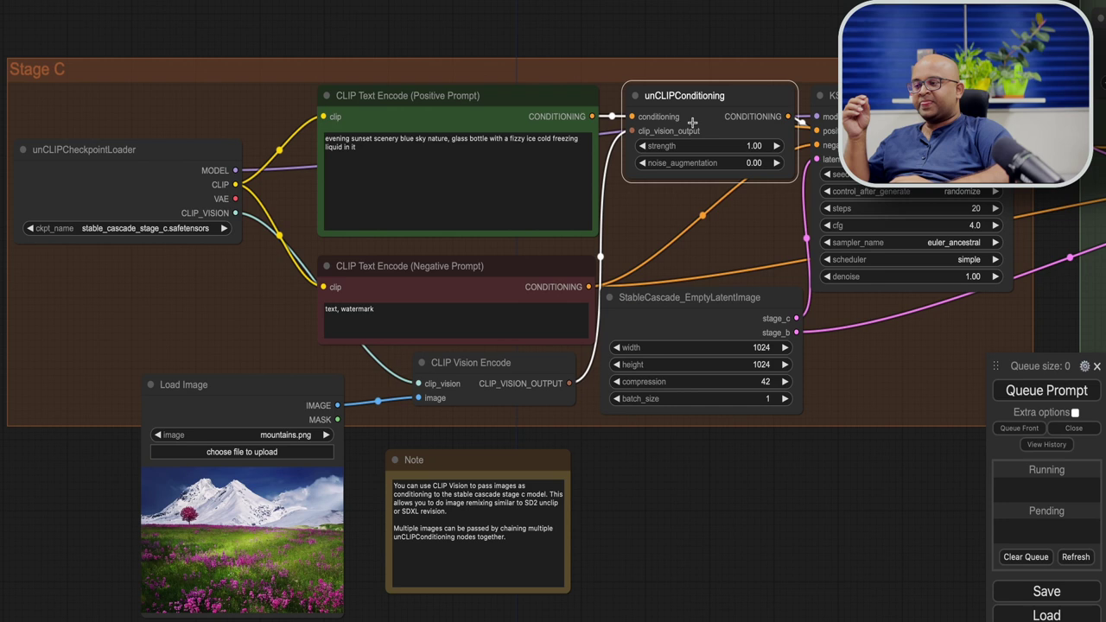
# Move unCLIPConditioning up to the top of the Stage C group, dismissing a queue error.
pyautogui.moveTo(689, 98); pyautogui.dragTo(699, 98)
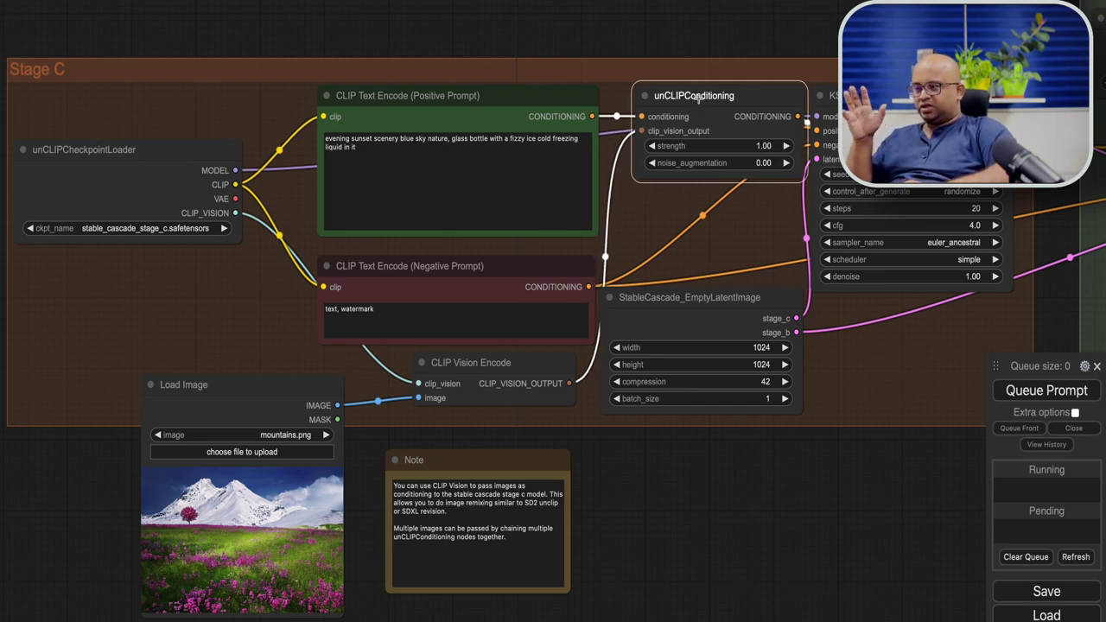
pyautogui.click(552, 96)
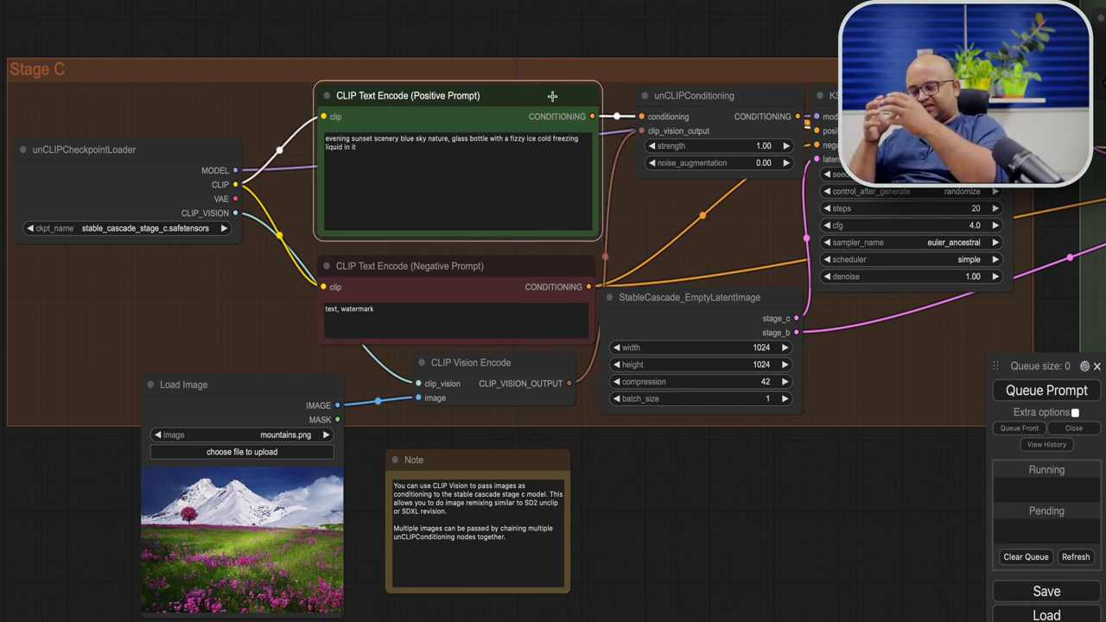
pyautogui.hotkey('ctrl', 'Return')
pyautogui.click(553, 377)
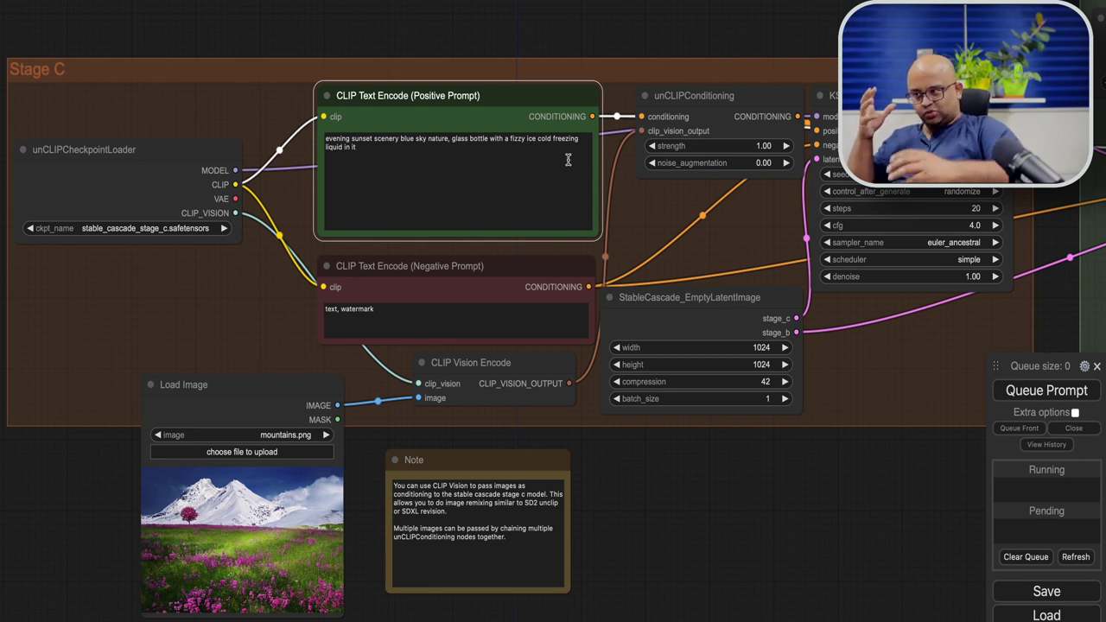
pyautogui.moveTo(683, 97); pyautogui.dragTo(667, 27)
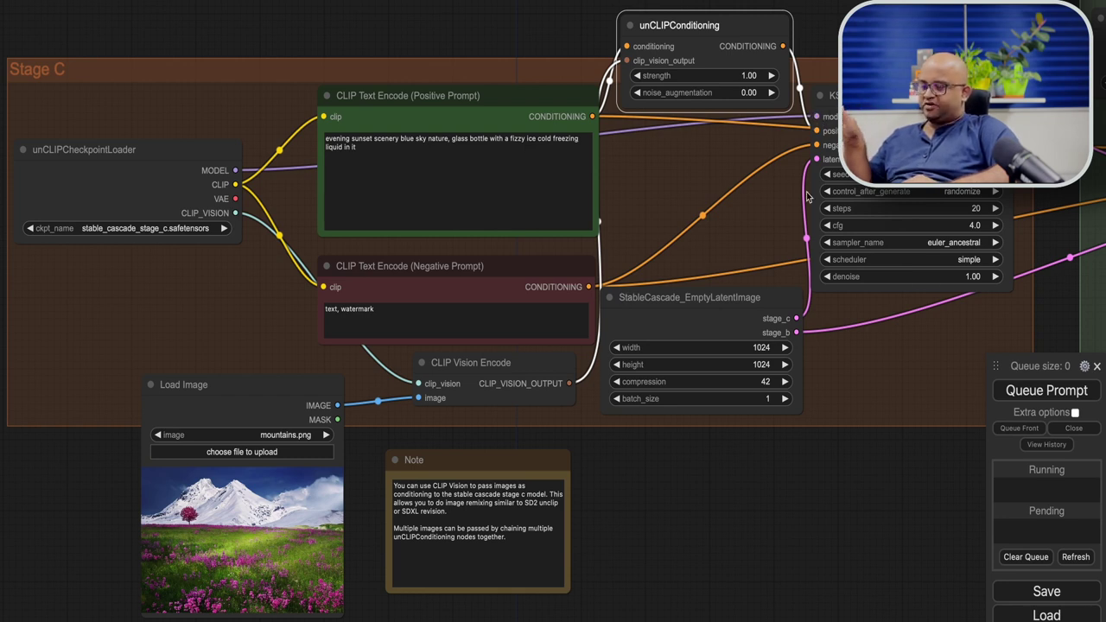
# Place StableCascade_EmptyLatentImage below the Stage C group, highlight its links, and pan toward Stage B.
pyautogui.moveTo(688, 299); pyautogui.dragTo(690, 451)
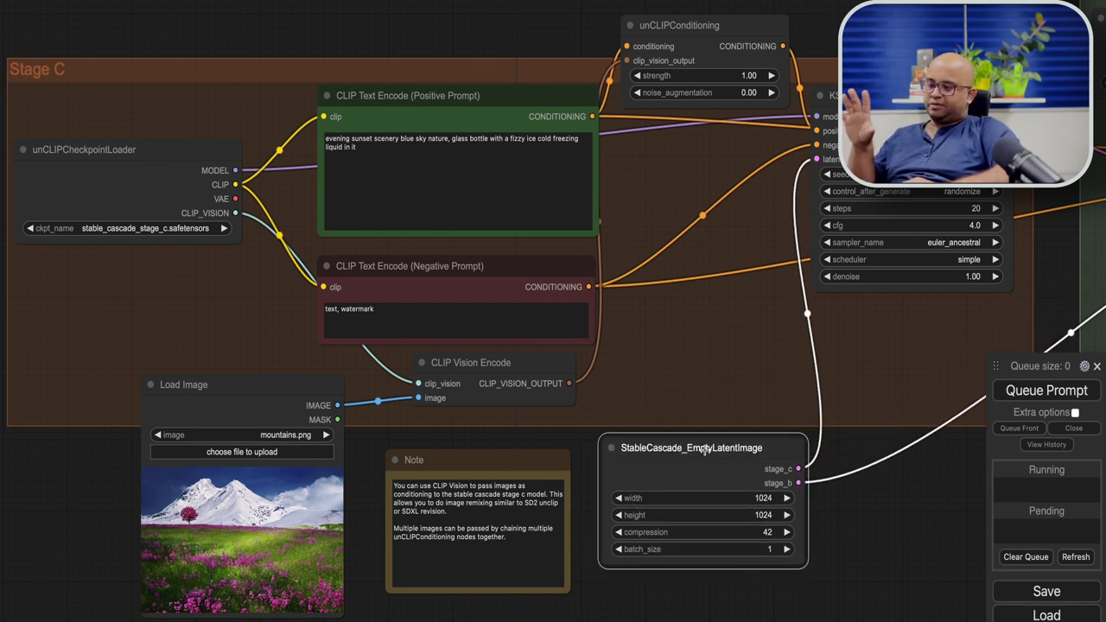
pyautogui.click(830, 499)
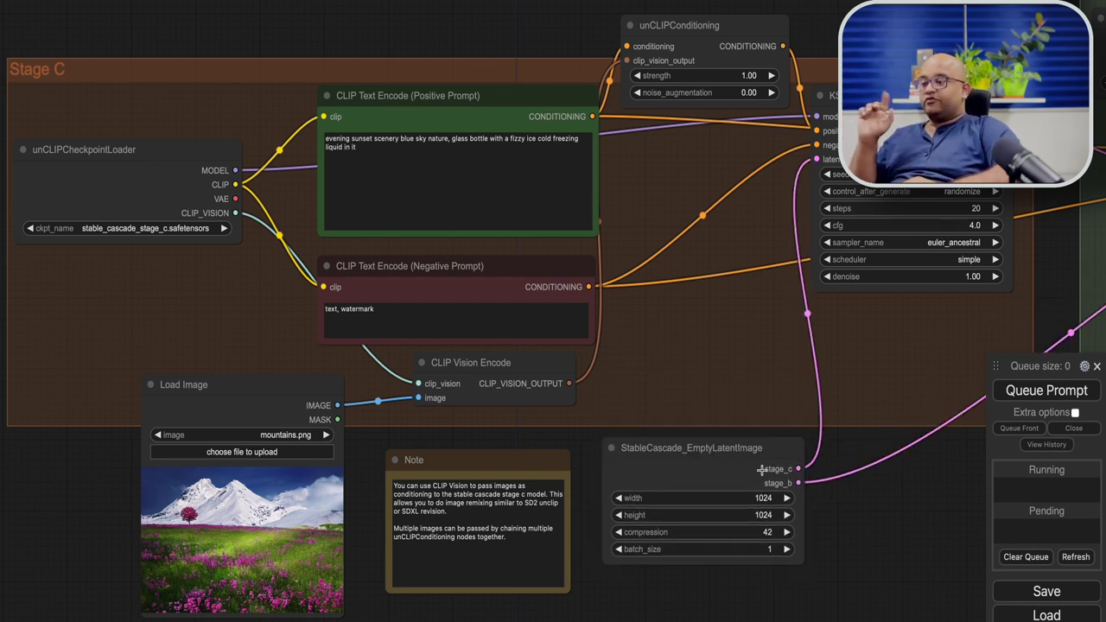
pyautogui.click(724, 451)
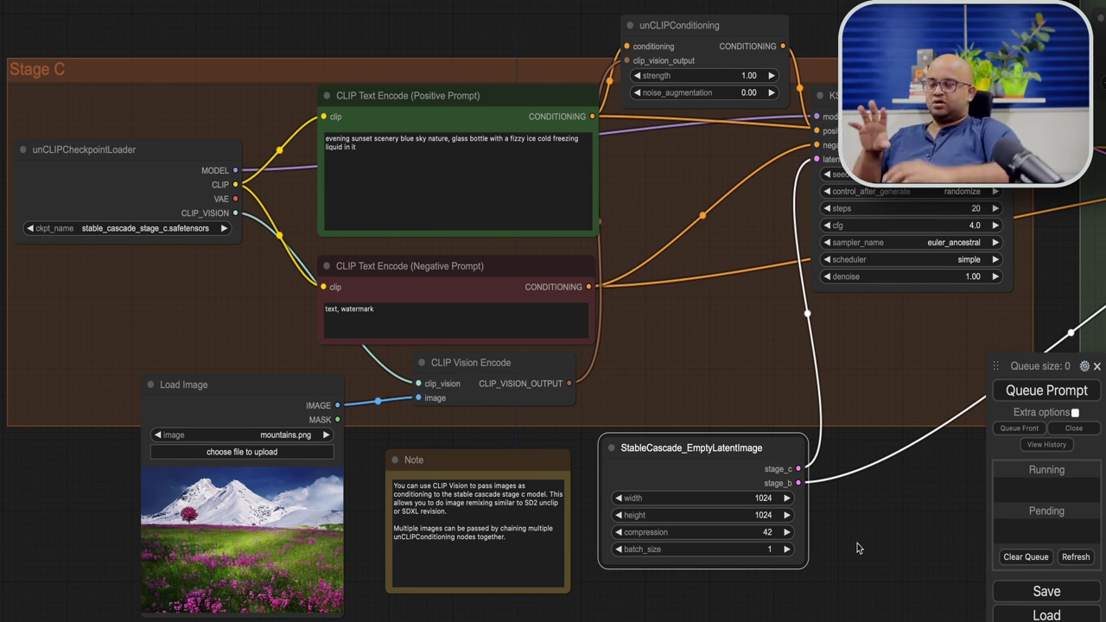
pyautogui.moveTo(858, 548); pyautogui.dragTo(367, 571)
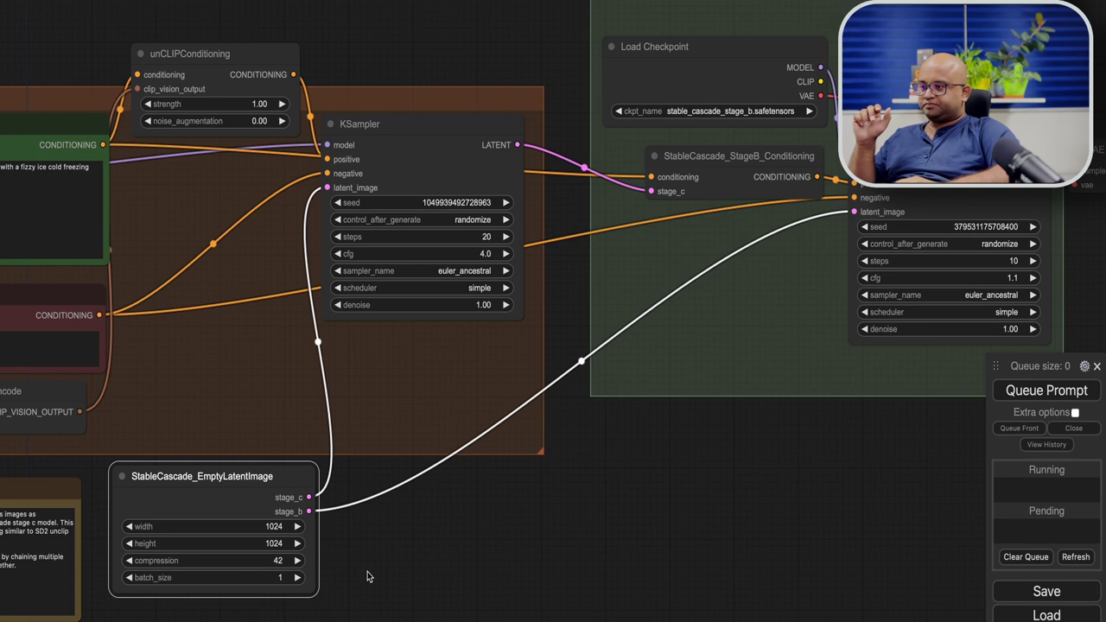
pyautogui.moveTo(434, 558); pyautogui.dragTo(250, 621)
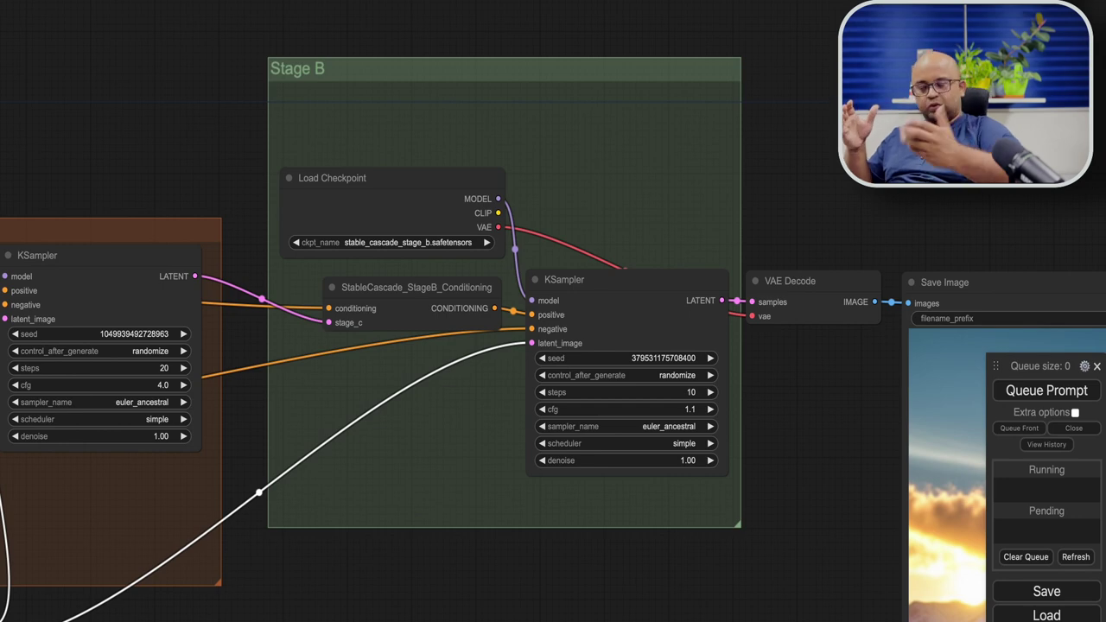
pyautogui.moveTo(498, 620); pyautogui.dragTo(790, 377)
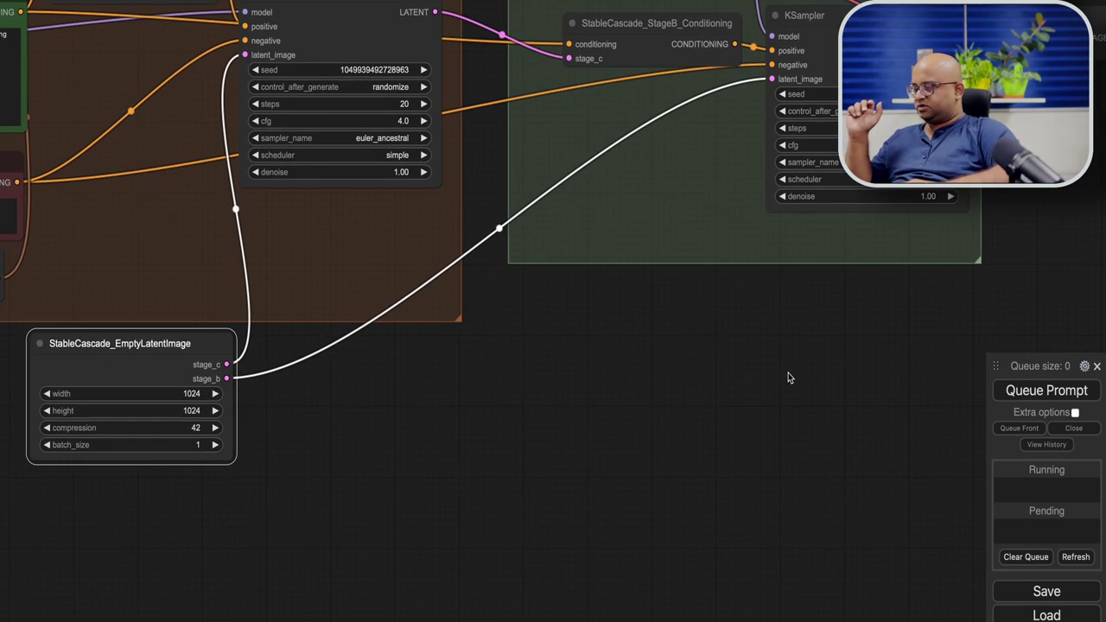
pyautogui.moveTo(479, 466); pyautogui.dragTo(596, 442)
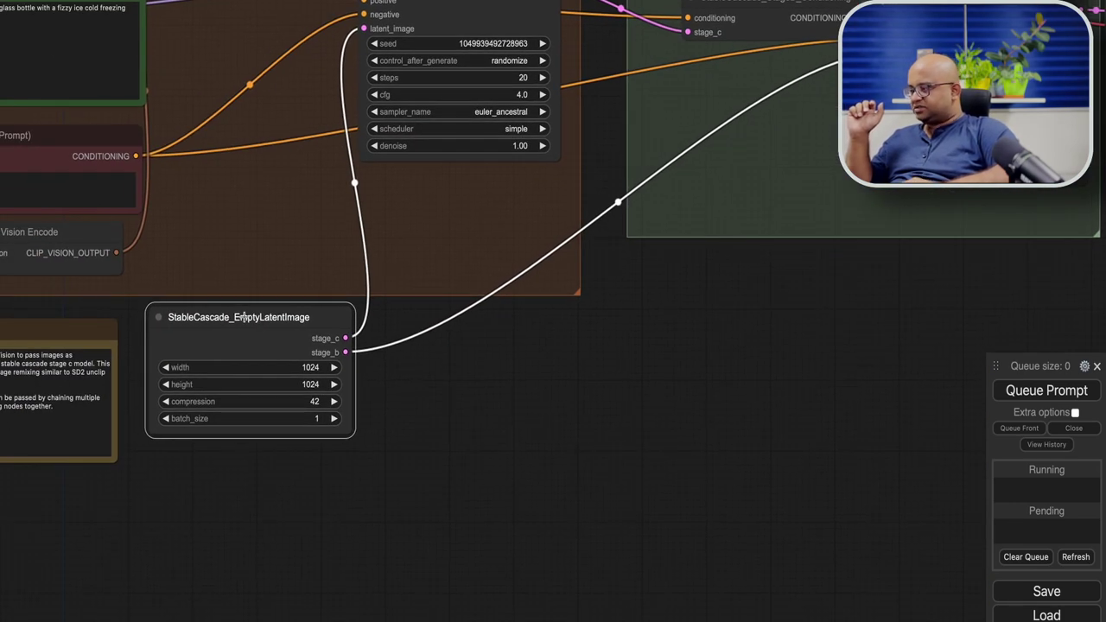
pyautogui.moveTo(245, 317); pyautogui.dragTo(265, 348)
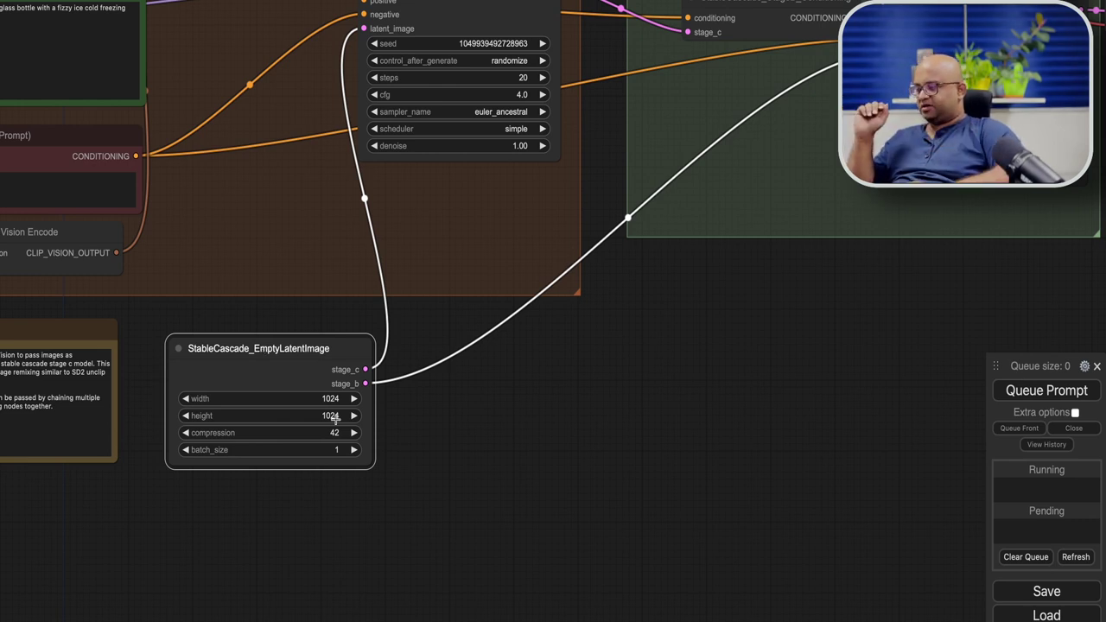
pyautogui.moveTo(405, 426); pyautogui.dragTo(416, 522)
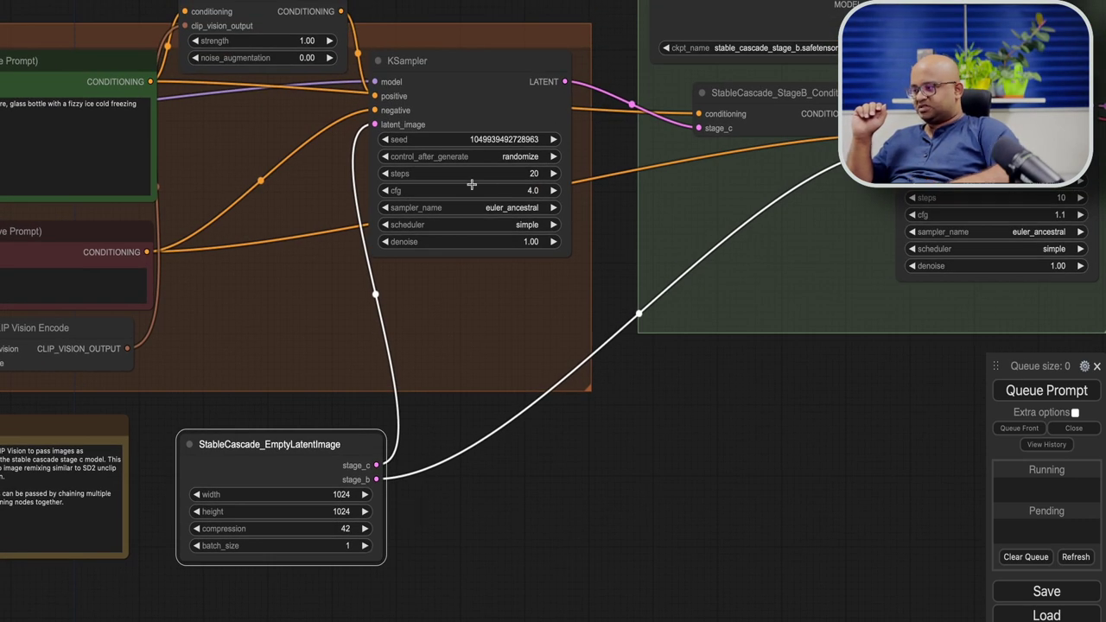
pyautogui.moveTo(377, 465); pyautogui.dragTo(400, 608)
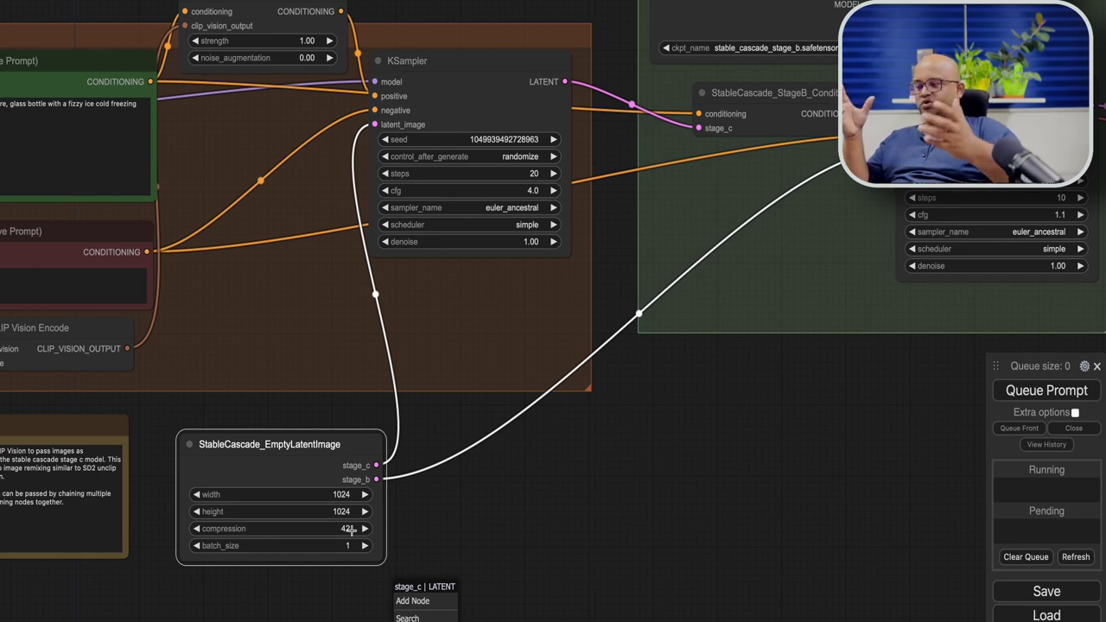
pyautogui.hotkey('ctrl', 'shift', 'space')
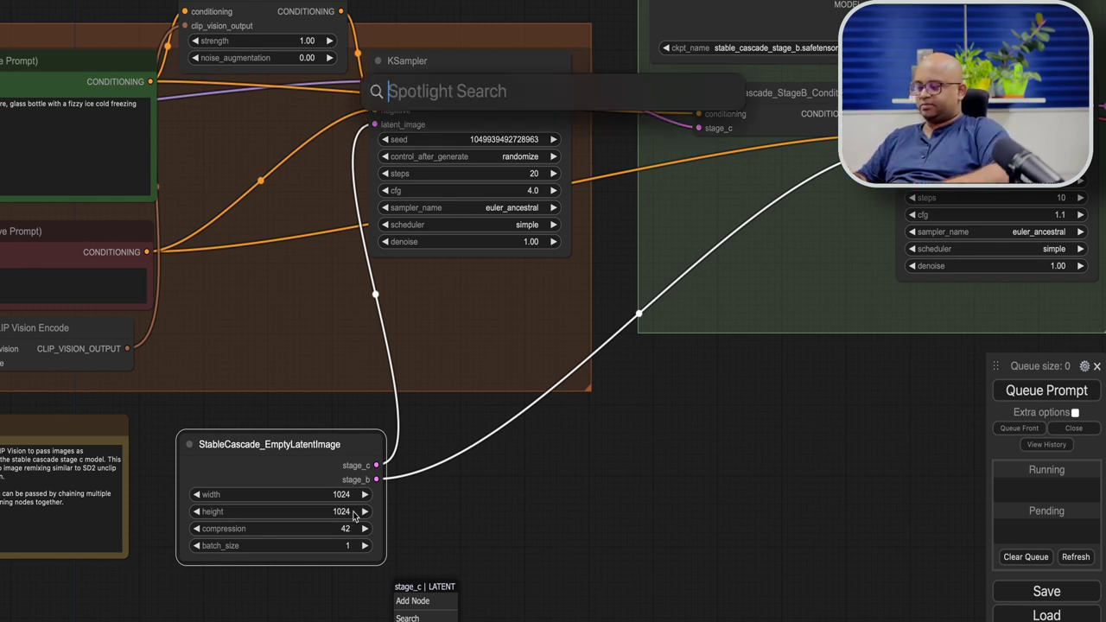
pyautogui.write('1024/2')
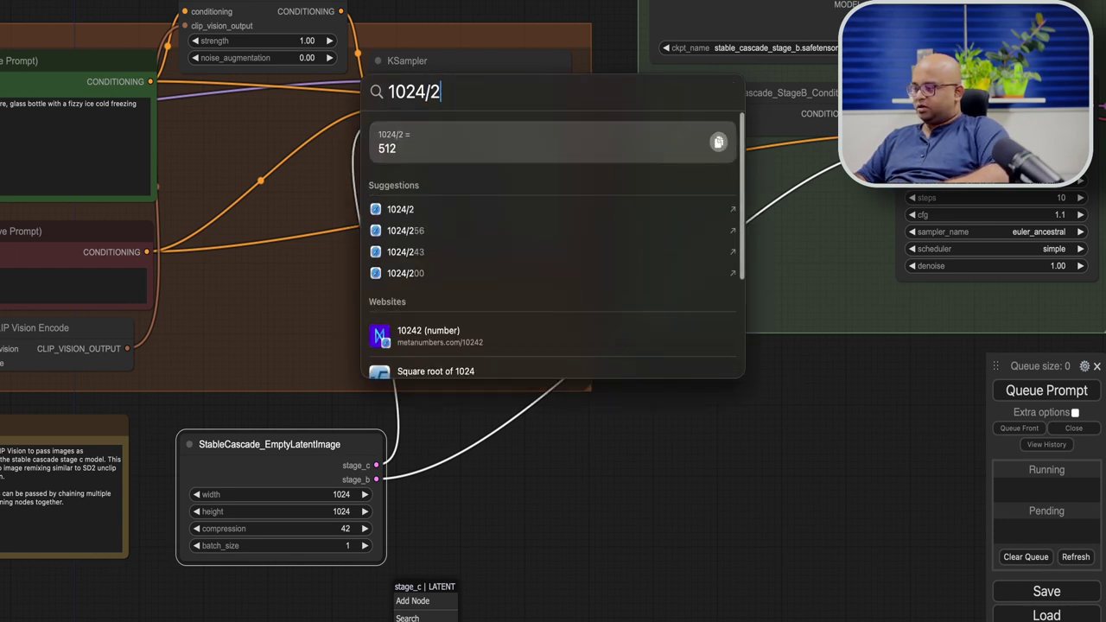
pyautogui.press('BackSpace')
pyautogui.write('42')
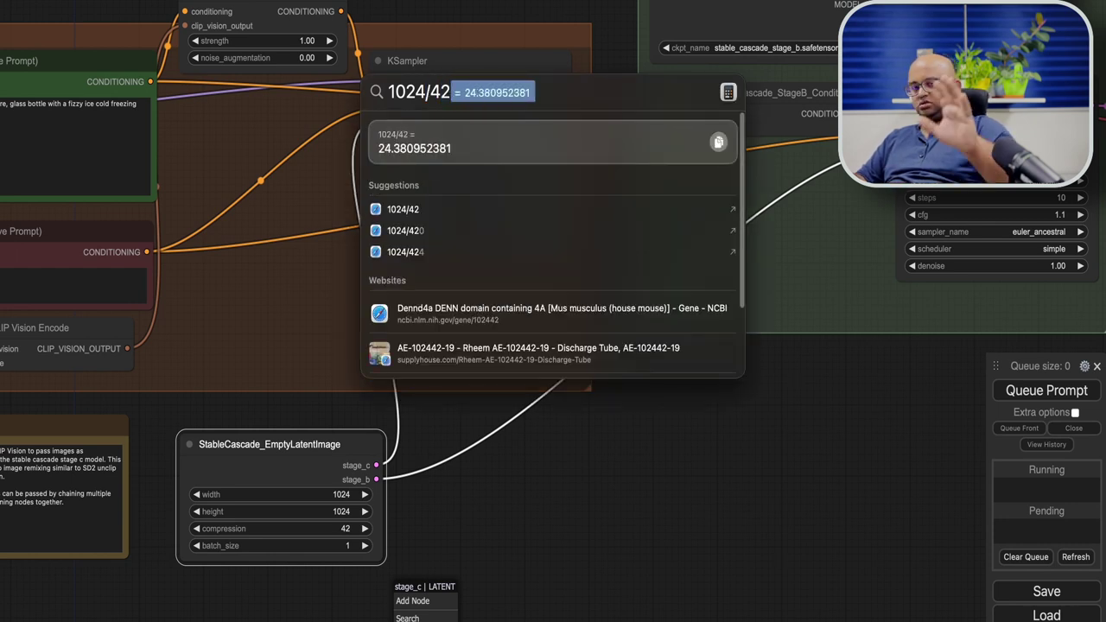
pyautogui.press('Escape')
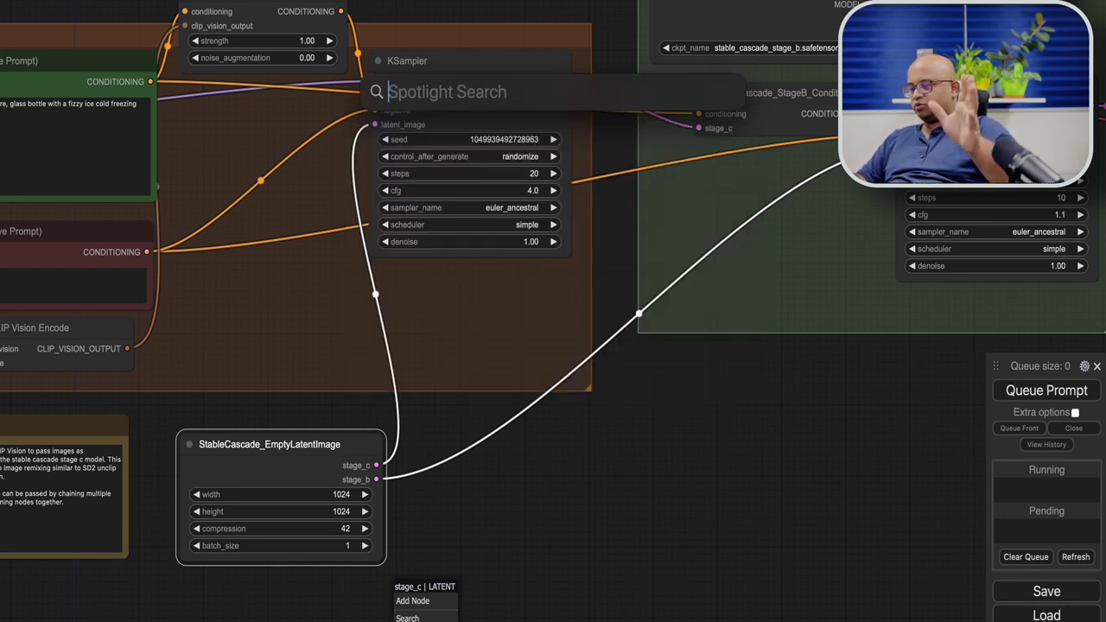
pyautogui.press('Escape')
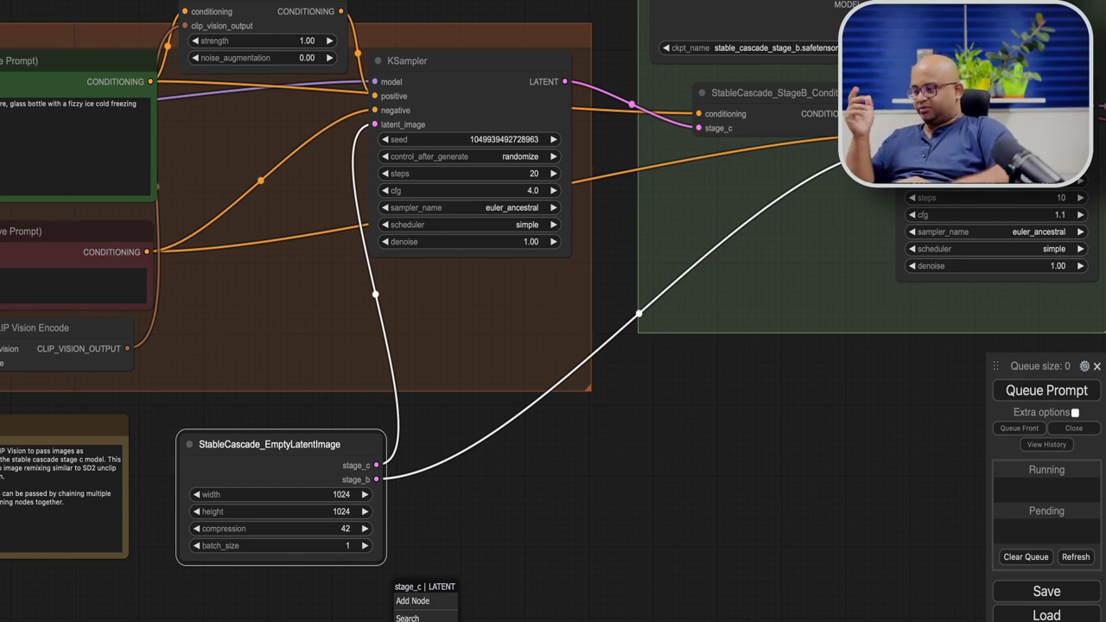
# Add a VAE Decode node fed by the stage_c latent output.
pyautogui.click(467, 507)
pyautogui.moveTo(377, 465); pyautogui.dragTo(455, 570)
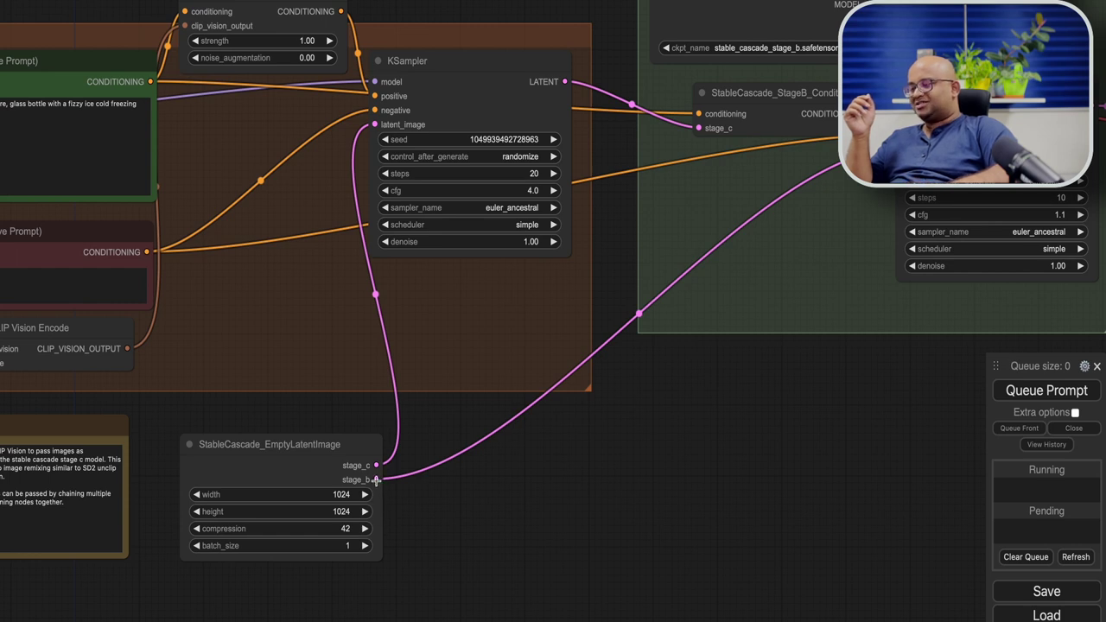
pyautogui.moveTo(376, 479); pyautogui.dragTo(444, 541)
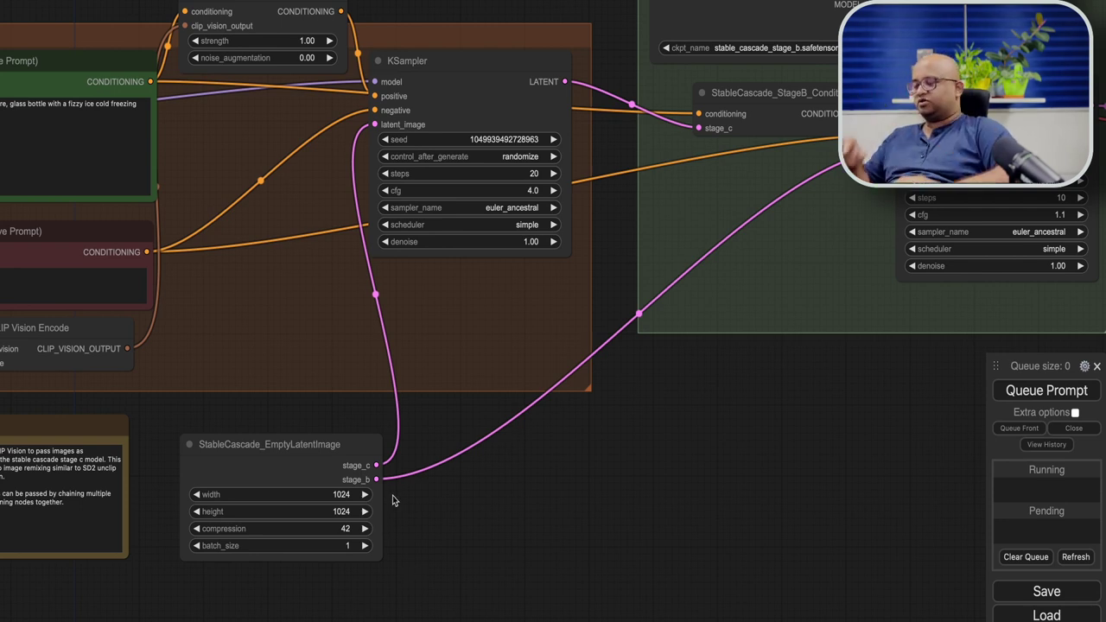
pyautogui.moveTo(377, 466); pyautogui.dragTo(453, 567)
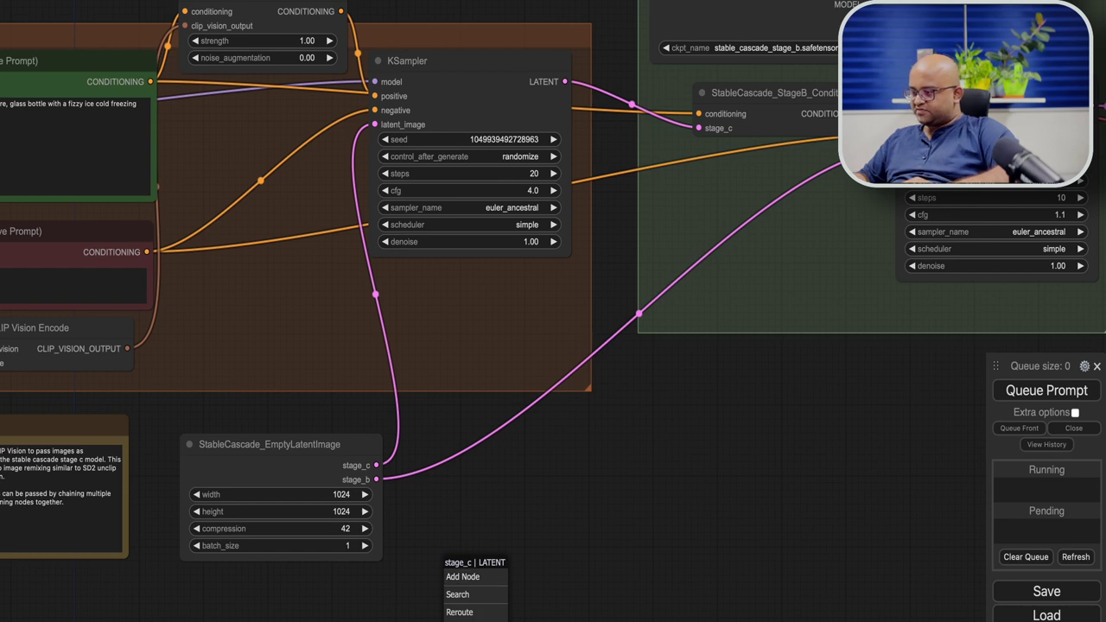
pyautogui.click(466, 618)
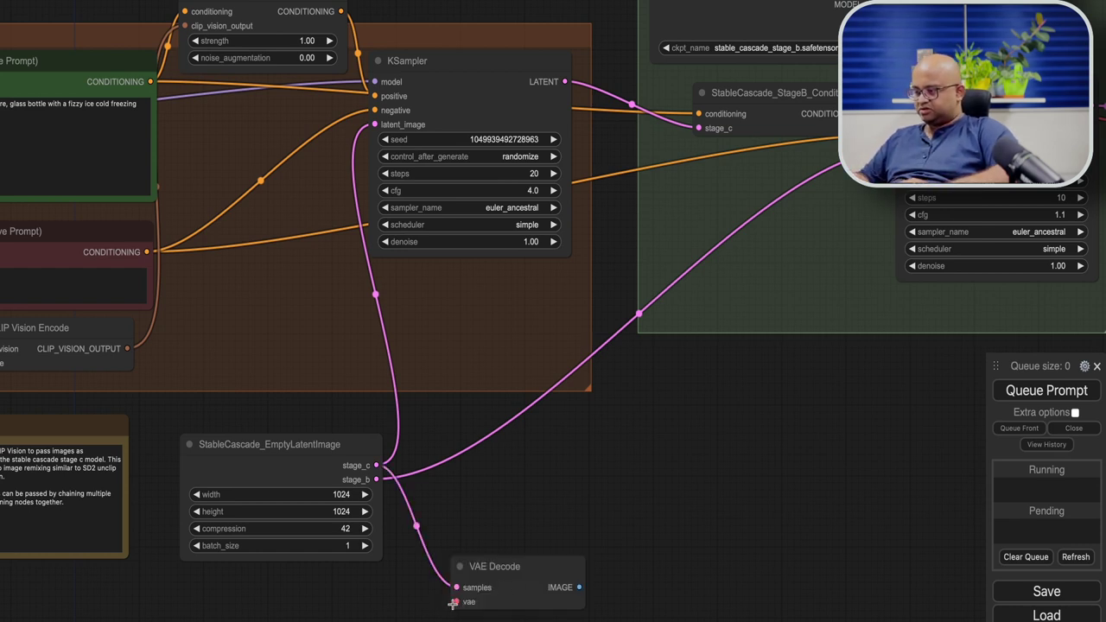
# Wire the checkpoint's VAE into the decoder, add a Preview Image, and run the workflow.
pyautogui.moveTo(452, 602); pyautogui.dragTo(511, 607)
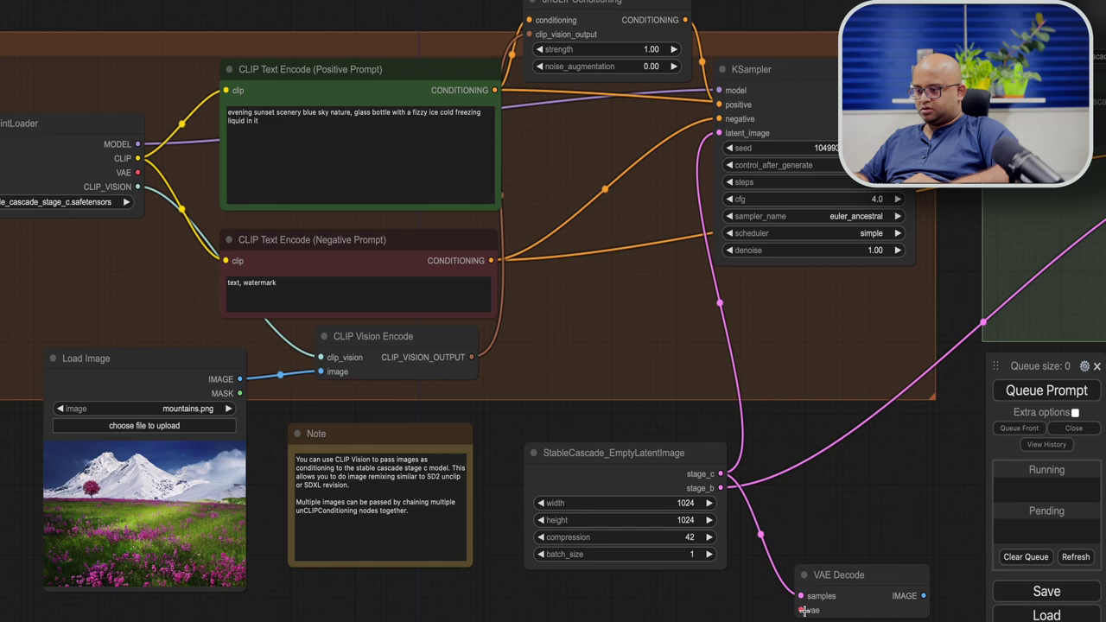
pyautogui.moveTo(800, 610); pyautogui.dragTo(136, 173)
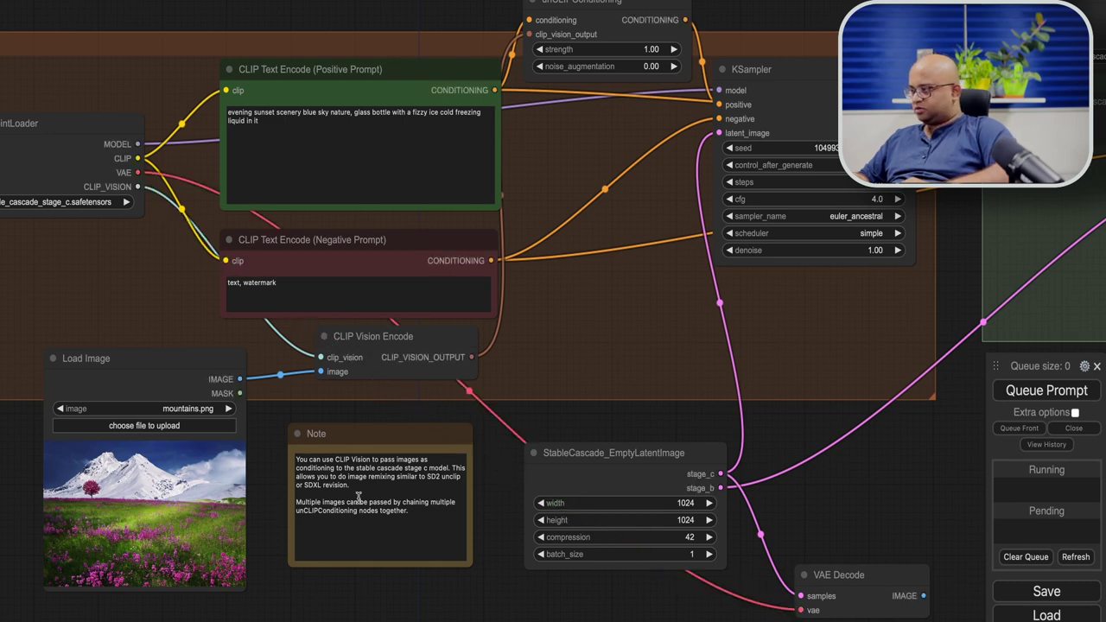
pyautogui.moveTo(898, 578); pyautogui.dragTo(587, 540)
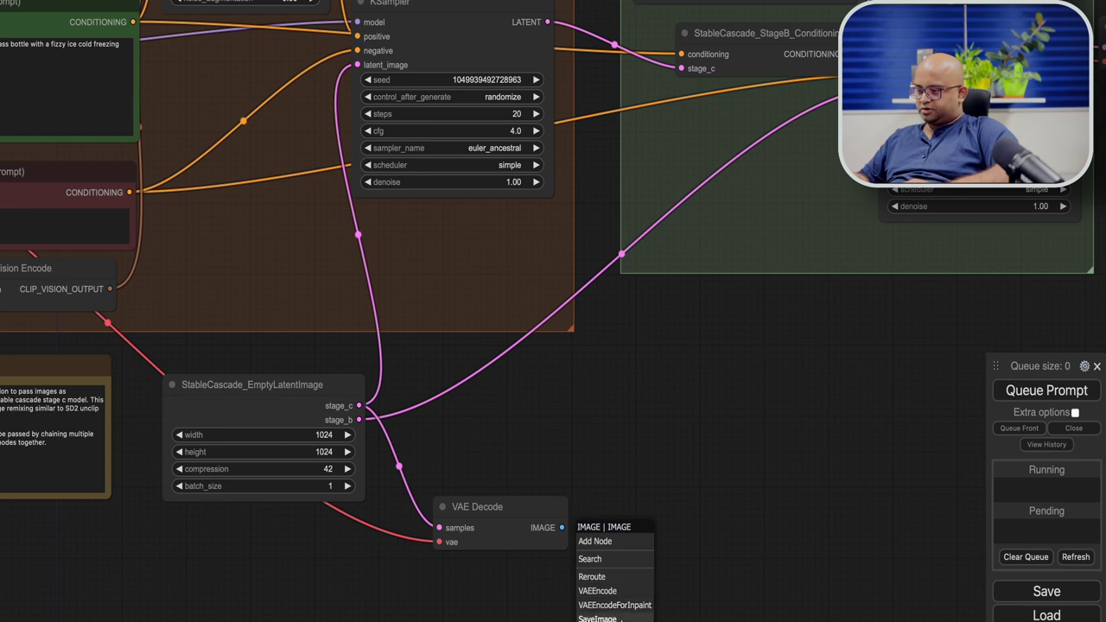
pyautogui.click(614, 620)
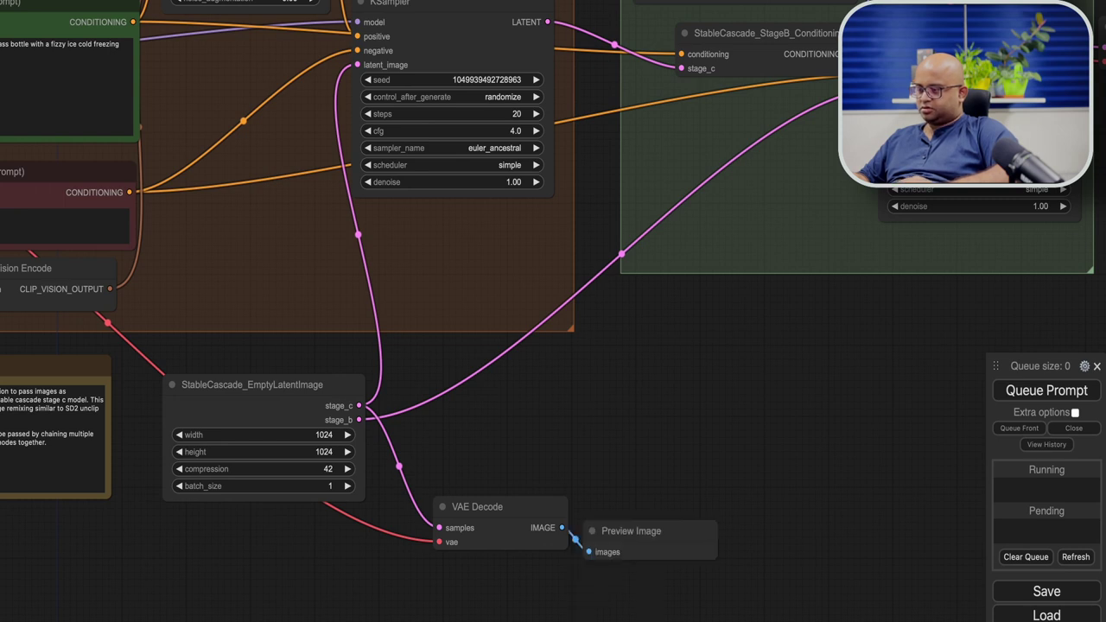
pyautogui.click(1017, 393)
# Add a VAE Decode fed by stage_b, move the VAE link to it, and delete the stage_c decoder.
pyautogui.scroll(-5, 795, 437)
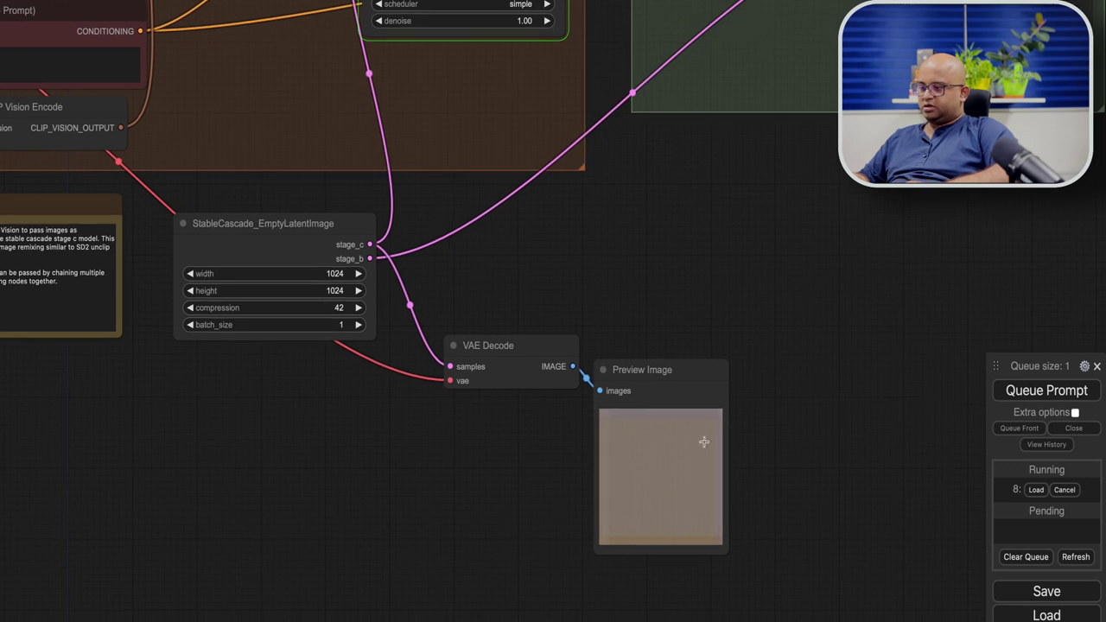
pyautogui.click(672, 462)
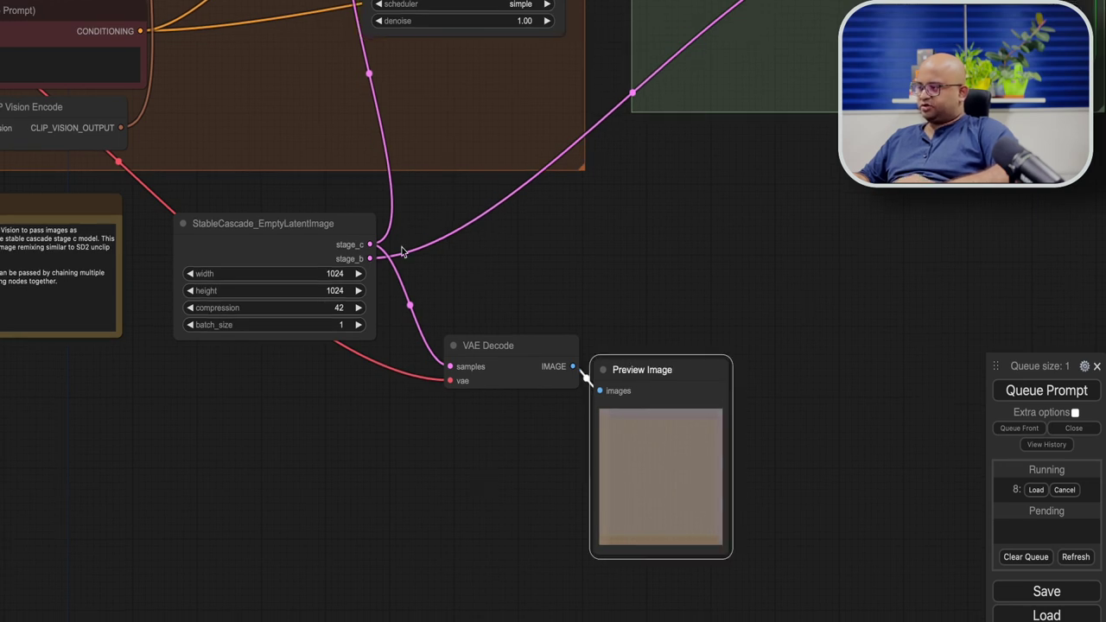
pyautogui.moveTo(369, 258); pyautogui.dragTo(783, 314)
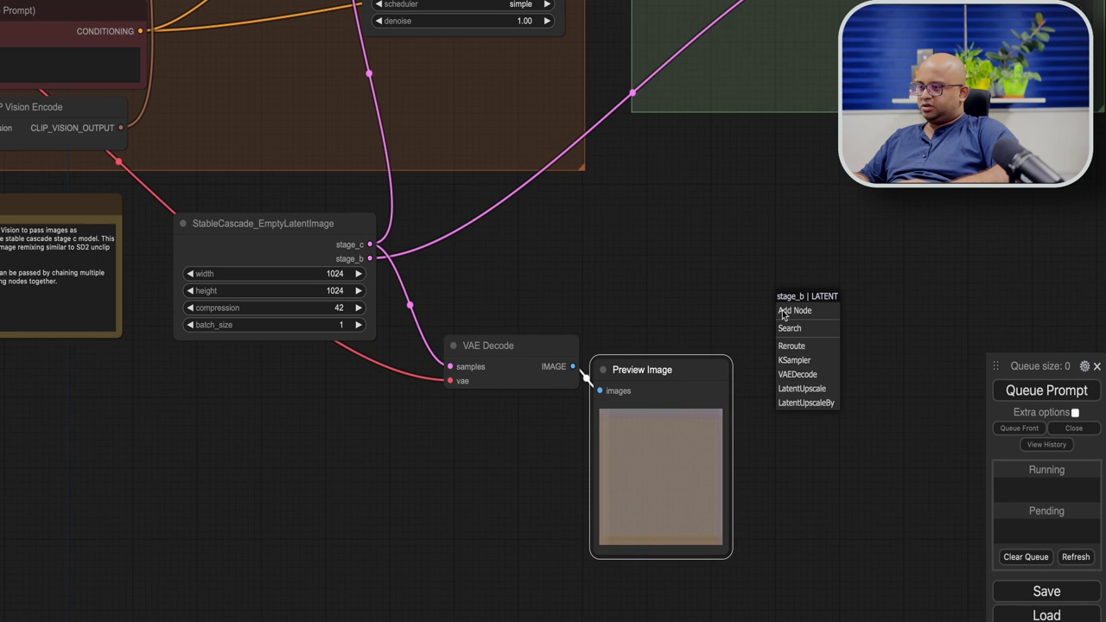
pyautogui.click(824, 380)
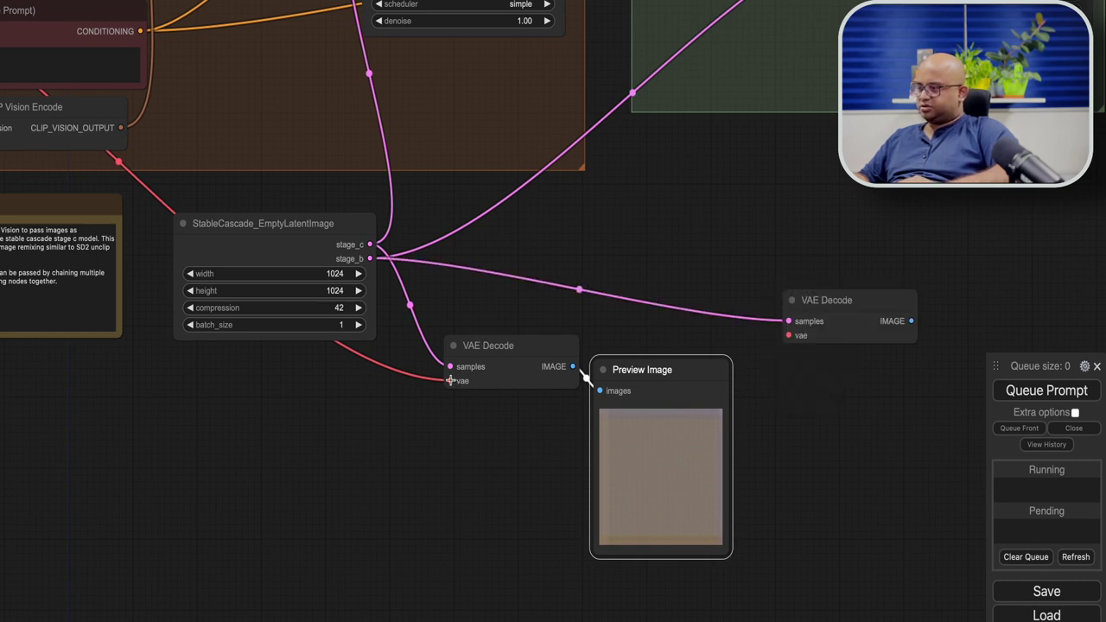
pyautogui.moveTo(450, 381); pyautogui.dragTo(788, 335)
pyautogui.click(484, 364)
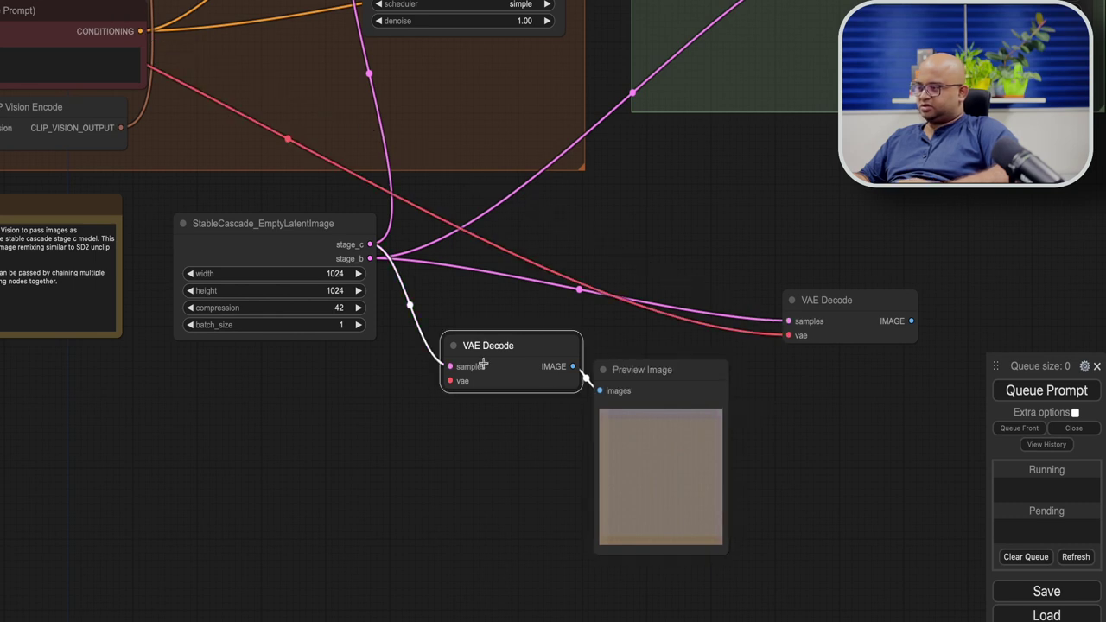
pyautogui.press('Delete')
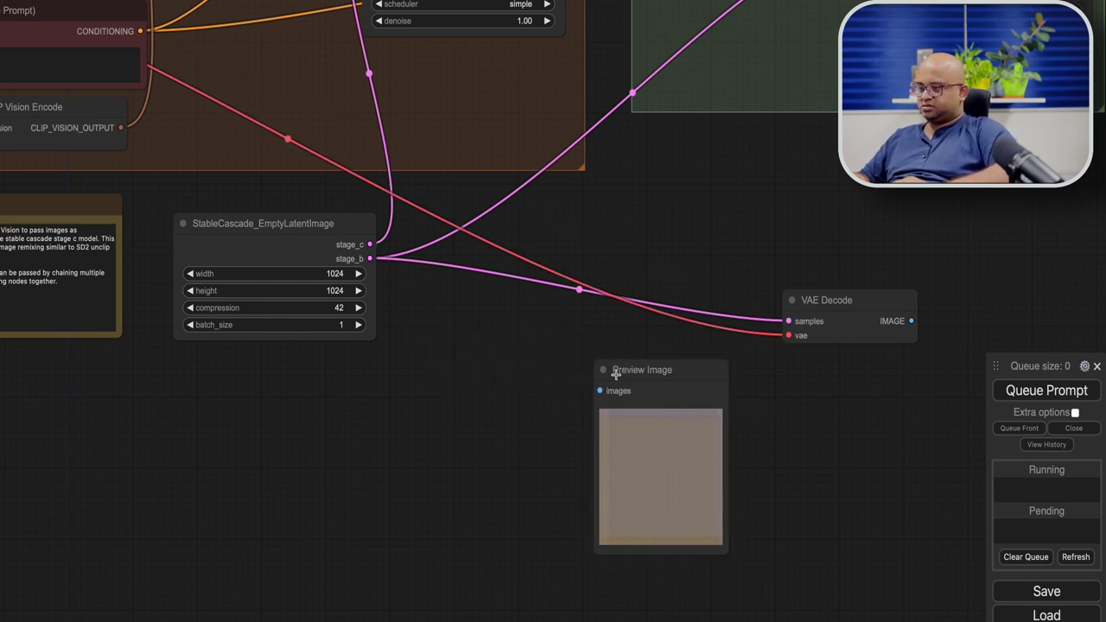
# Enlarge and reposition the Preview Image node, bypass it, and rerun the workflow.
pyautogui.moveTo(724, 552); pyautogui.dragTo(819, 621)
pyautogui.moveTo(721, 367); pyautogui.dragTo(402, 388)
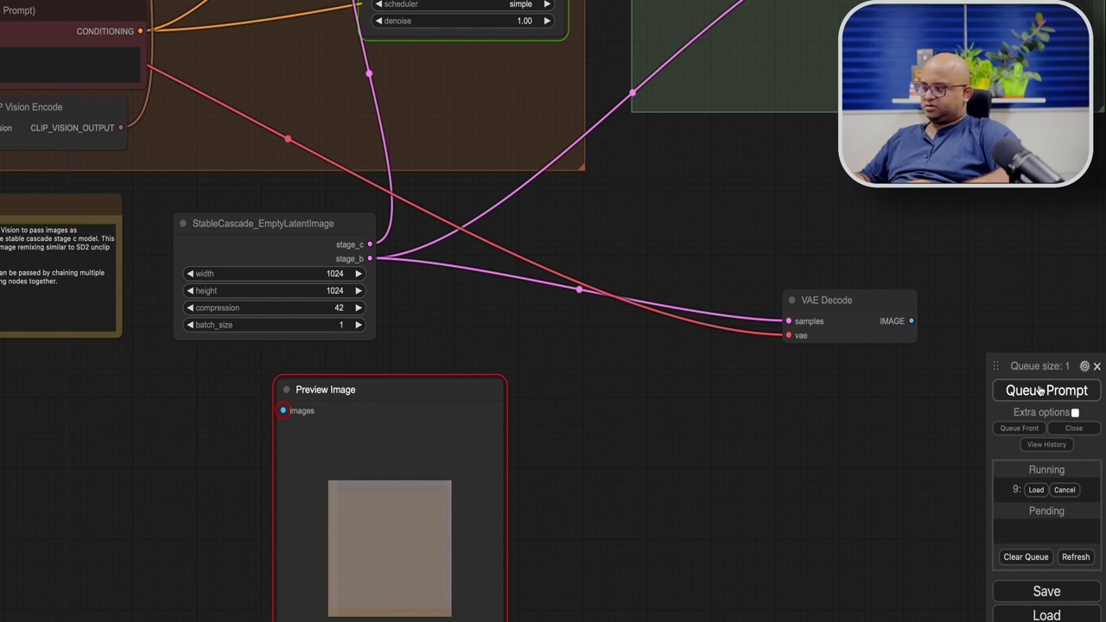
pyautogui.rightClick(417, 390)
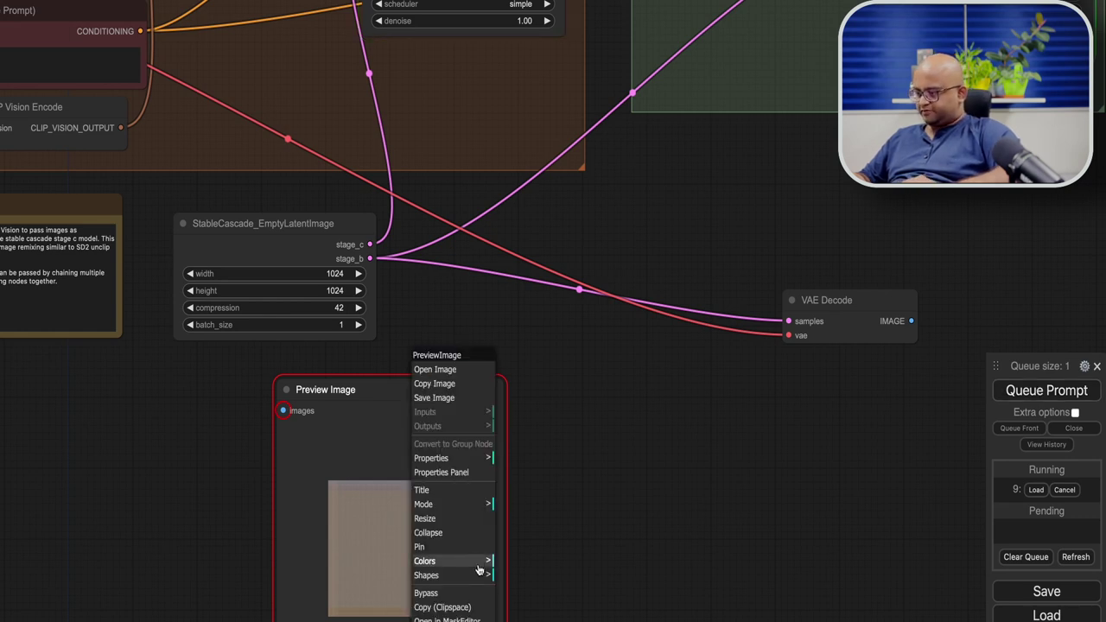
pyautogui.click(466, 597)
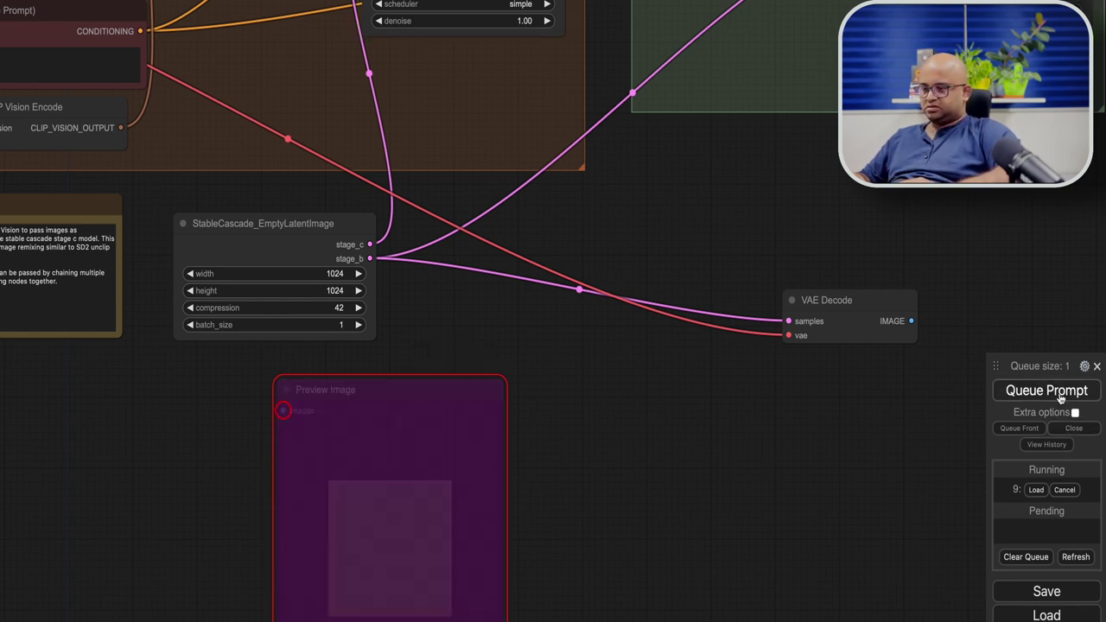
pyautogui.click(1059, 393)
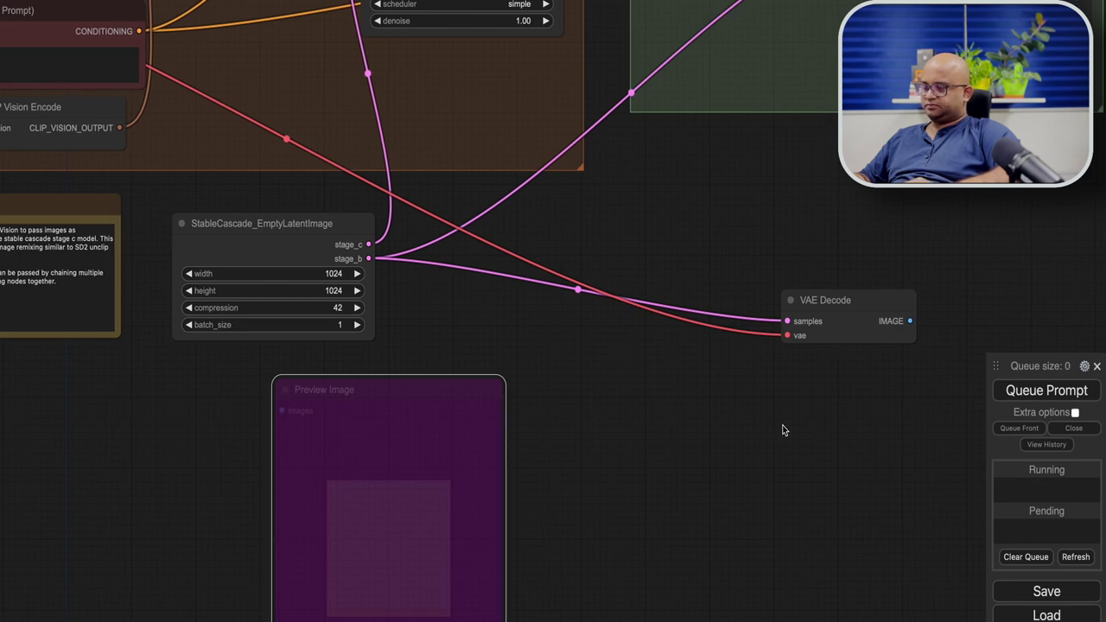
# Attach a new Preview Image to the stage_b VAE Decode output and queue the prompt.
pyautogui.moveTo(783, 429); pyautogui.dragTo(429, 481)
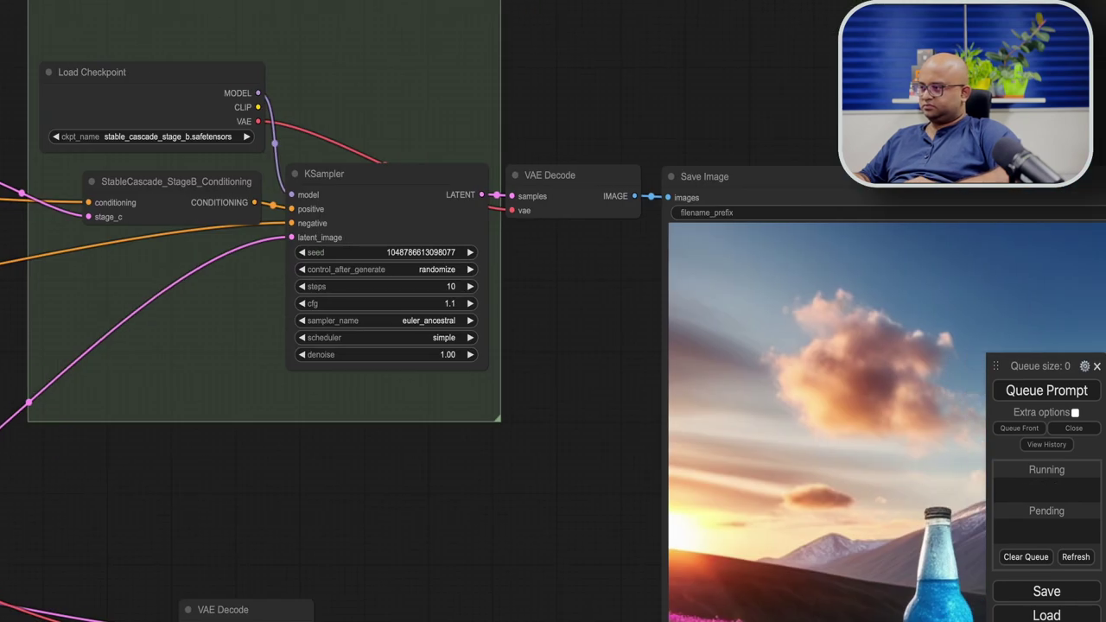
pyautogui.moveTo(398, 621); pyautogui.dragTo(480, 436)
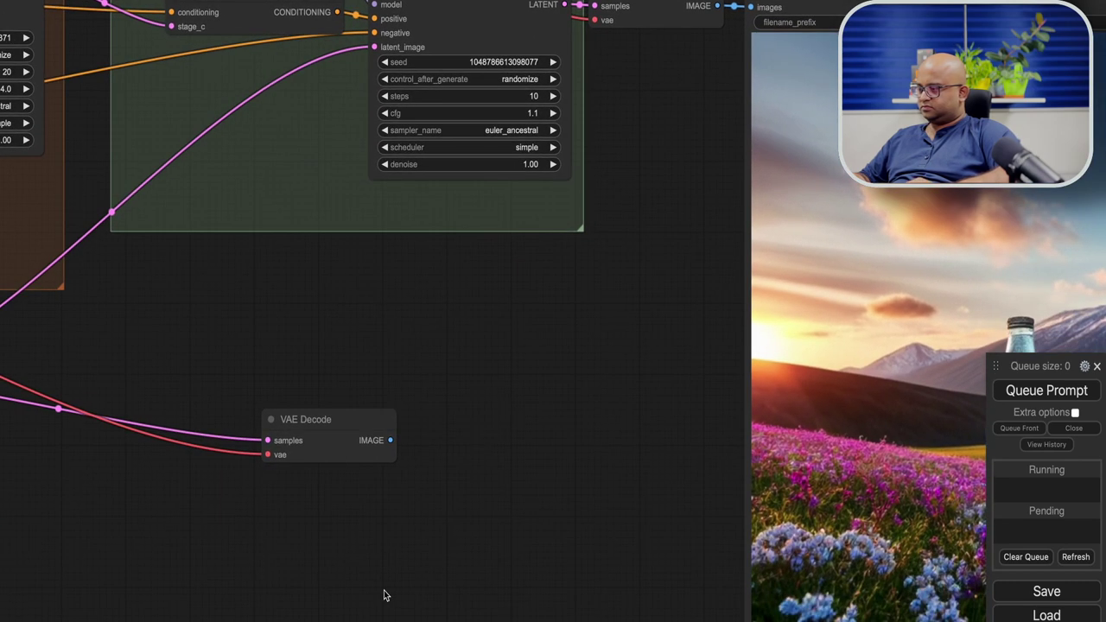
pyautogui.moveTo(386, 595); pyautogui.dragTo(696, 496)
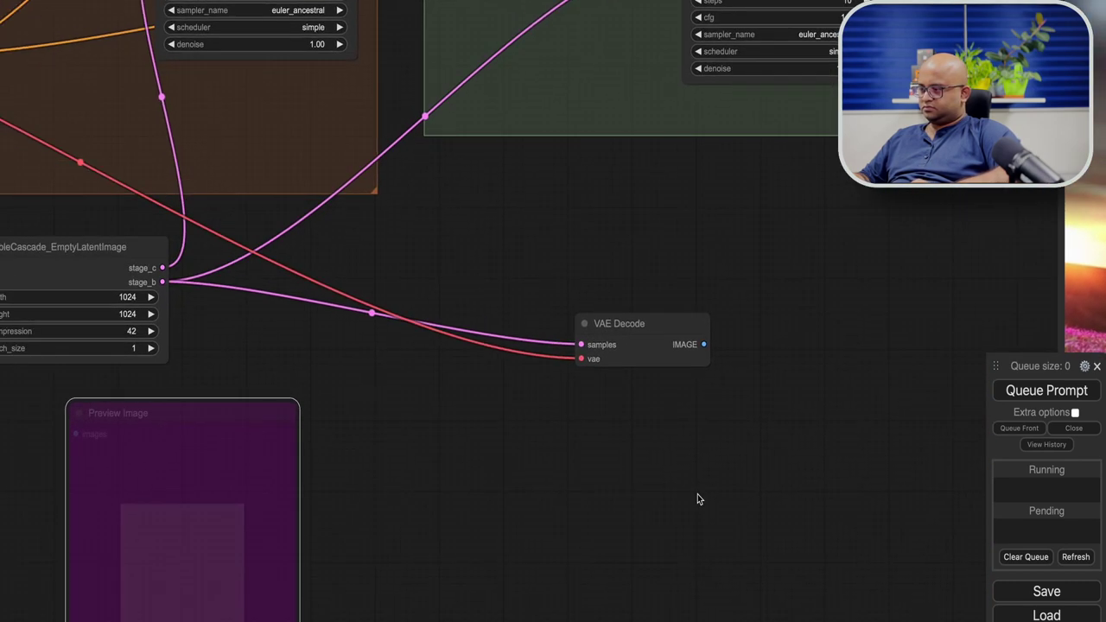
pyautogui.moveTo(704, 344); pyautogui.dragTo(531, 464)
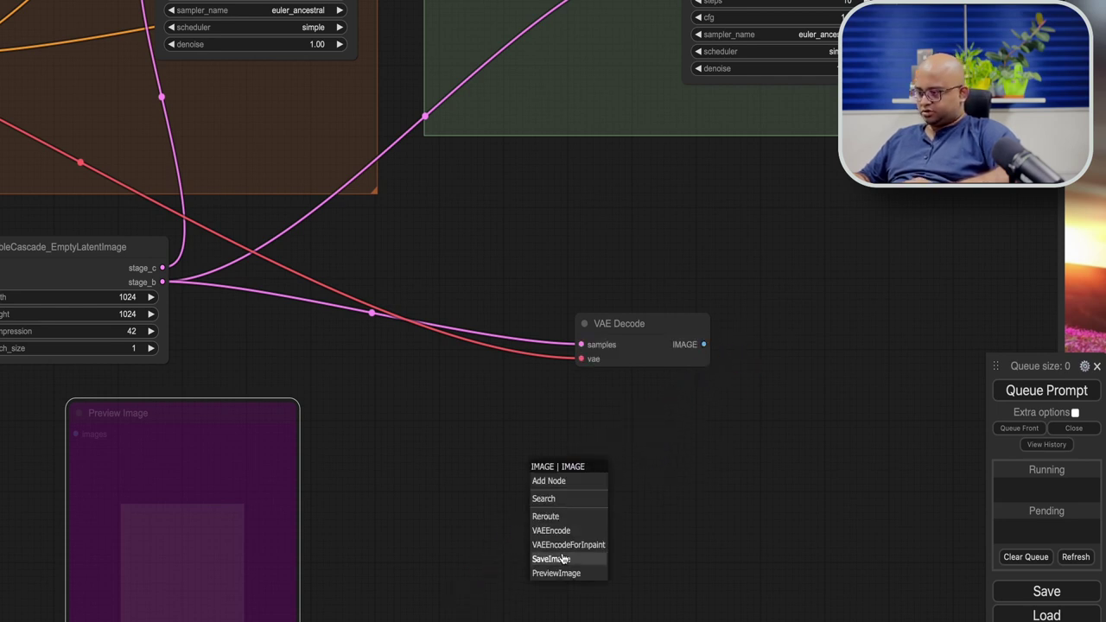
pyautogui.click(560, 573)
pyautogui.click(1033, 393)
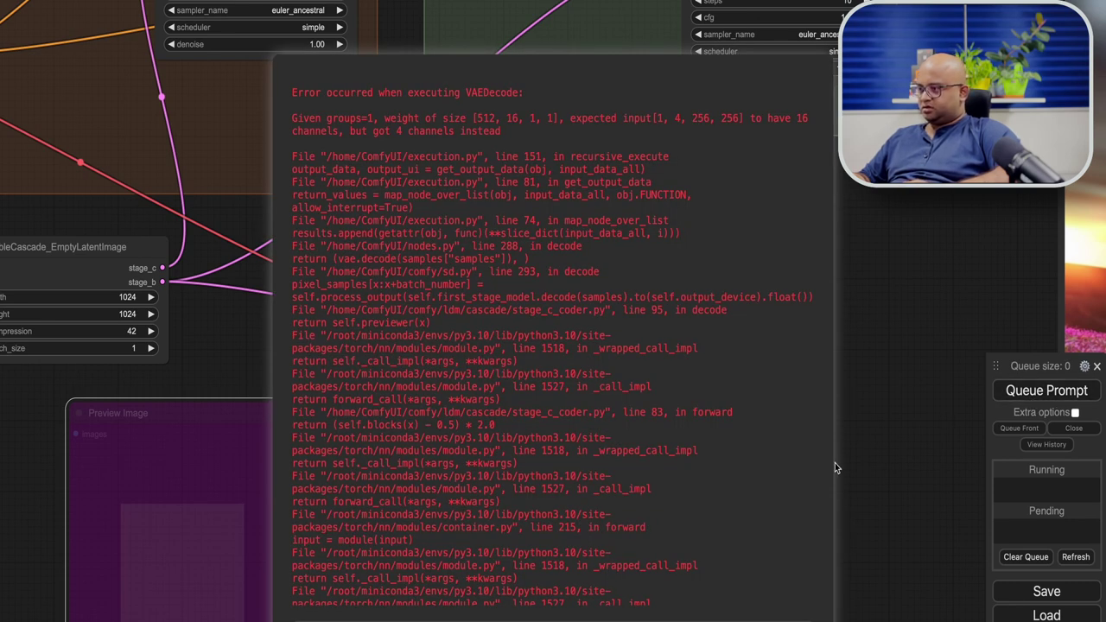
# Clear the VAEDecode error, wire the stage_b checkpoint's VAE into the decoder, and re-queue.
pyautogui.click(596, 621)
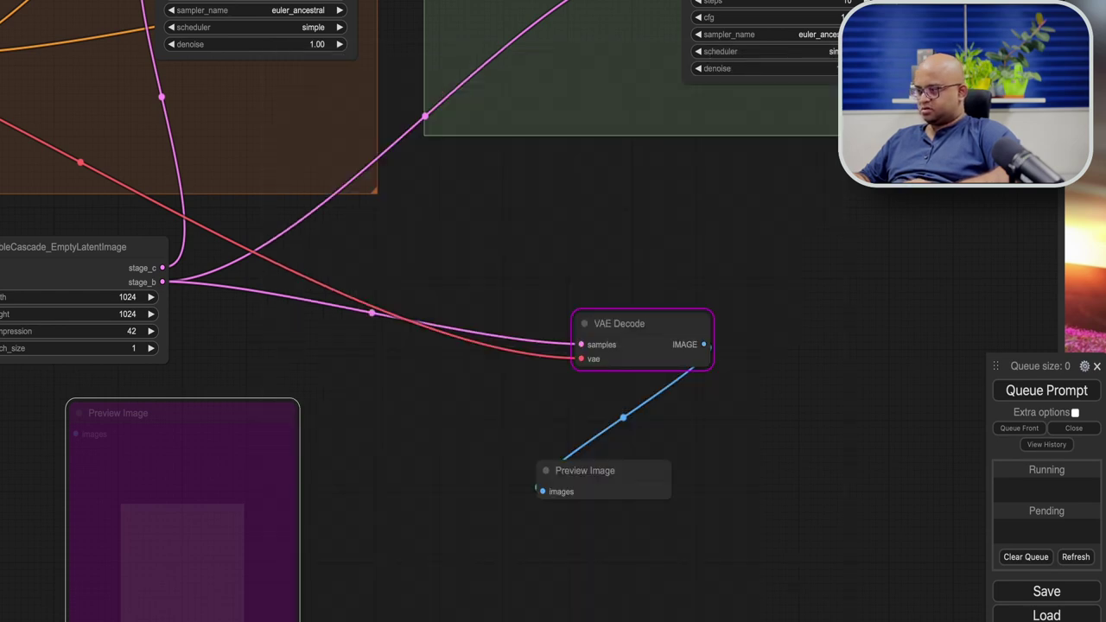
pyautogui.moveTo(460, 560); pyautogui.dragTo(515, 621)
pyautogui.moveTo(508, 397); pyautogui.dragTo(492, 508)
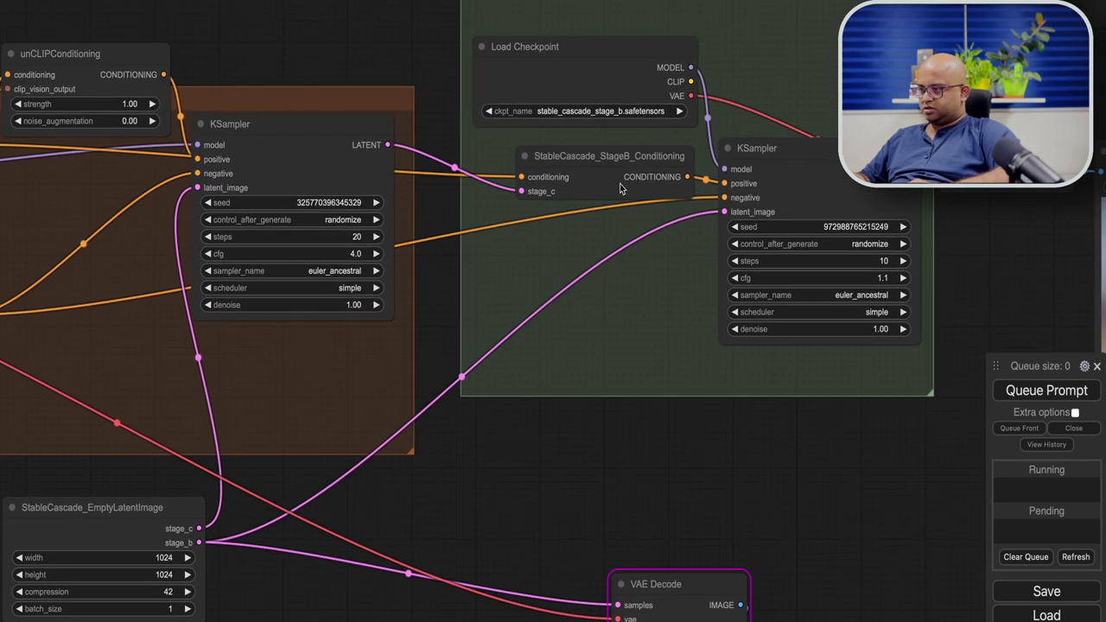
pyautogui.moveTo(692, 95); pyautogui.dragTo(618, 619)
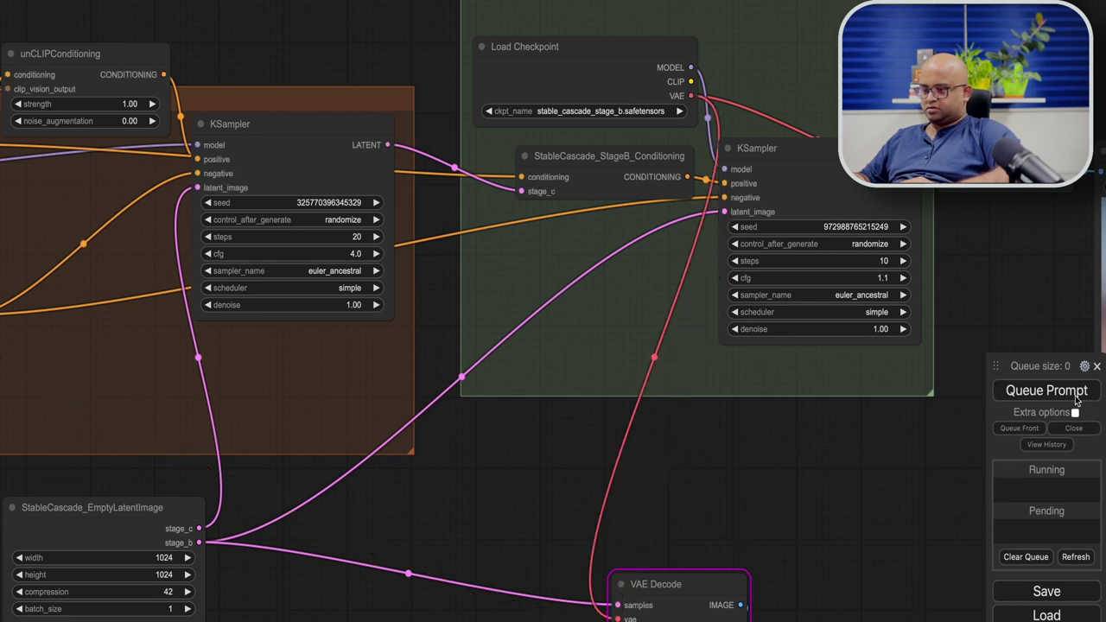
pyautogui.click(1048, 391)
# Enlarge and reposition the new Preview Image to view the pale, nearly blank decode.
pyautogui.moveTo(826, 580); pyautogui.dragTo(803, 337)
pyautogui.moveTo(801, 403); pyautogui.dragTo(813, 193)
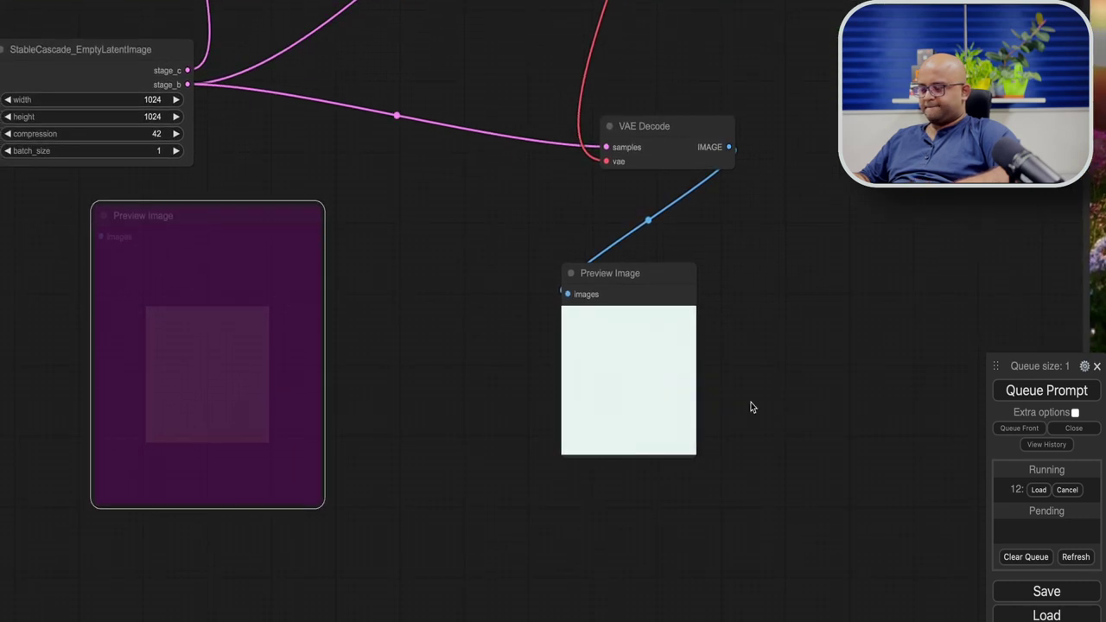
pyautogui.moveTo(702, 475); pyautogui.dragTo(908, 621)
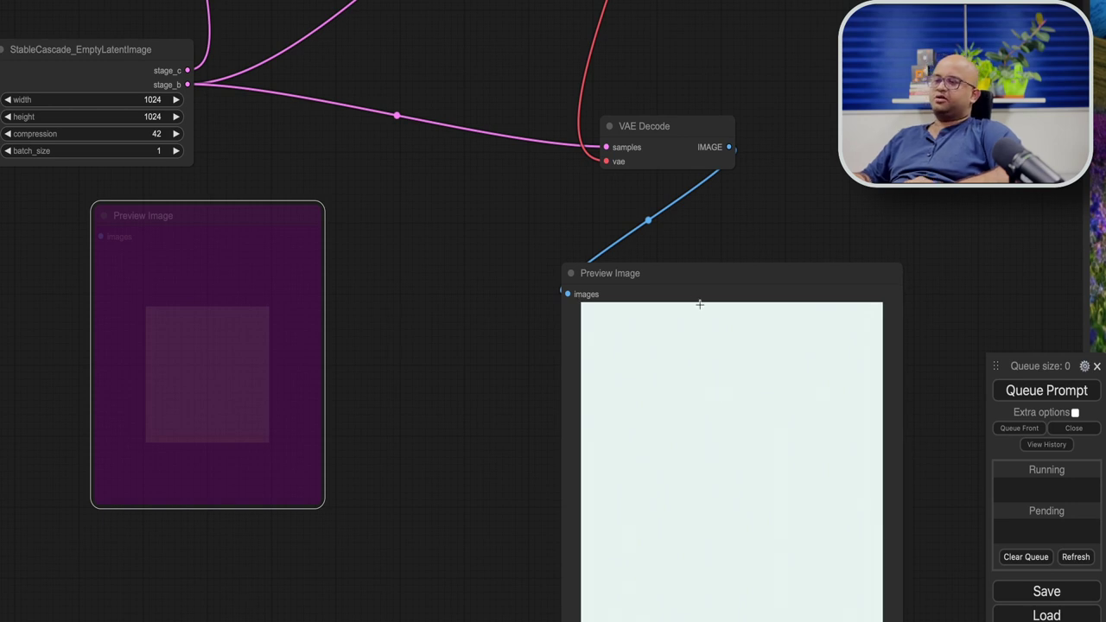
pyautogui.moveTo(677, 270); pyautogui.dragTo(701, 190)
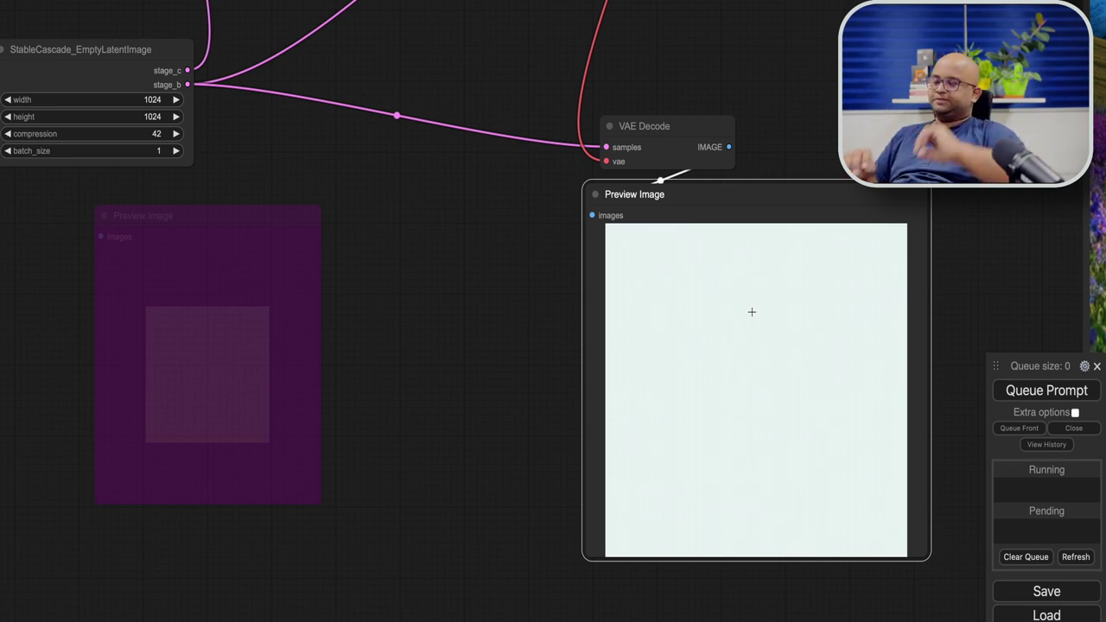
pyautogui.moveTo(745, 191); pyautogui.dragTo(689, 258)
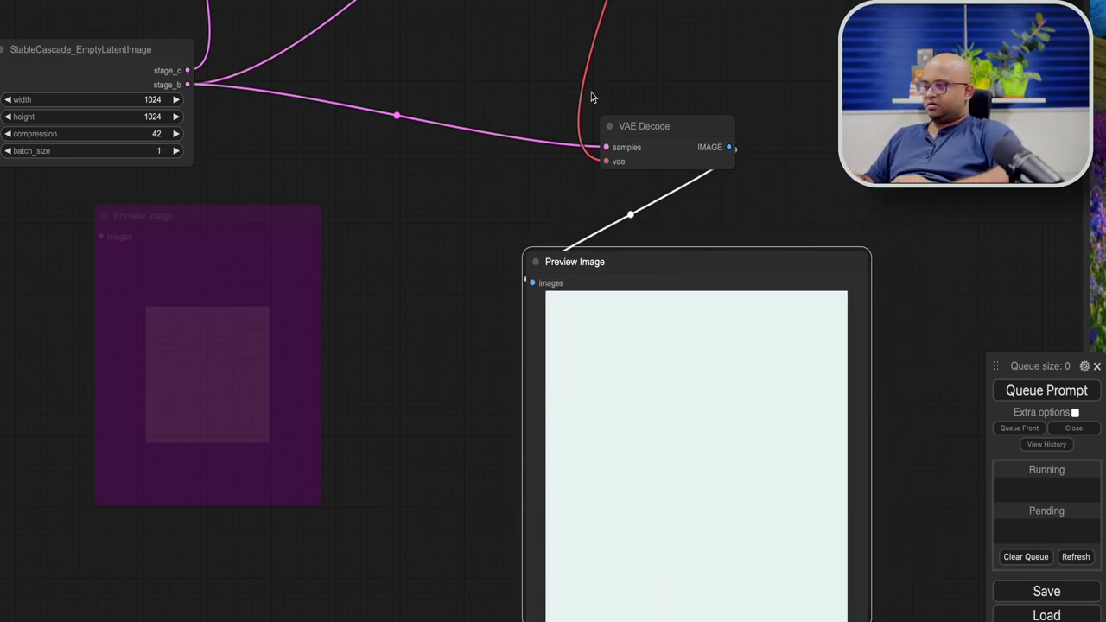
# Scroll the ComfyUI Examples page down to the ControlNet heading and its Canny example image.
pyautogui.hotkey('ctrl', 'Right')
pyautogui.scroll(-10, 406, 497)
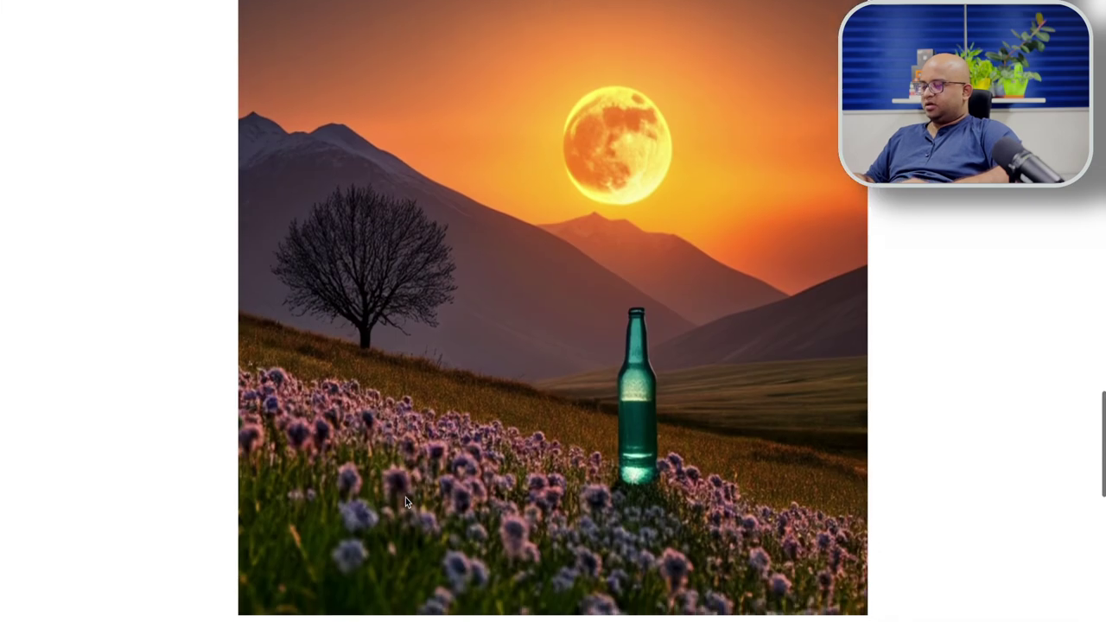
pyautogui.scroll(-5, 405, 497)
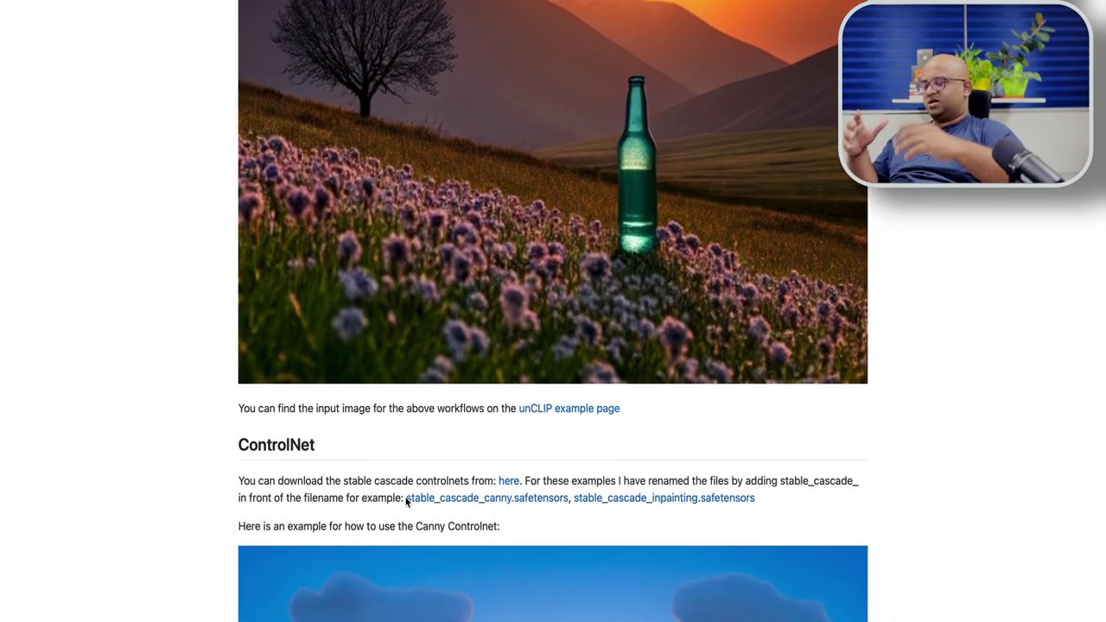
pyautogui.scroll(-6, 405, 497)
pyautogui.scroll(-5, 405, 497)
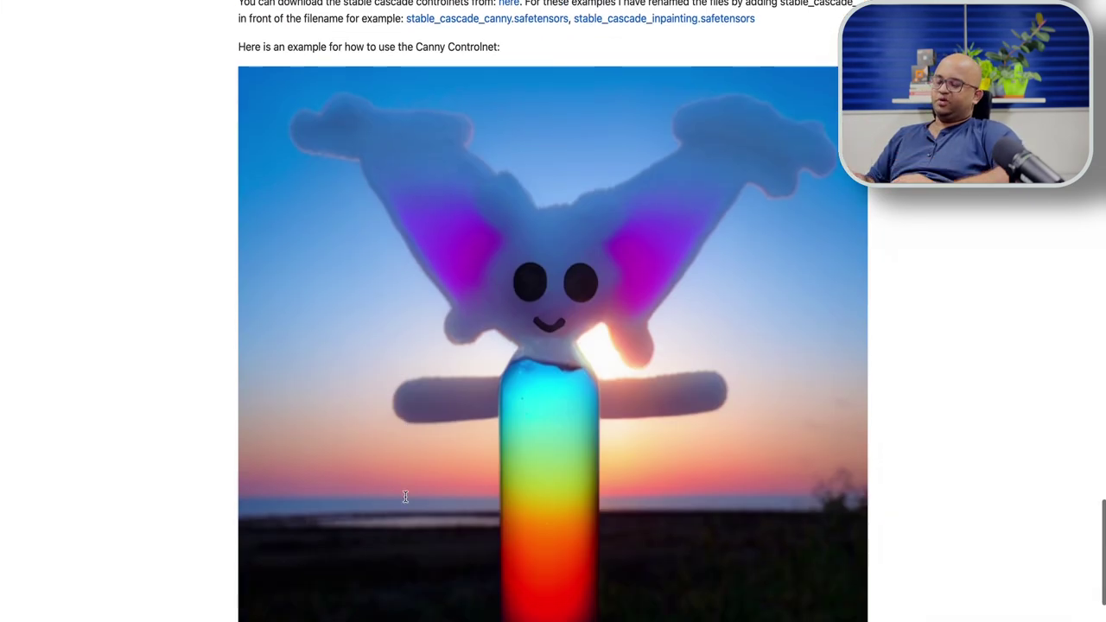
pyautogui.scroll(3, 405, 498)
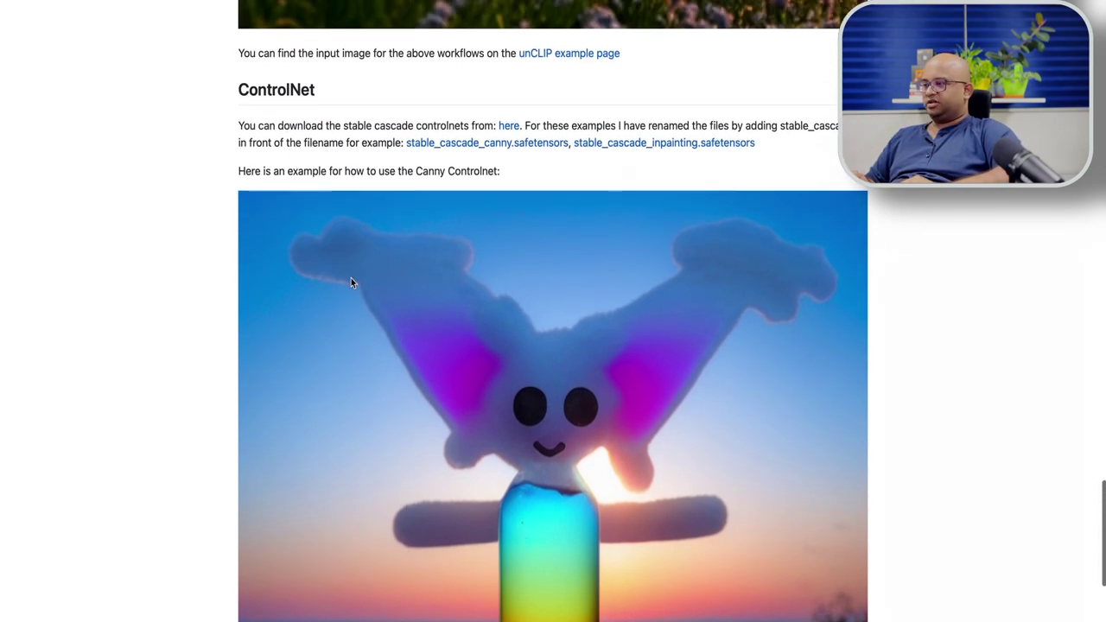